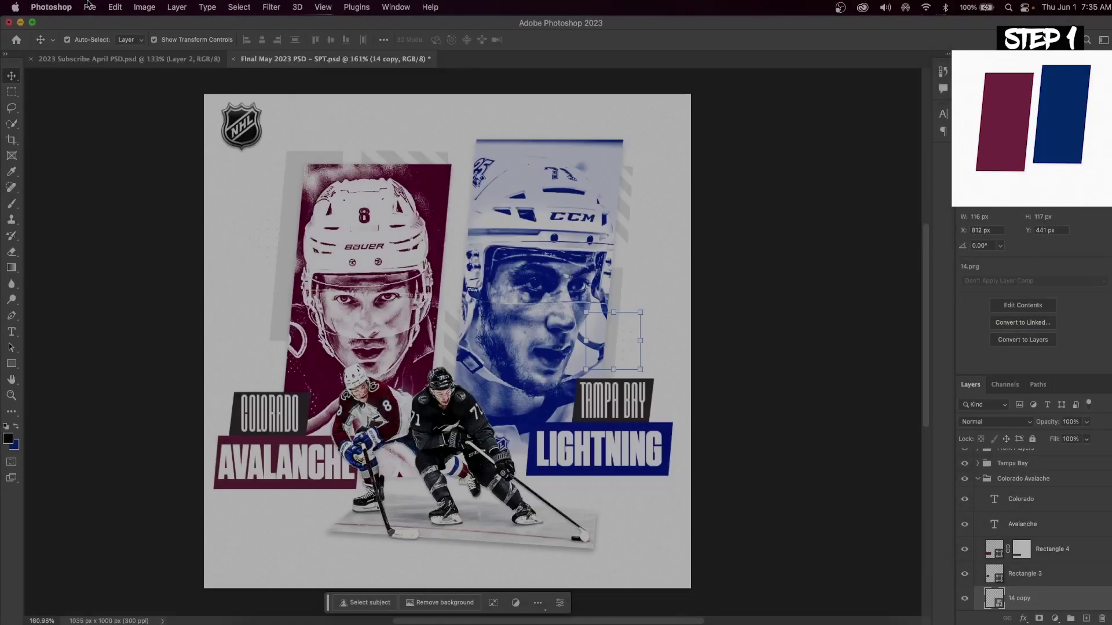
# Create a new 1035 x 1000 px RGB document at 300 ppi with a white background and unlock its background layer.
pyautogui.click(91, 7)
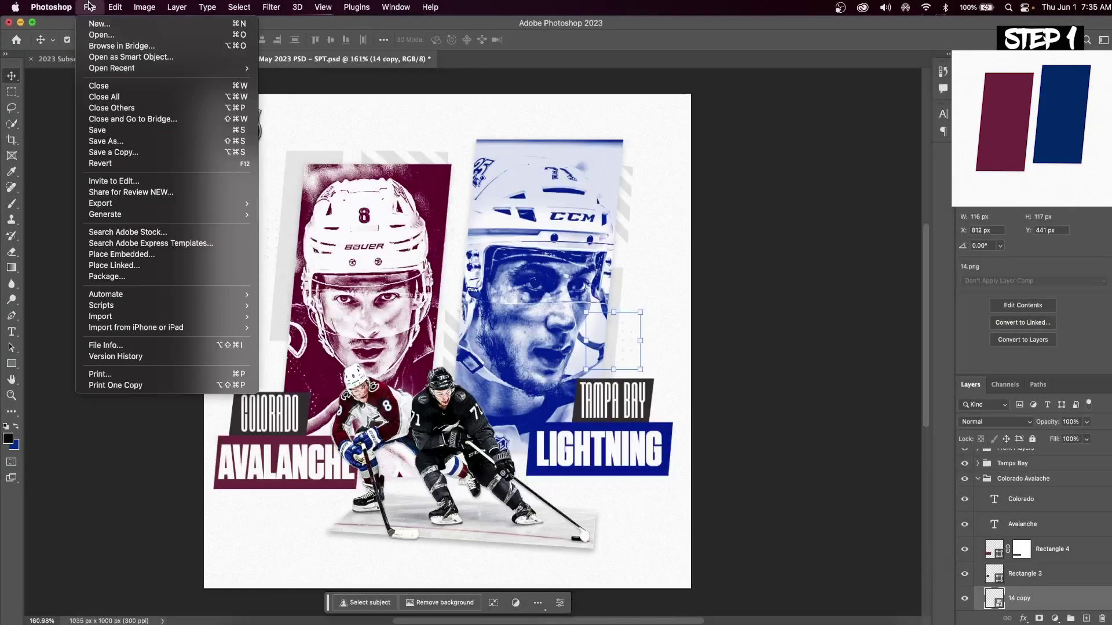
pyautogui.click(96, 24)
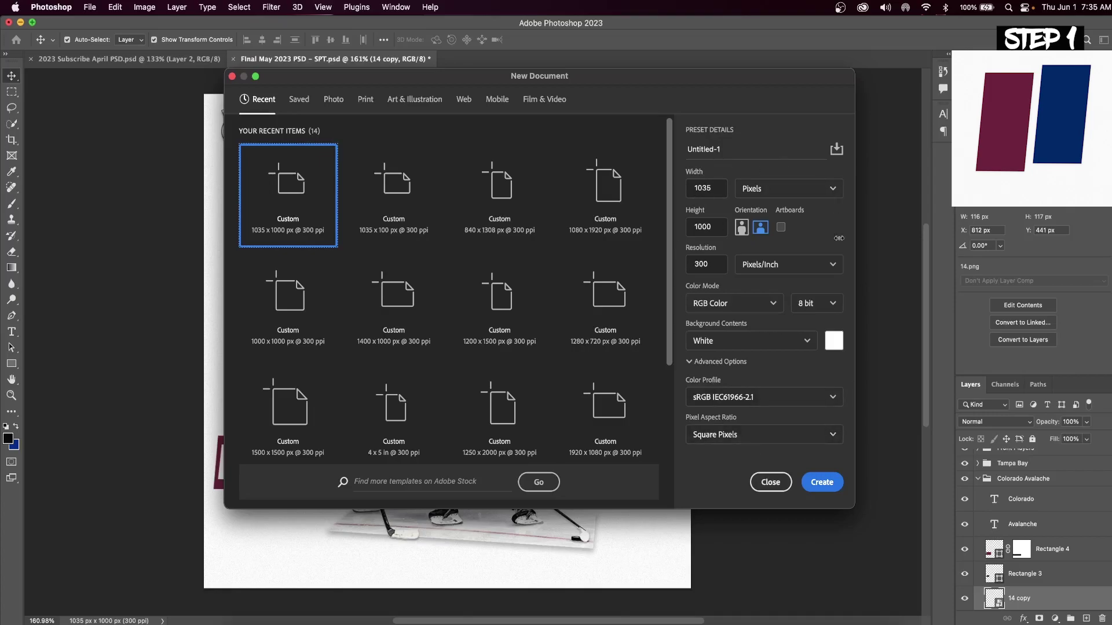
pyautogui.click(830, 488)
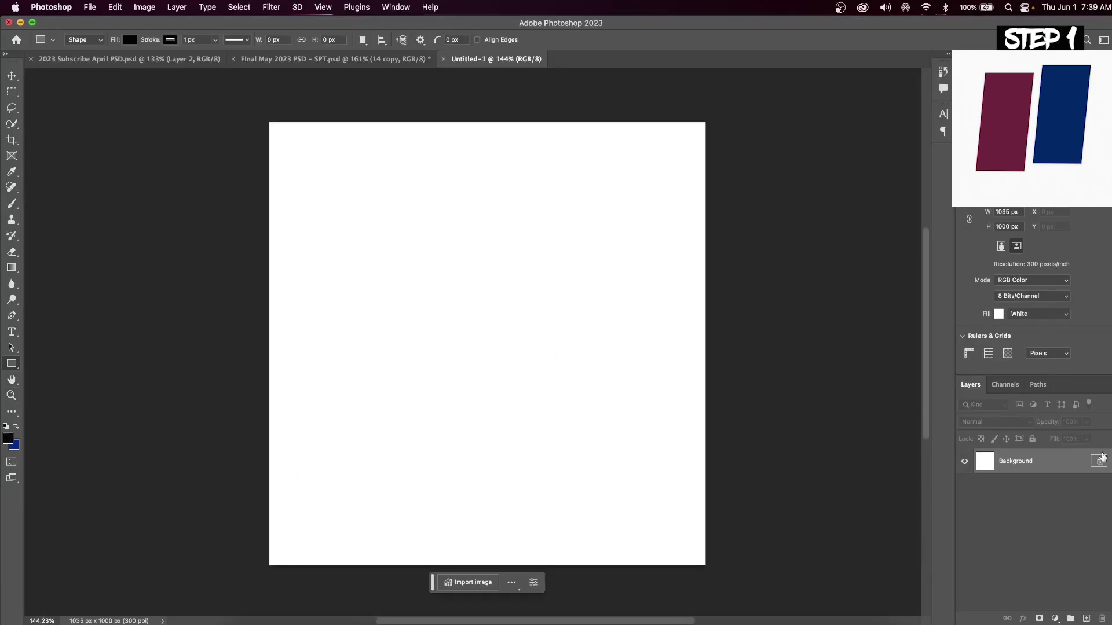
pyautogui.click(1099, 462)
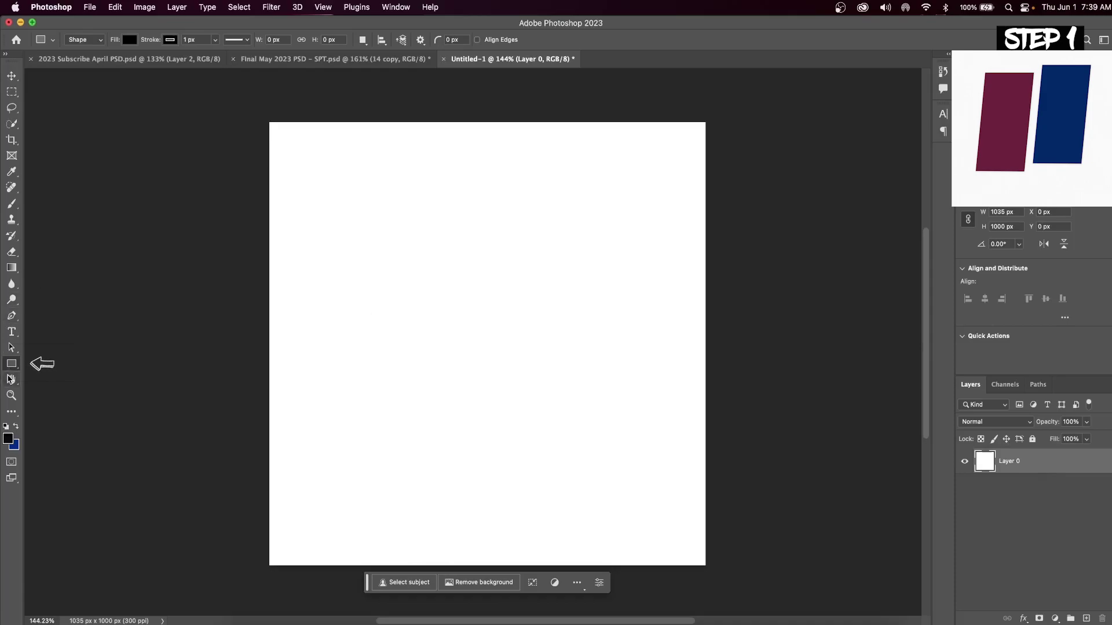
# Draw a rectangle about 1197 x 1110 px covering the whole canvas and fill it with off-white (#fcfbfb).
pyautogui.moveTo(234, 93); pyautogui.dragTo(738, 586)
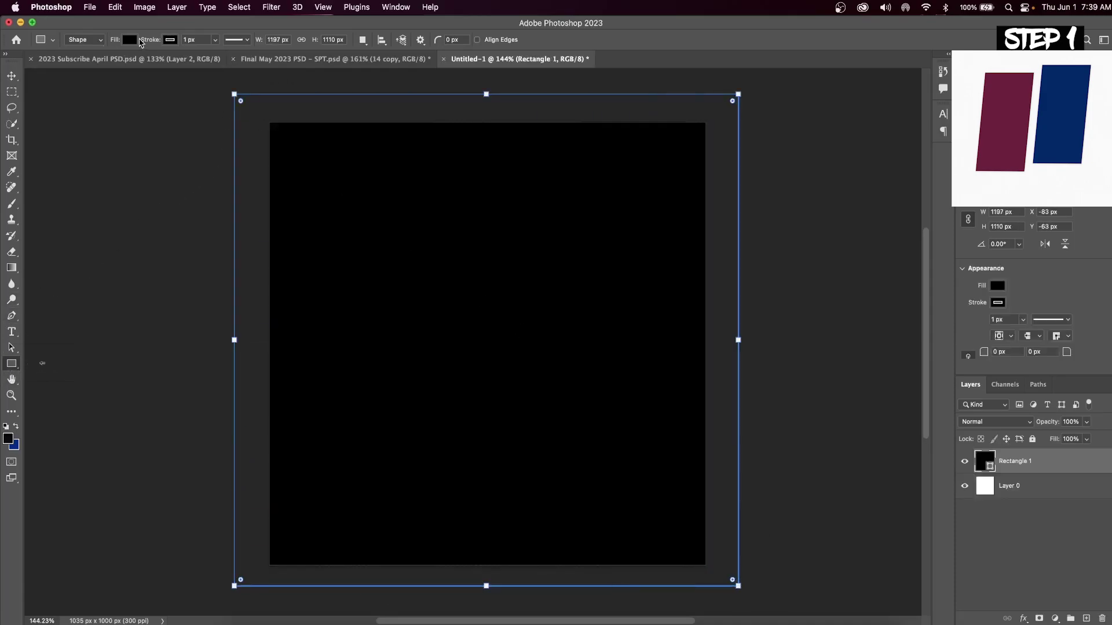
pyautogui.click(128, 40)
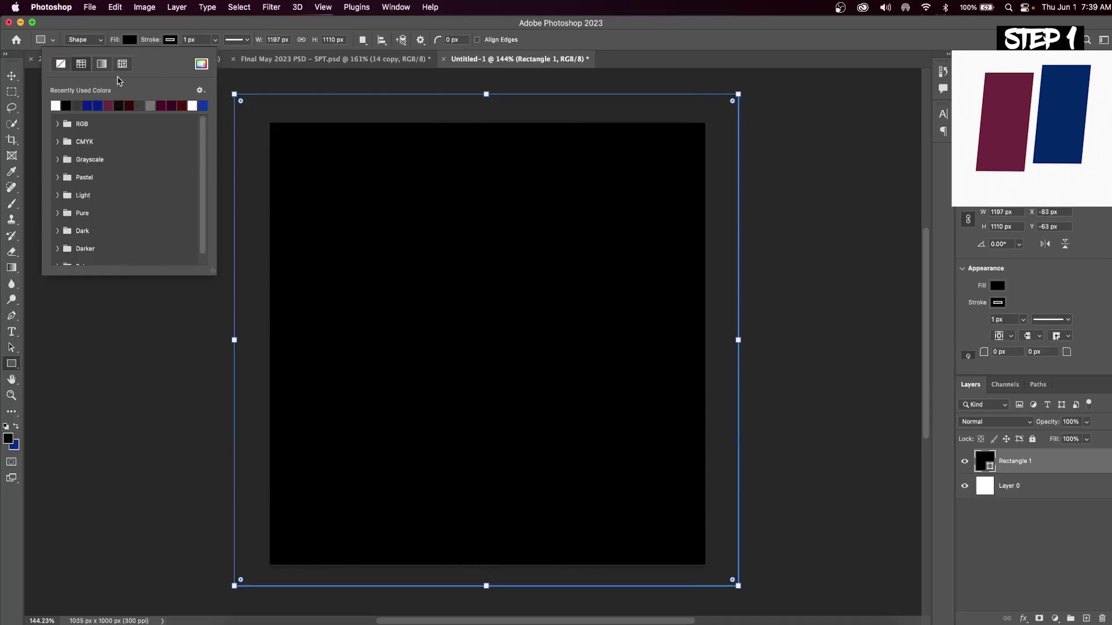
pyautogui.click(56, 105)
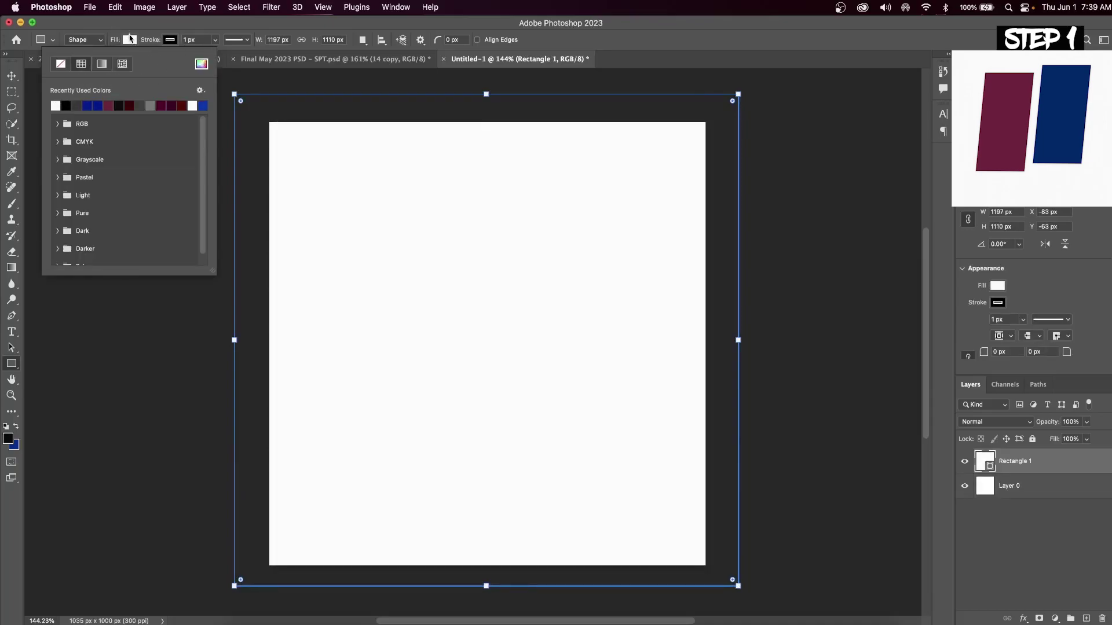
pyautogui.click(201, 65)
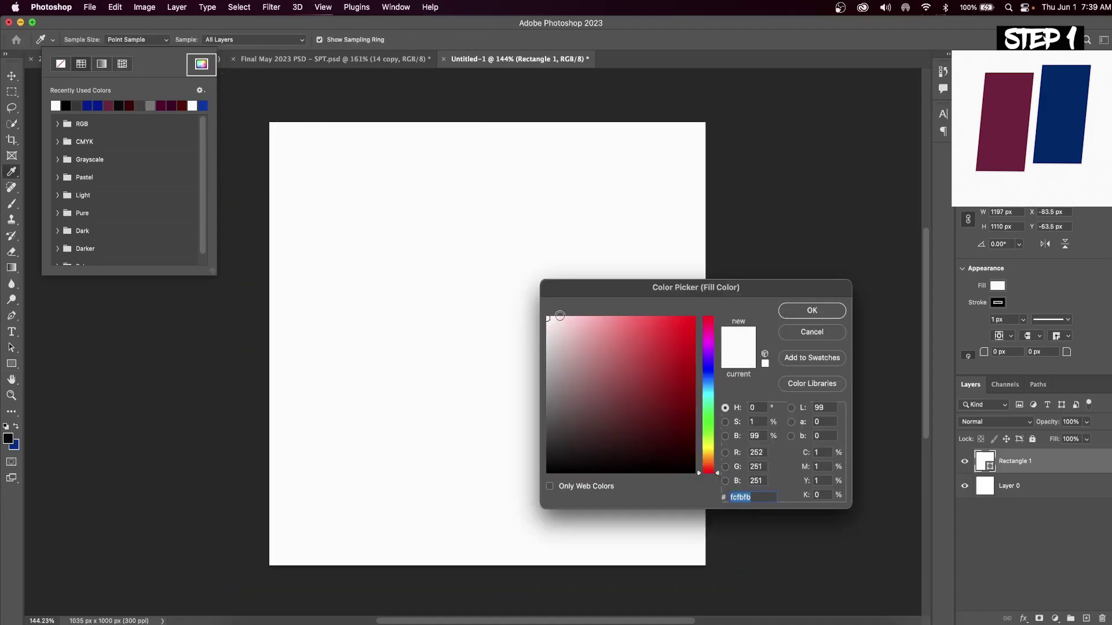
pyautogui.click(816, 312)
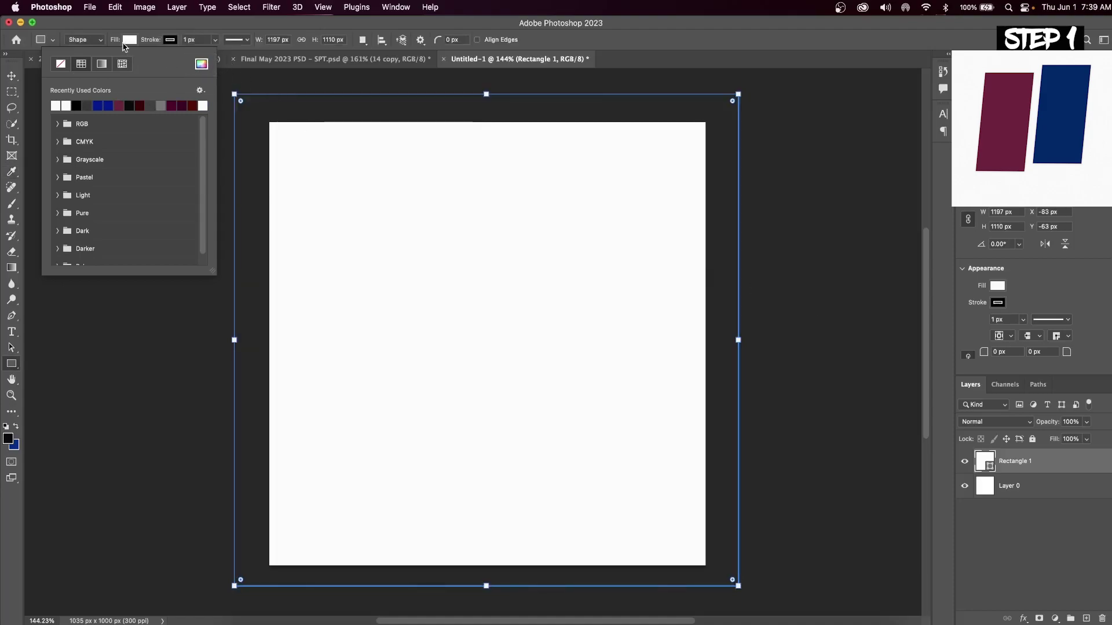
pyautogui.click(125, 43)
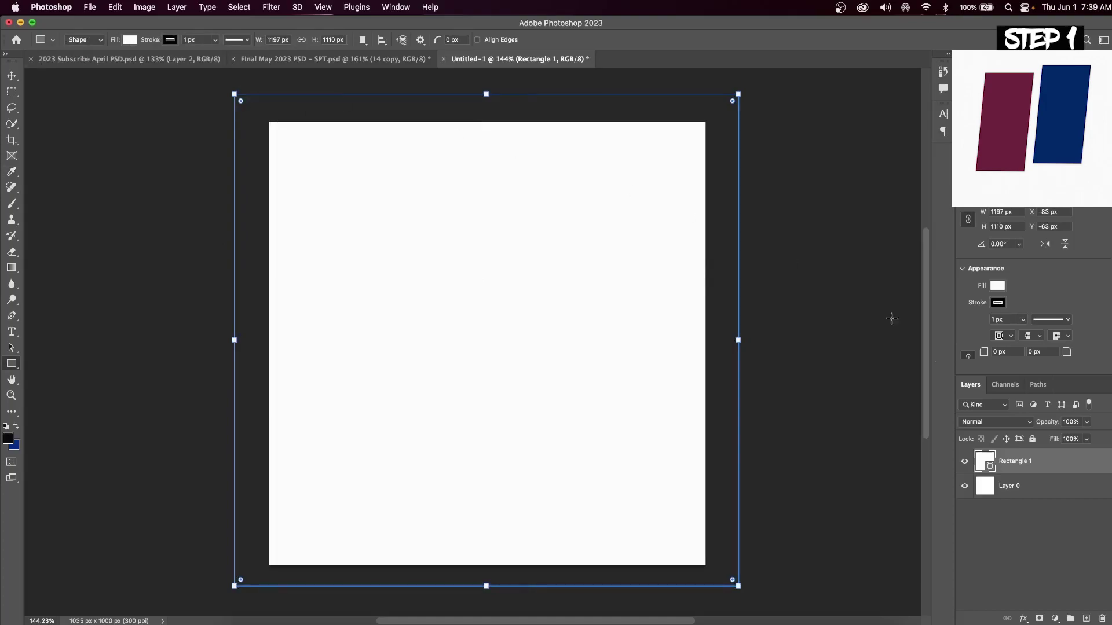
# Convert the off-white rectangle layer to a smart object and apply Camera Raw grain of about 75 to it.
pyautogui.rightClick(1054, 466)
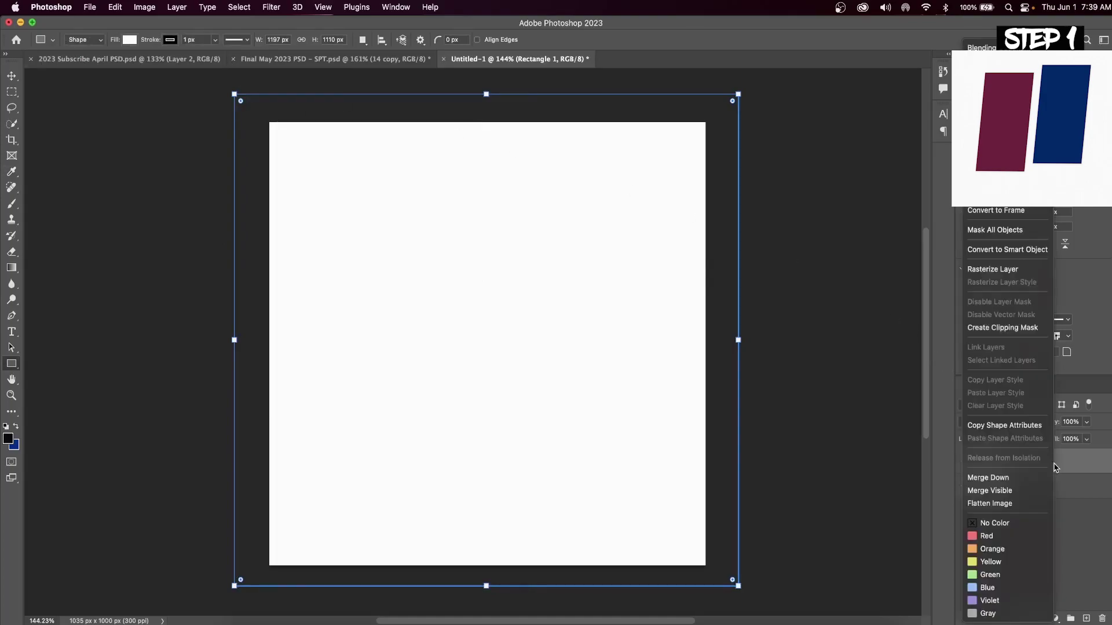
pyautogui.click(1014, 249)
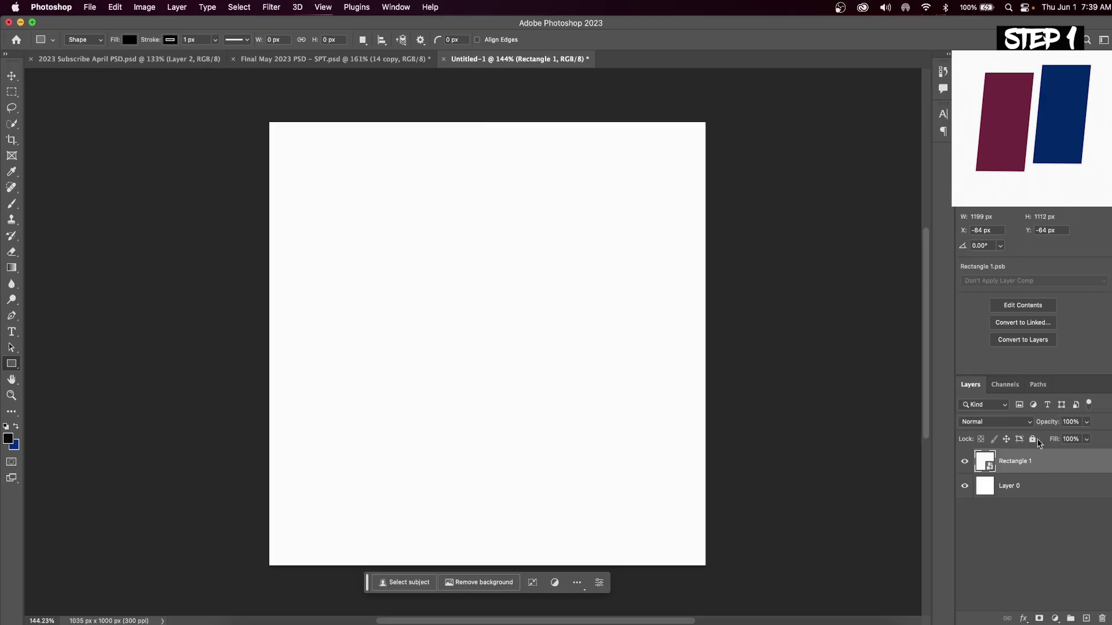
pyautogui.click(271, 7)
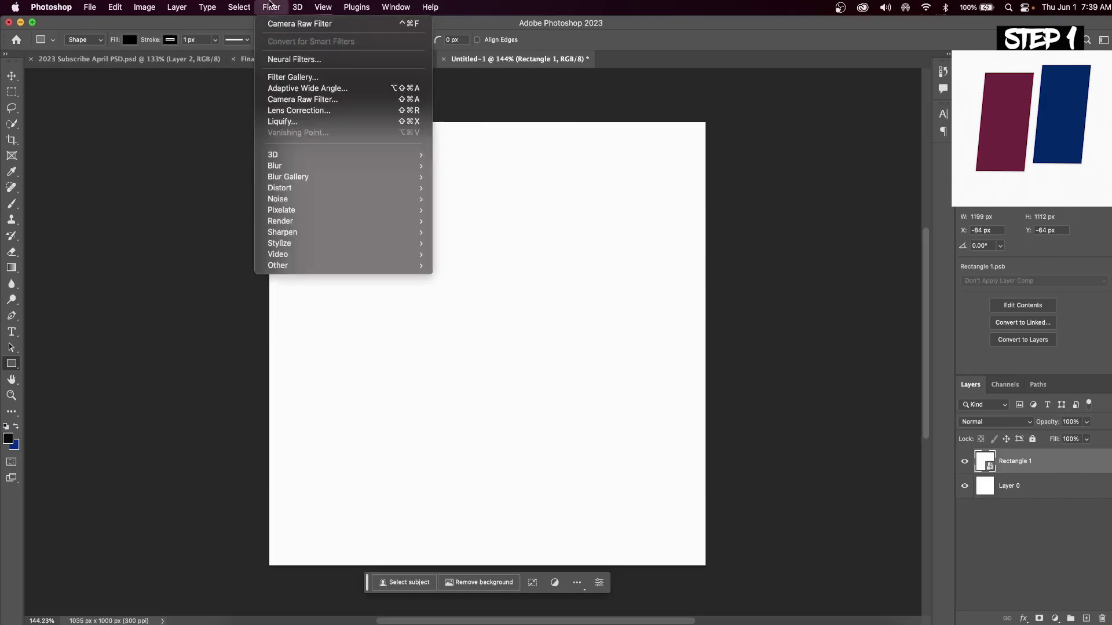
pyautogui.click(307, 102)
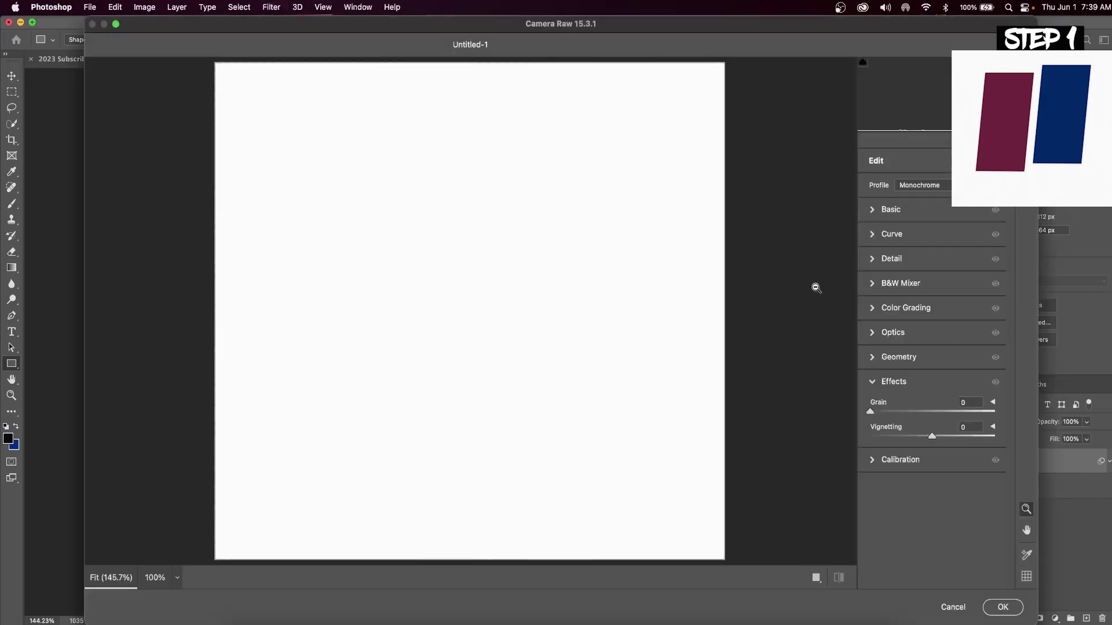
pyautogui.click(877, 384)
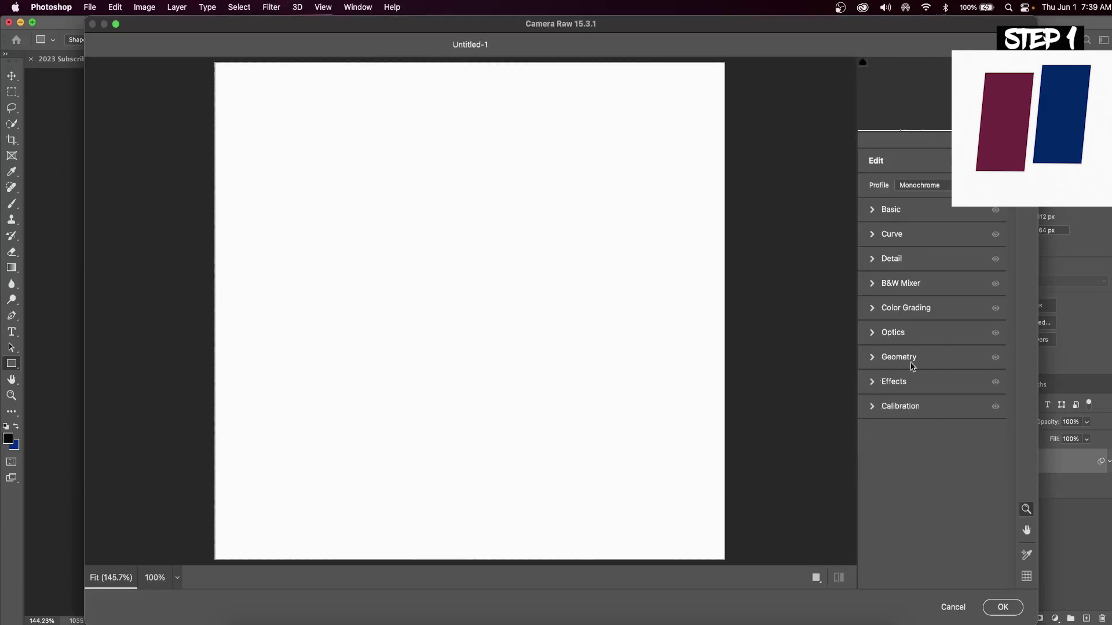
pyautogui.click(877, 383)
pyautogui.moveTo(872, 414); pyautogui.dragTo(959, 406)
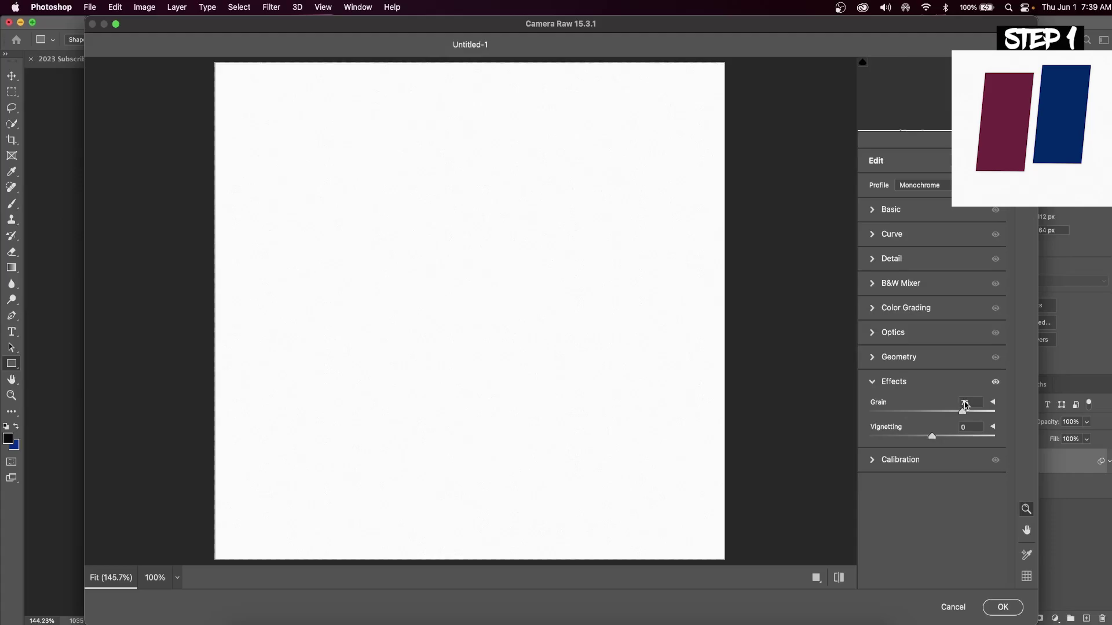
pyautogui.click(1002, 607)
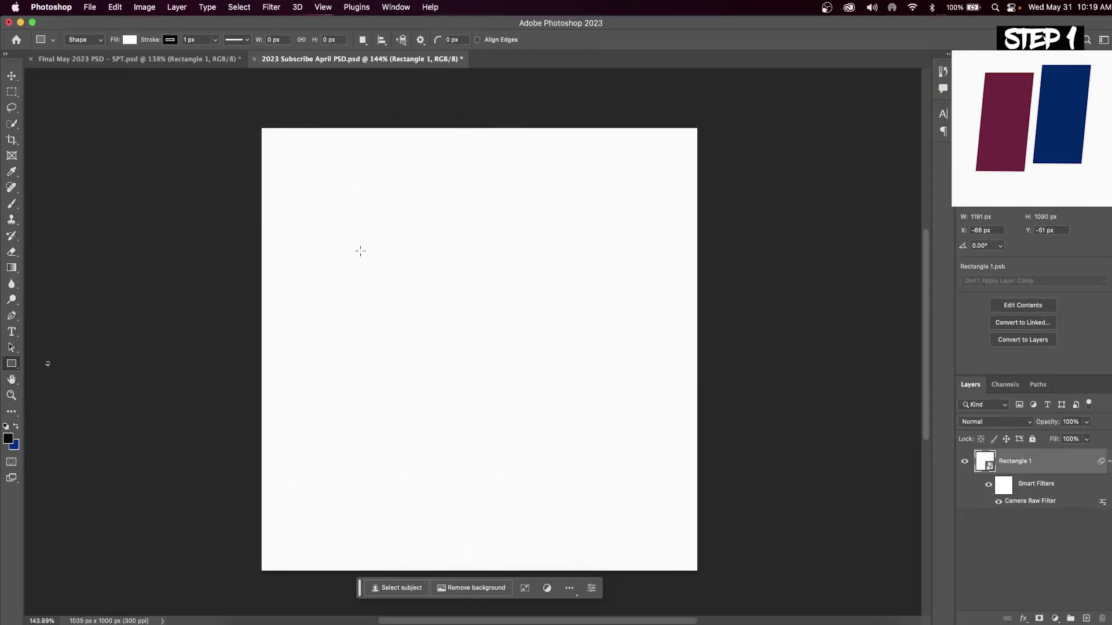
# Draw a tall rectangle about 241 x 545 px on the canvas's left half and fill it with dark maroon.
pyautogui.moveTo(327, 230)
pyautogui.mouseDown()
pyautogui.moveTo(365, 246)
pyautogui.moveTo(422, 438)
pyautogui.moveTo(439, 456)
pyautogui.moveTo(429, 472)
pyautogui.mouseUp()
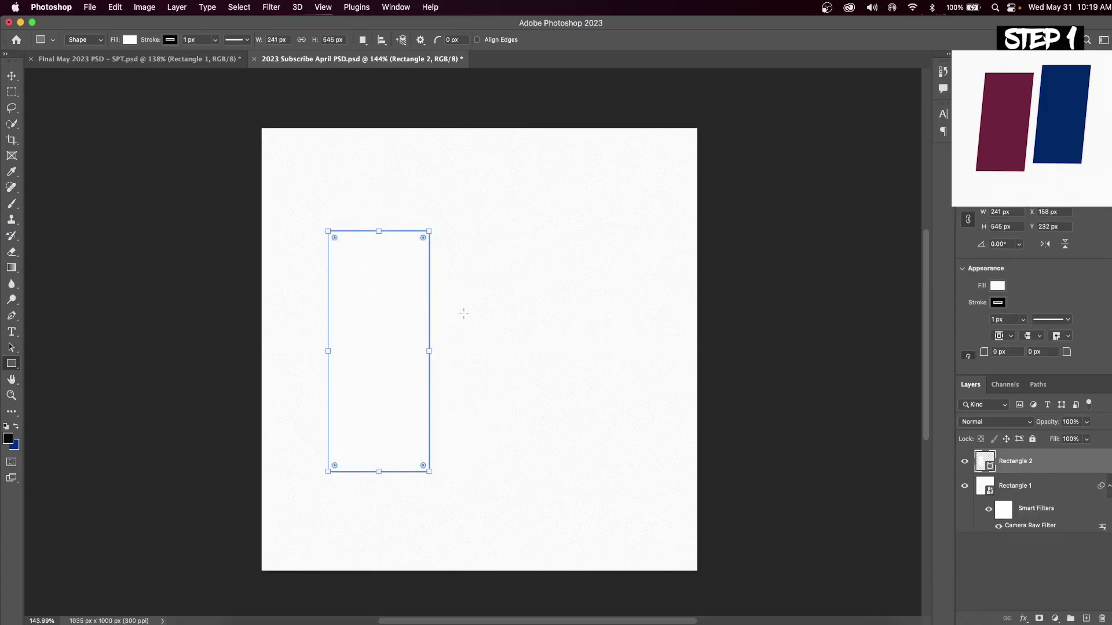
pyautogui.click(131, 40)
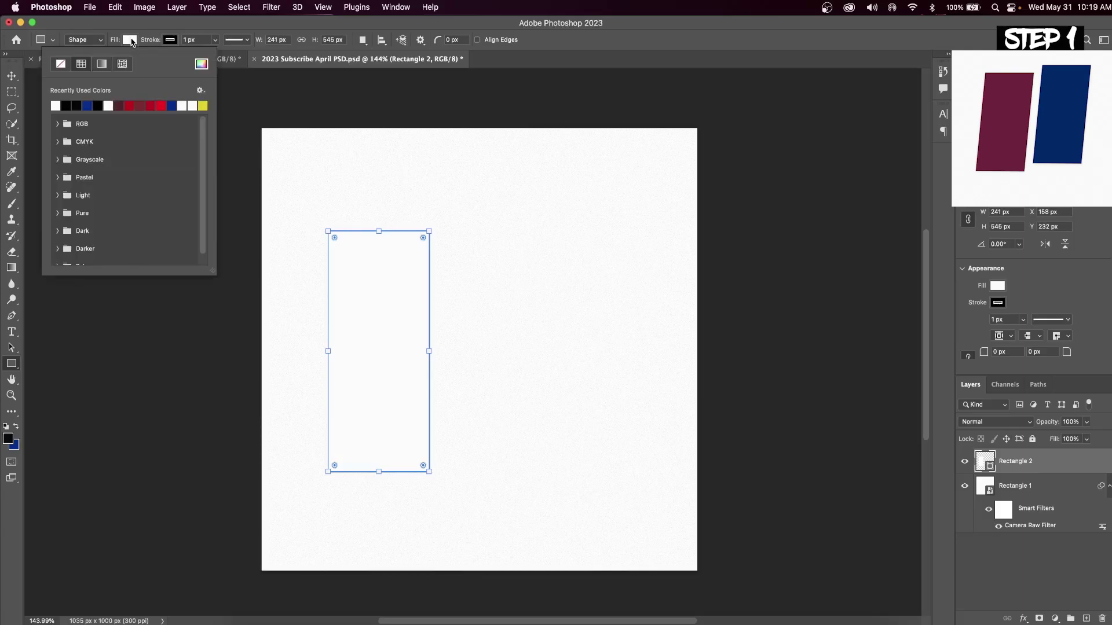
pyautogui.click(120, 106)
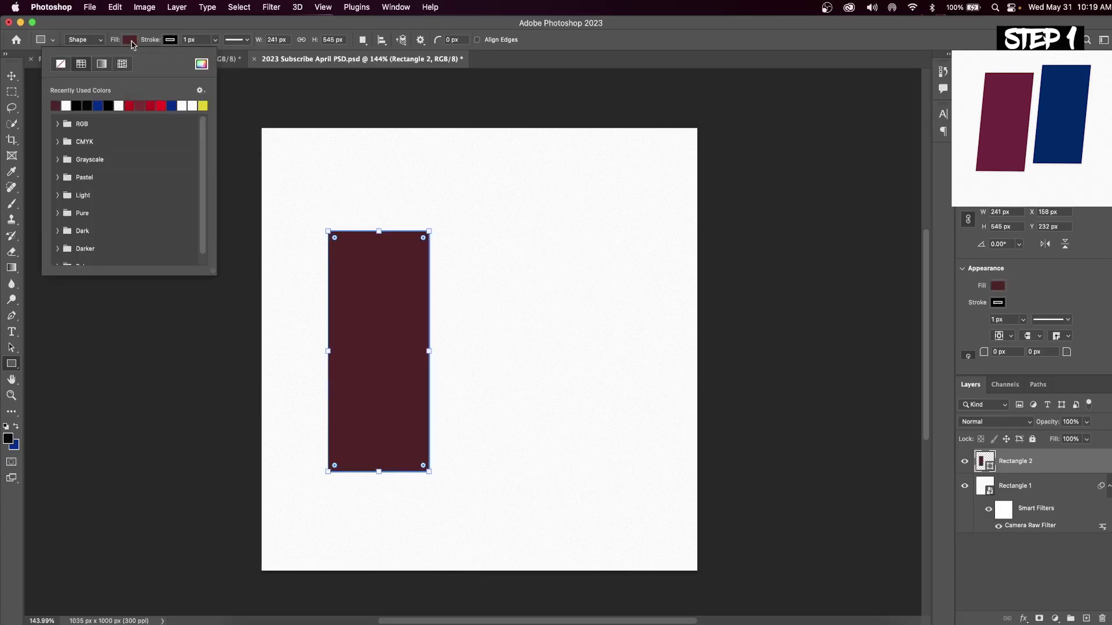
# Try a bright blue fill (#1f5cd9) on the tall rectangle and restore the dark maroon fill.
pyautogui.click(202, 65)
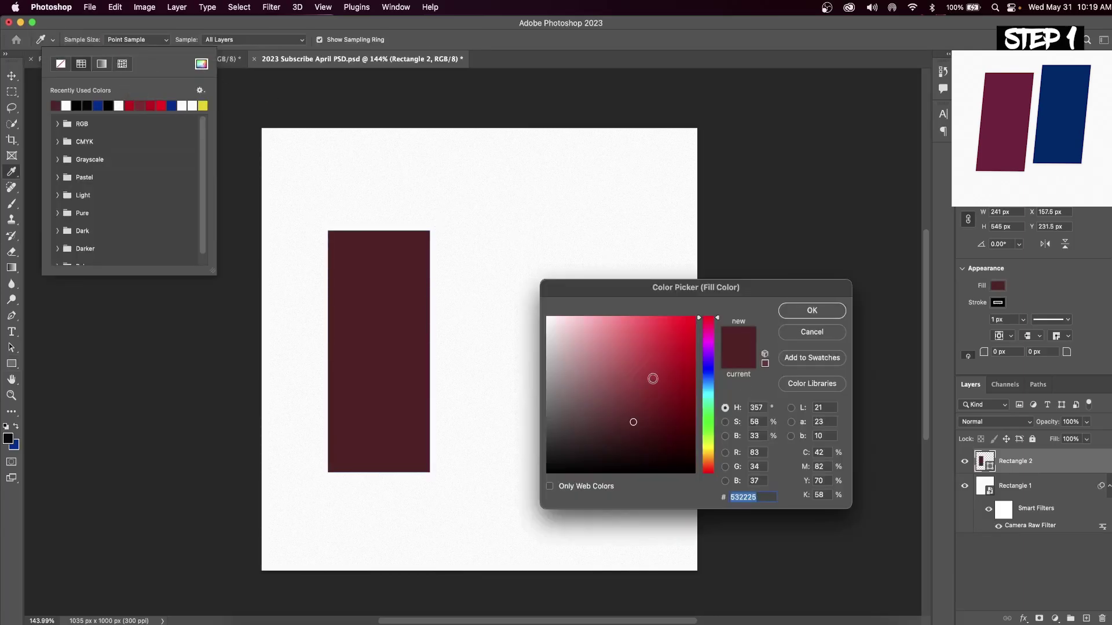
pyautogui.moveTo(717, 318); pyautogui.dragTo(716, 377)
pyautogui.moveTo(688, 378); pyautogui.dragTo(672, 333)
pyautogui.moveTo(678, 391); pyautogui.dragTo(673, 340)
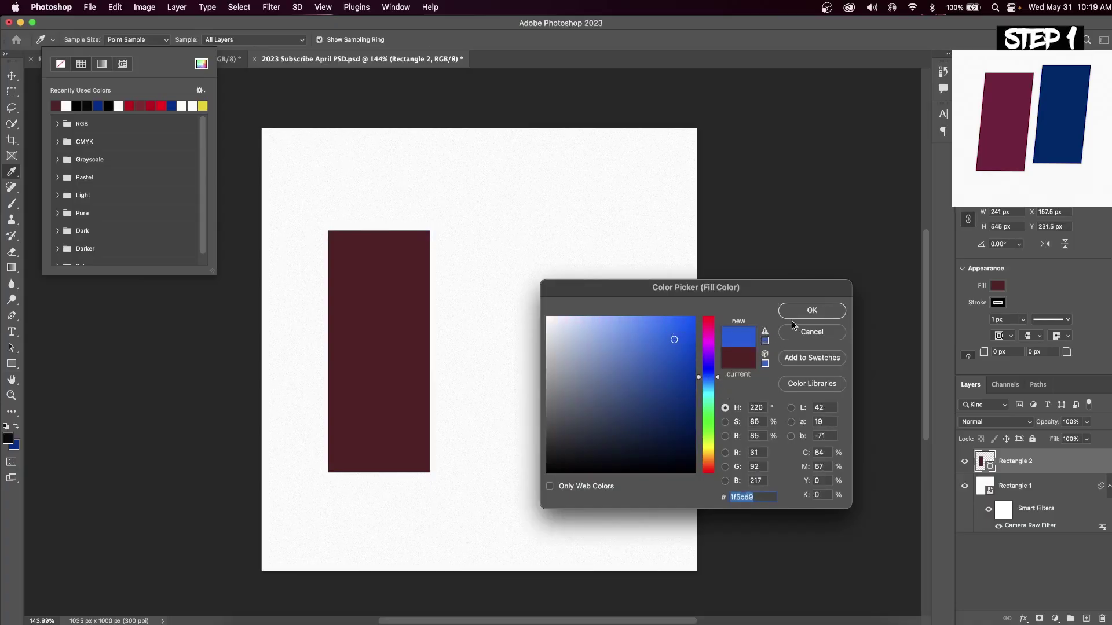
pyautogui.click(820, 314)
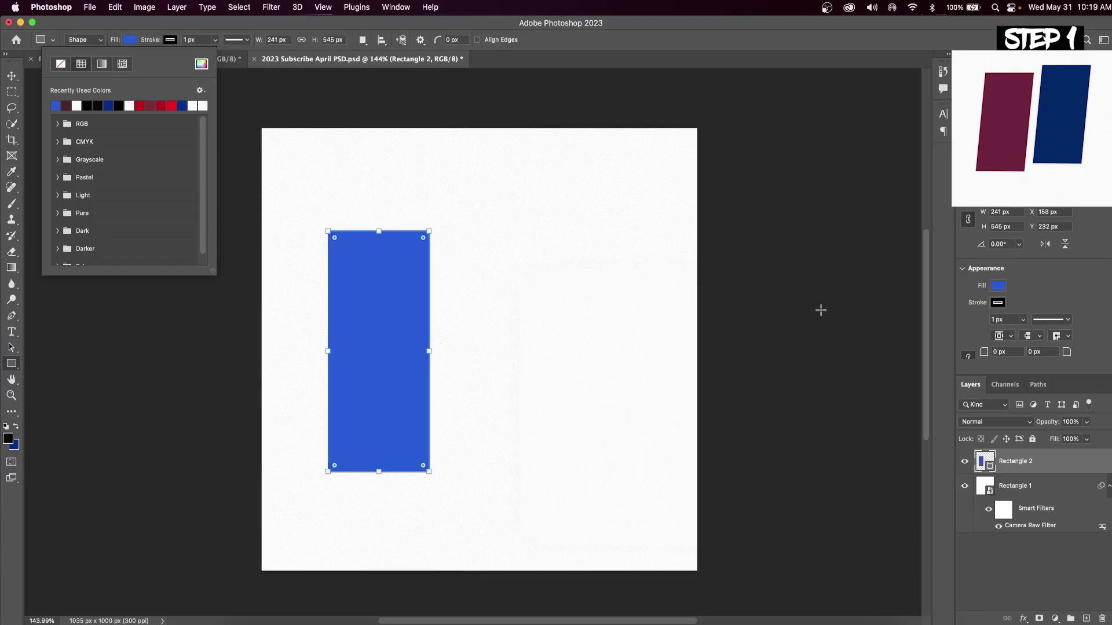
pyautogui.click(56, 106)
pyautogui.click(136, 38)
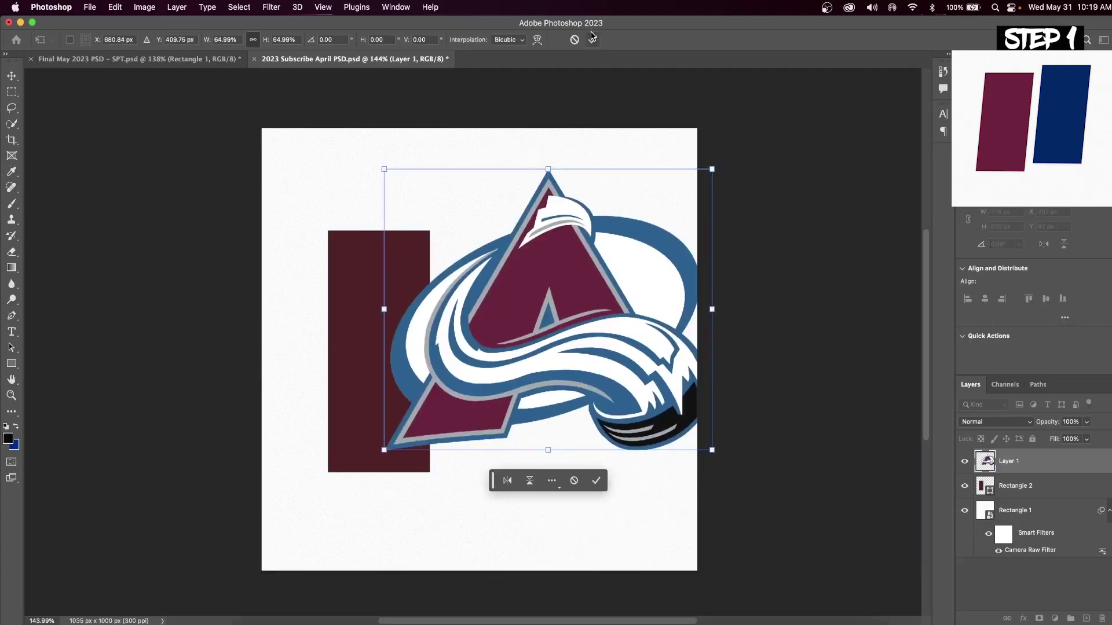
# Place the pasted Avalanche logo and try the burgundy sampled from it (#6f263d) as the tall rectangle's fill.
pyautogui.click(589, 38)
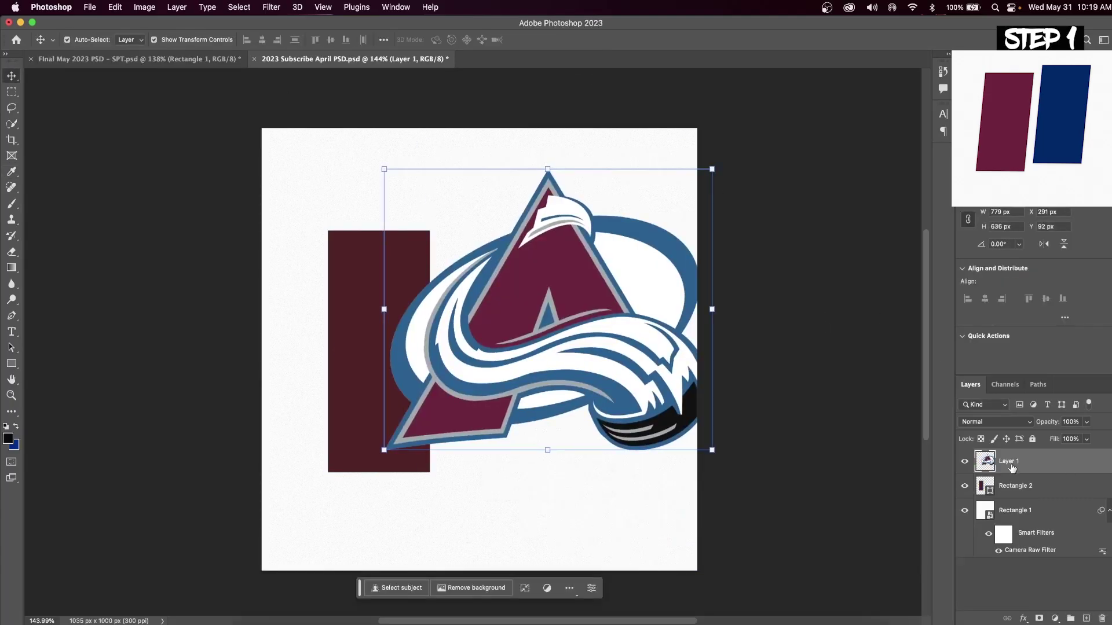
pyautogui.click(1034, 488)
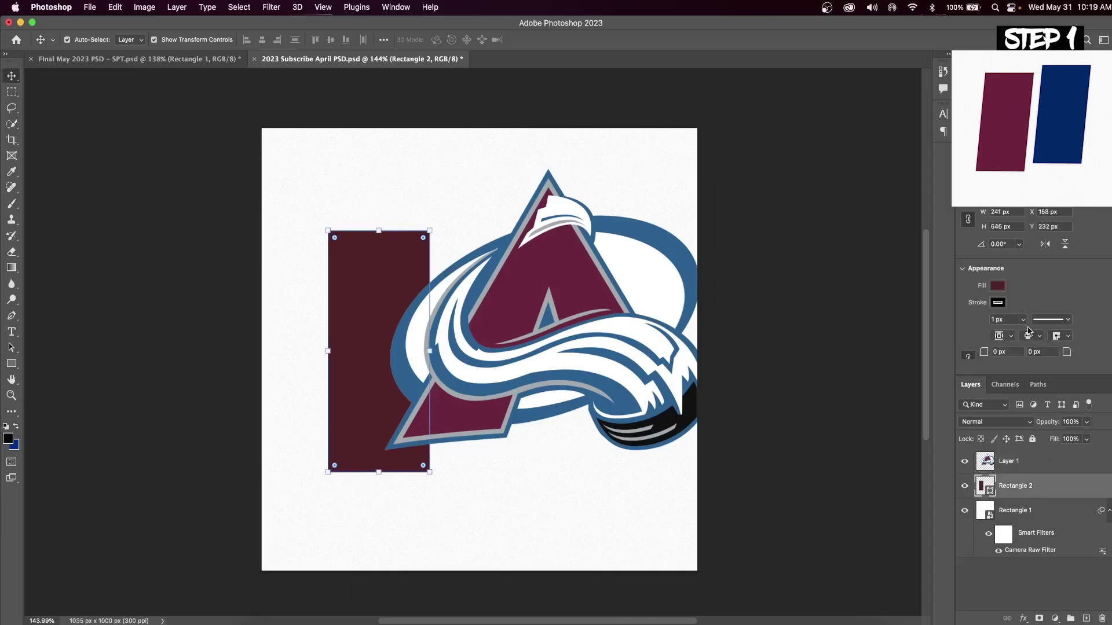
pyautogui.click(998, 285)
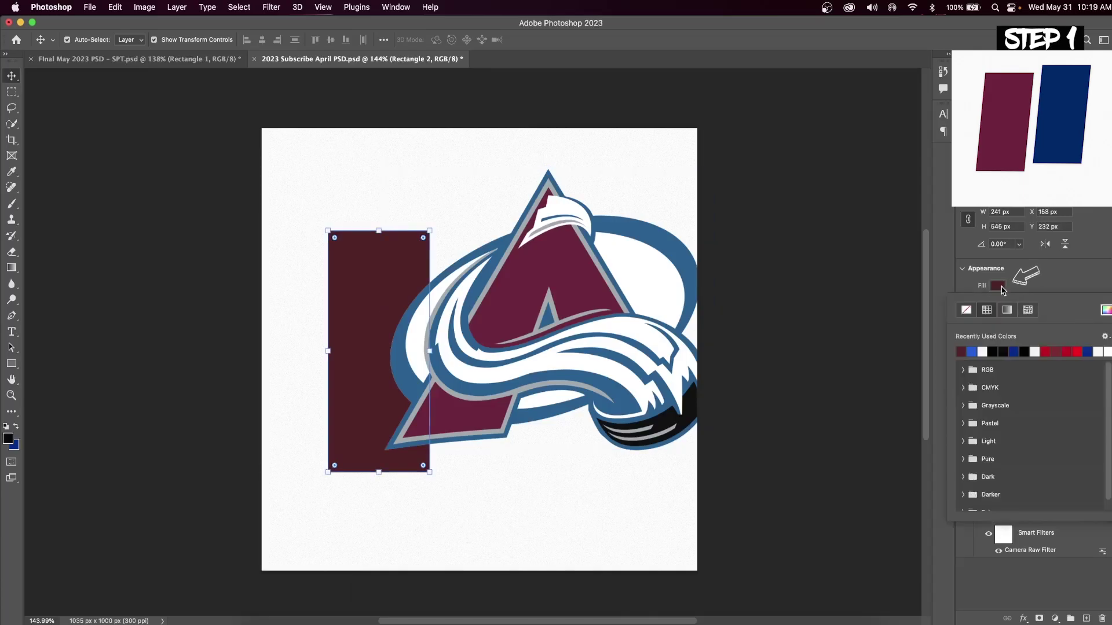
pyautogui.click(1106, 310)
pyautogui.click(592, 263)
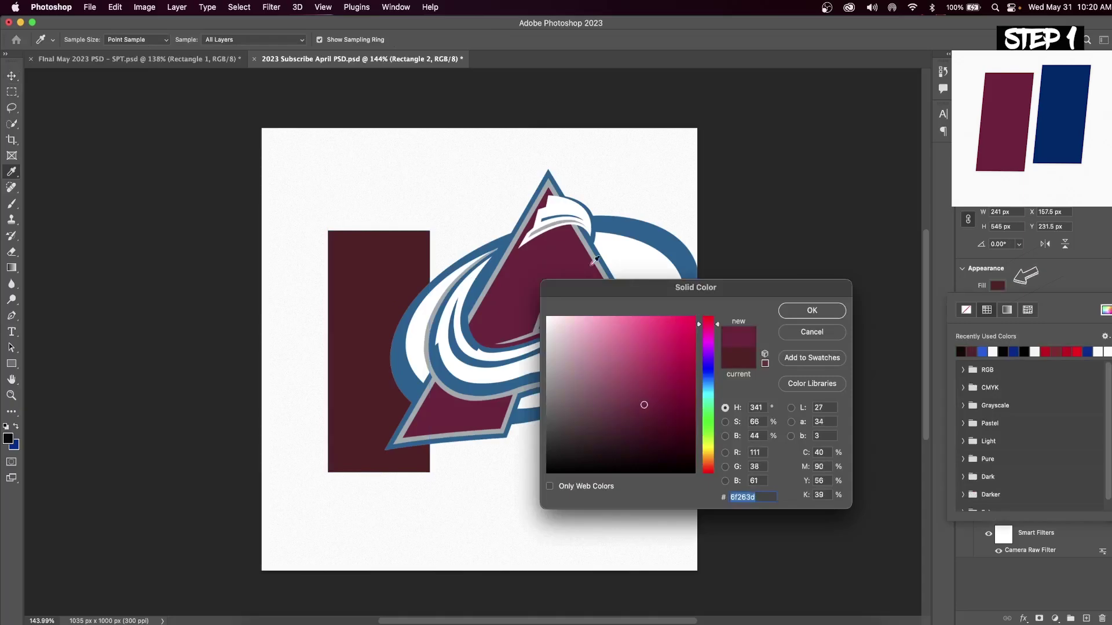
pyautogui.click(835, 314)
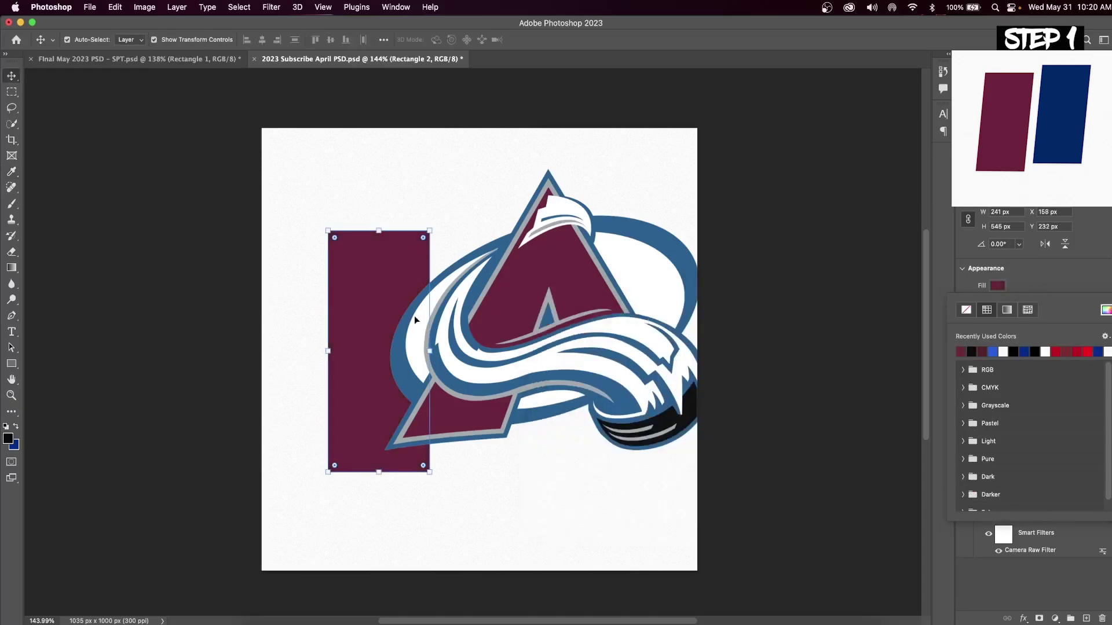
pyautogui.click(1071, 289)
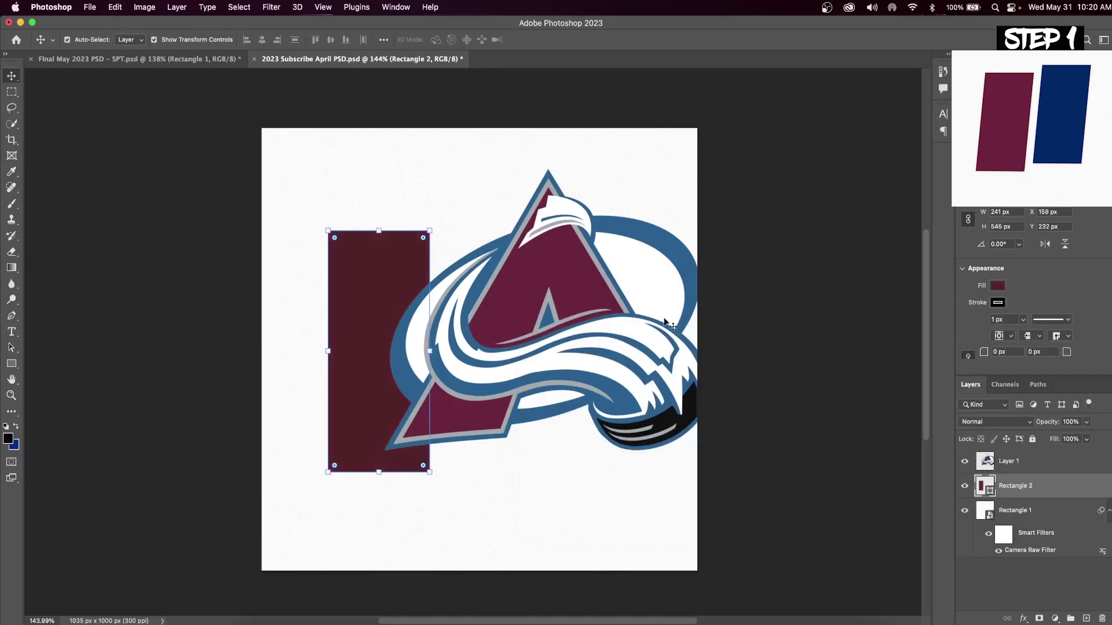
# Hide the logo layer and skew the tall rectangle's top edge slightly to the right to make a parallelogram.
pyautogui.click(1016, 462)
pyautogui.click(965, 461)
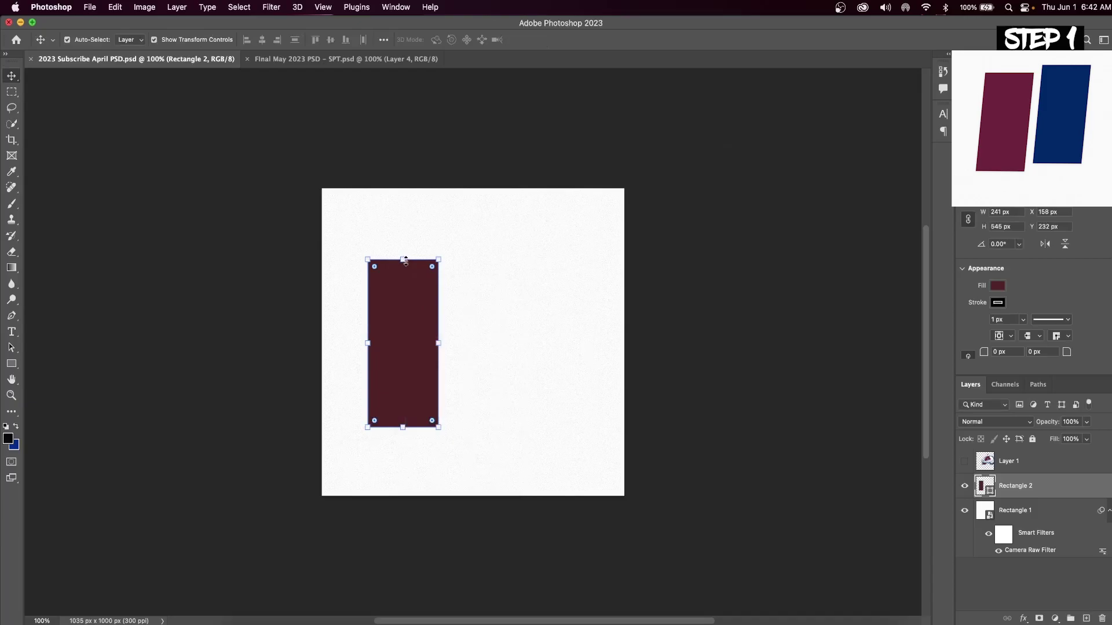
pyautogui.click(404, 260)
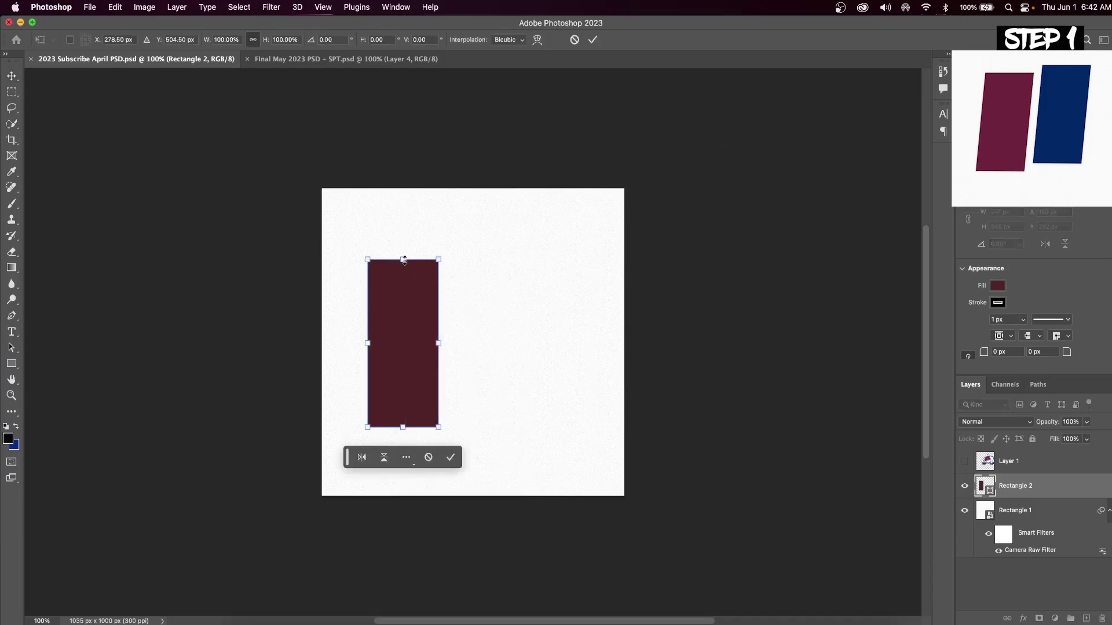
pyautogui.rightClick(405, 305)
pyautogui.click(429, 353)
pyautogui.moveTo(403, 261); pyautogui.dragTo(415, 264)
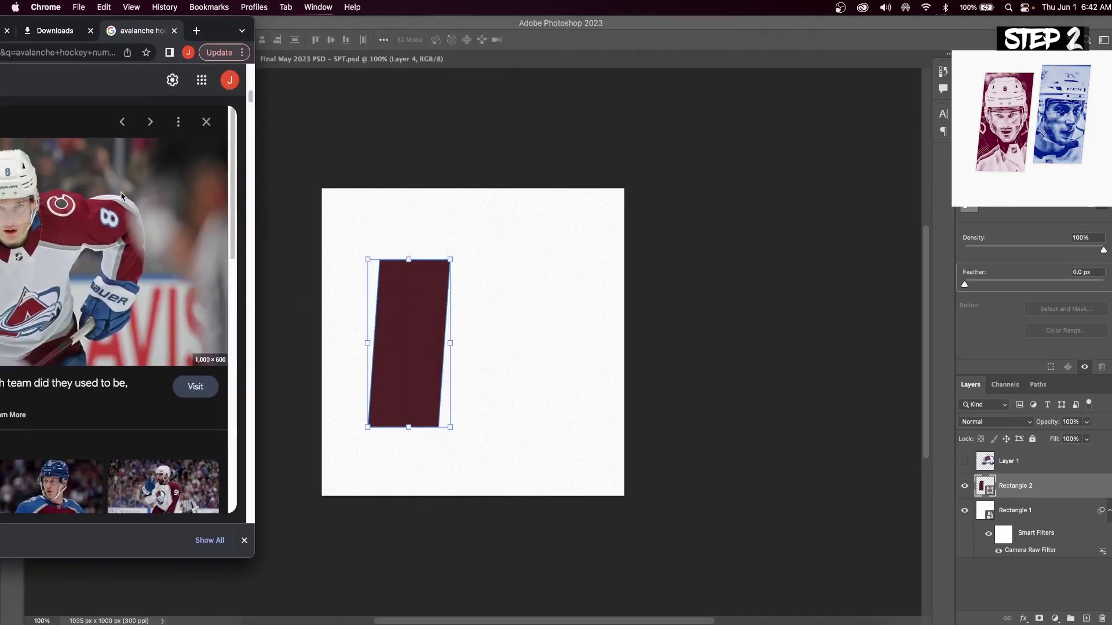
# Bring the Avalanche player photo from the browser into the document and position it over the maroon parallelogram.
pyautogui.moveTo(120, 195); pyautogui.dragTo(550, 327)
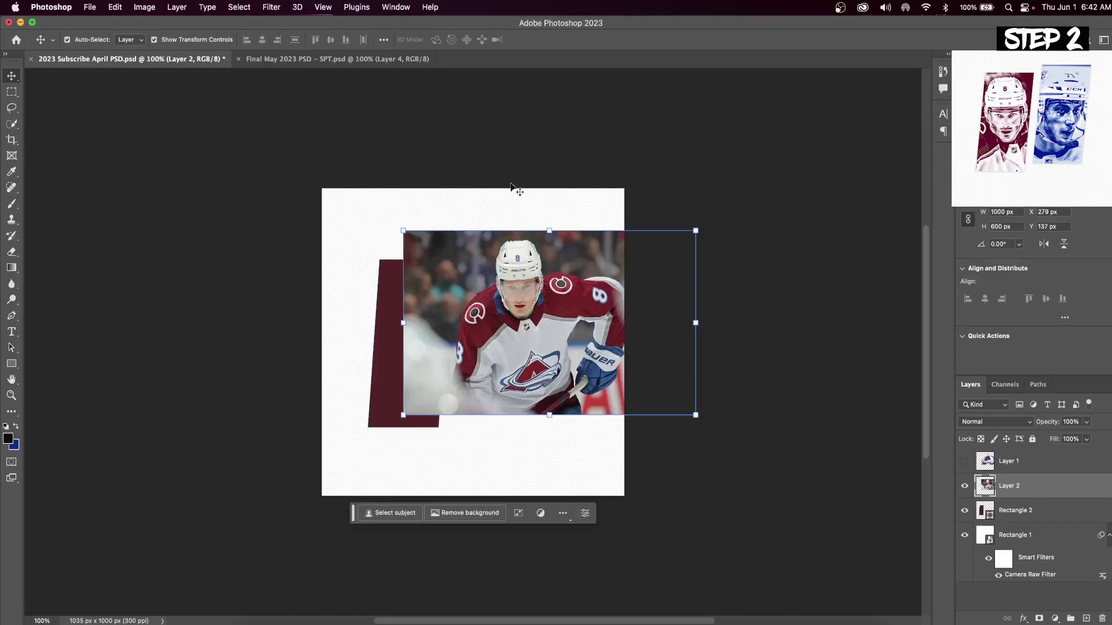
pyautogui.click(551, 235)
pyautogui.moveTo(588, 307); pyautogui.dragTo(482, 319)
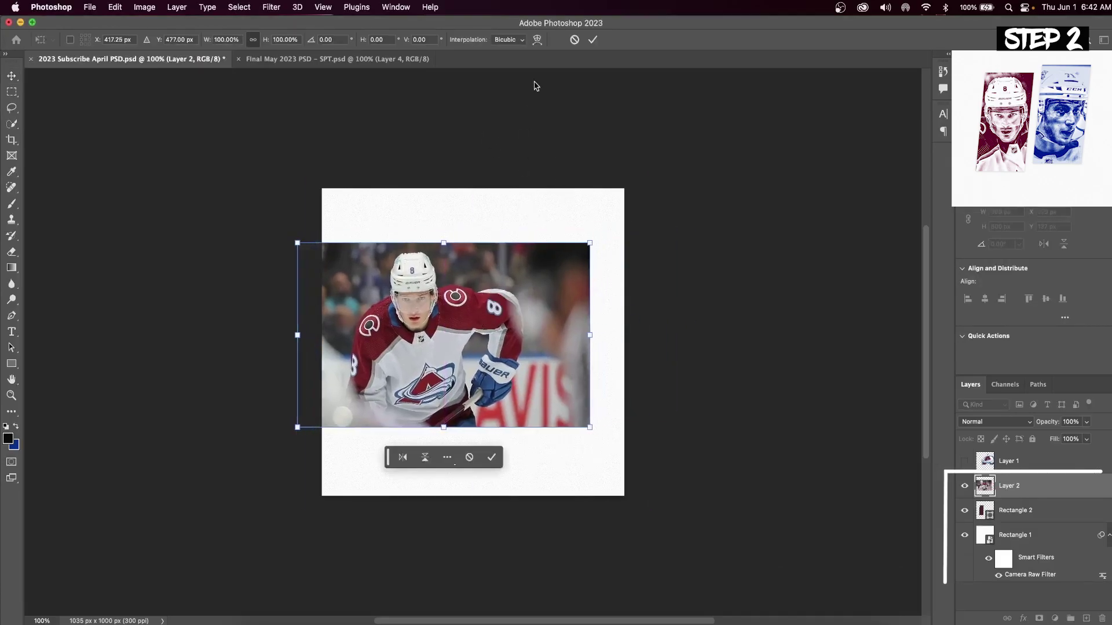
pyautogui.click(593, 40)
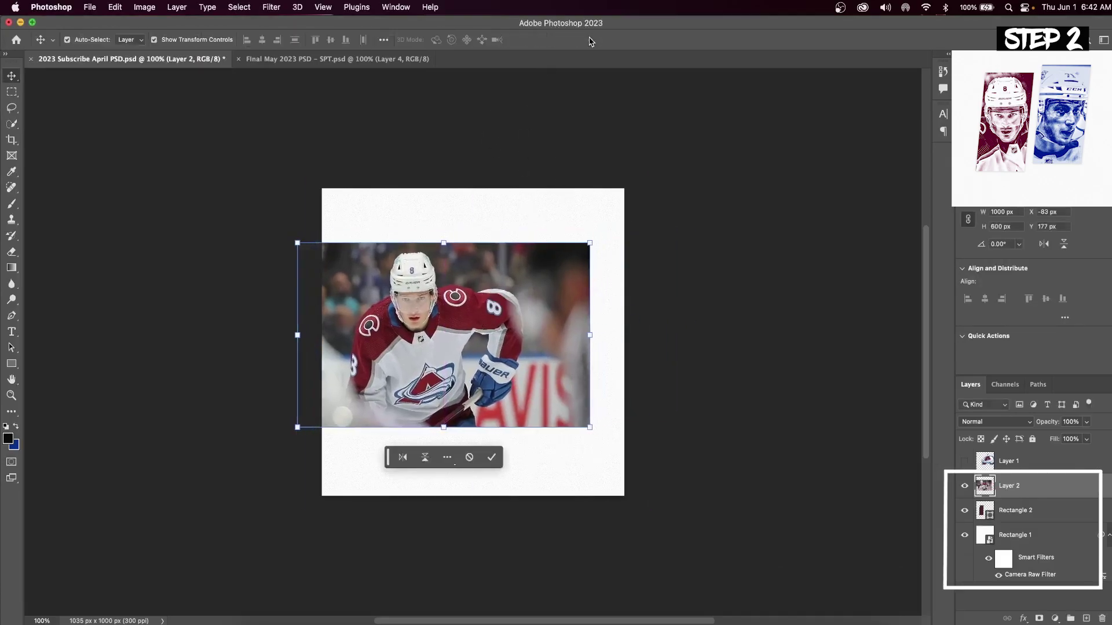
# Clip the player photo to the maroon parallelogram and enlarge it to about 1525 x 915 px so the face fills the shape.
pyautogui.rightClick(1051, 496)
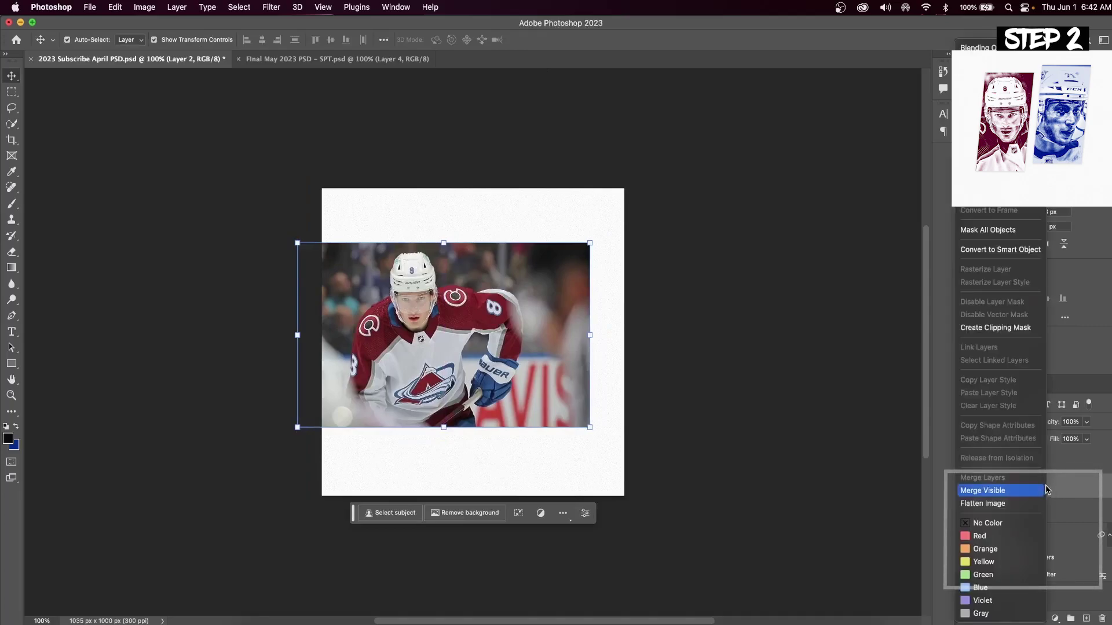
pyautogui.click(991, 329)
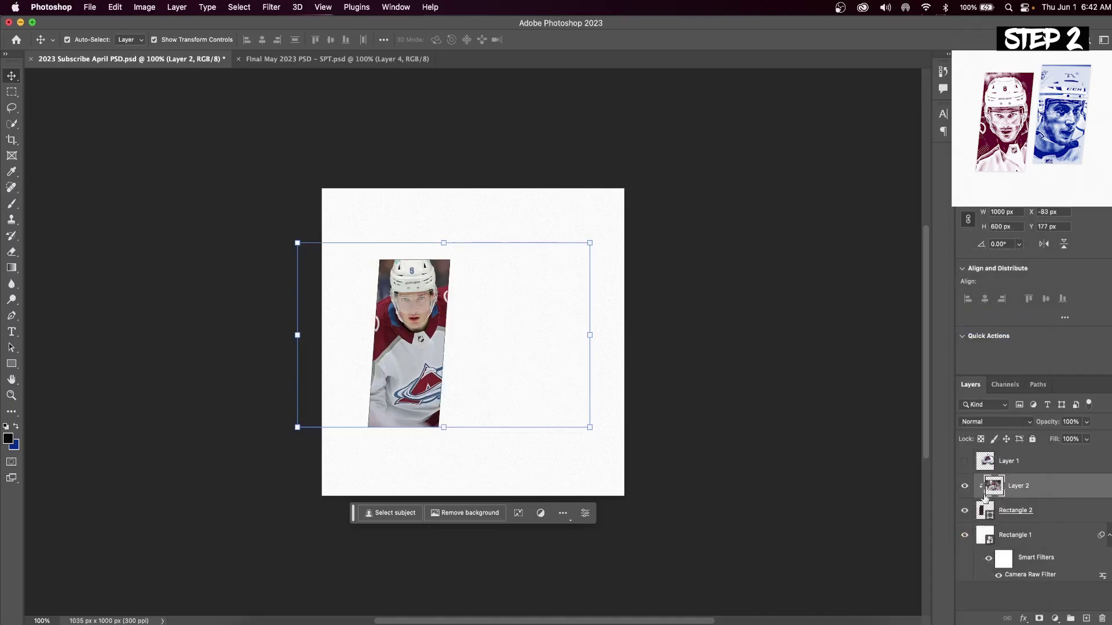
pyautogui.moveTo(589, 243); pyautogui.dragTo(740, 147)
pyautogui.moveTo(557, 310); pyautogui.dragTo(503, 409)
pyautogui.press('Return')
pyautogui.scroll(5, 456, 396)
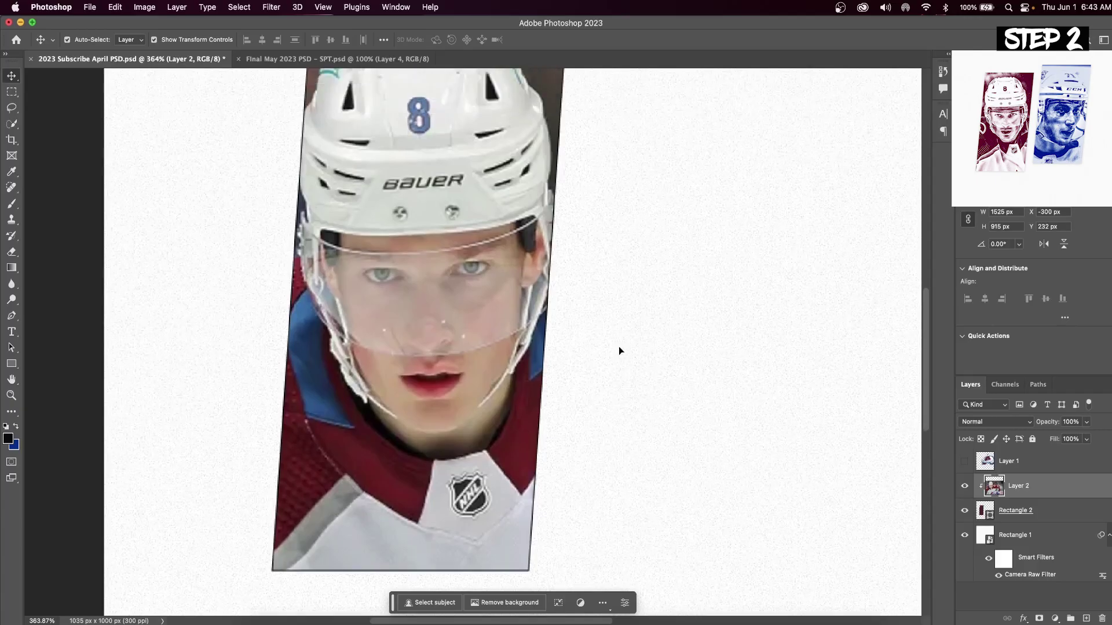
# Remove the outline stroke from the parallelogram shape beneath the player photo.
pyautogui.scroll(3, 619, 347)
pyautogui.click(1066, 513)
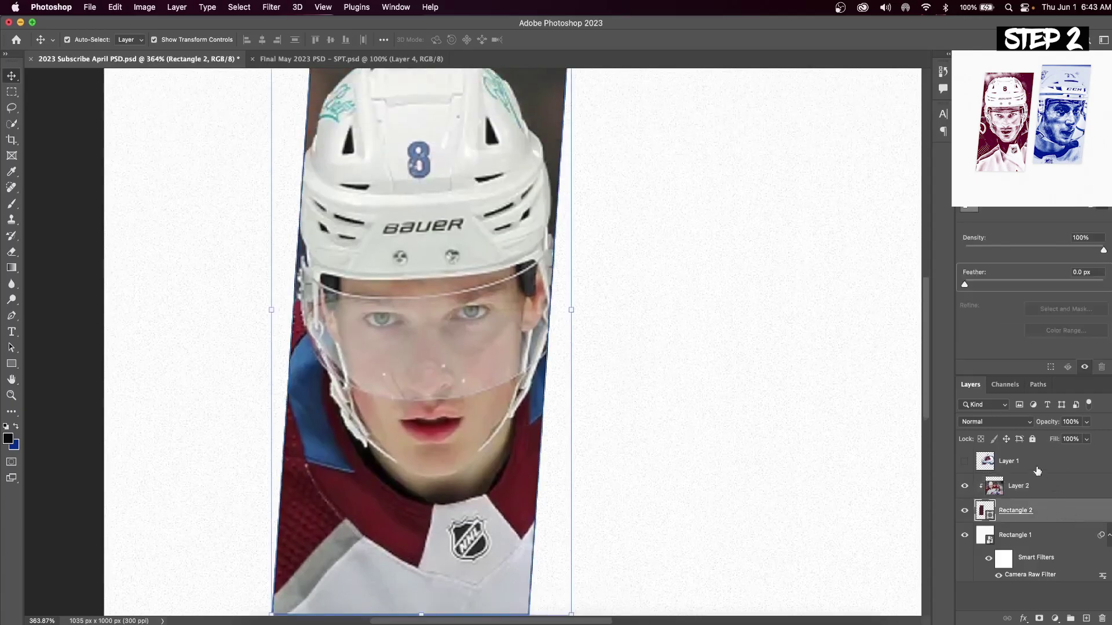
pyautogui.click(18, 361)
pyautogui.click(169, 40)
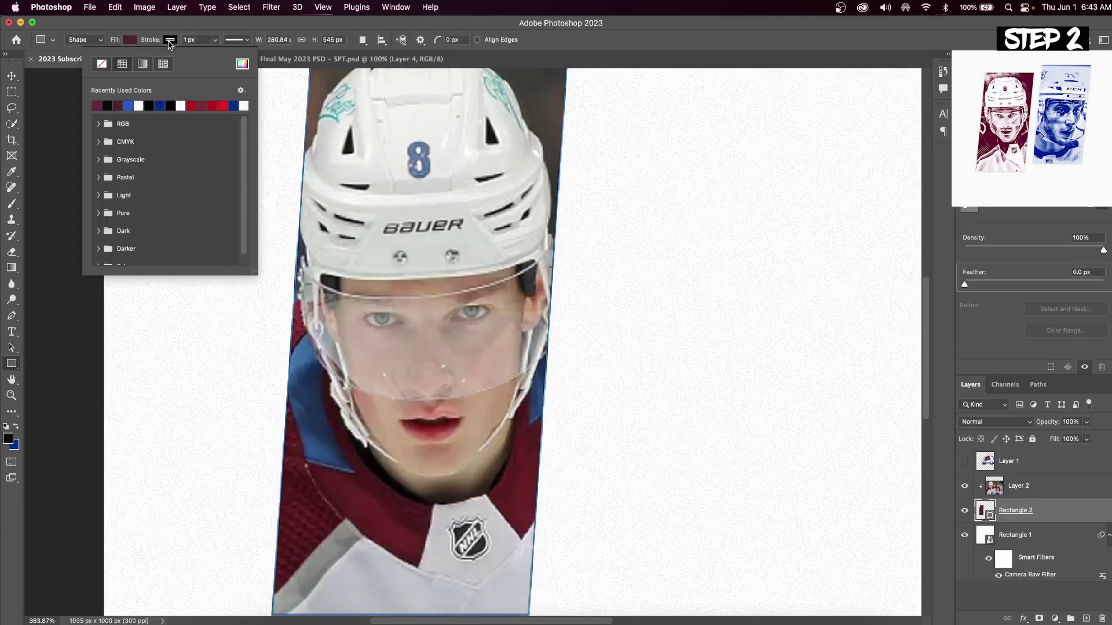
pyautogui.click(103, 66)
pyautogui.scroll(-3, 685, 498)
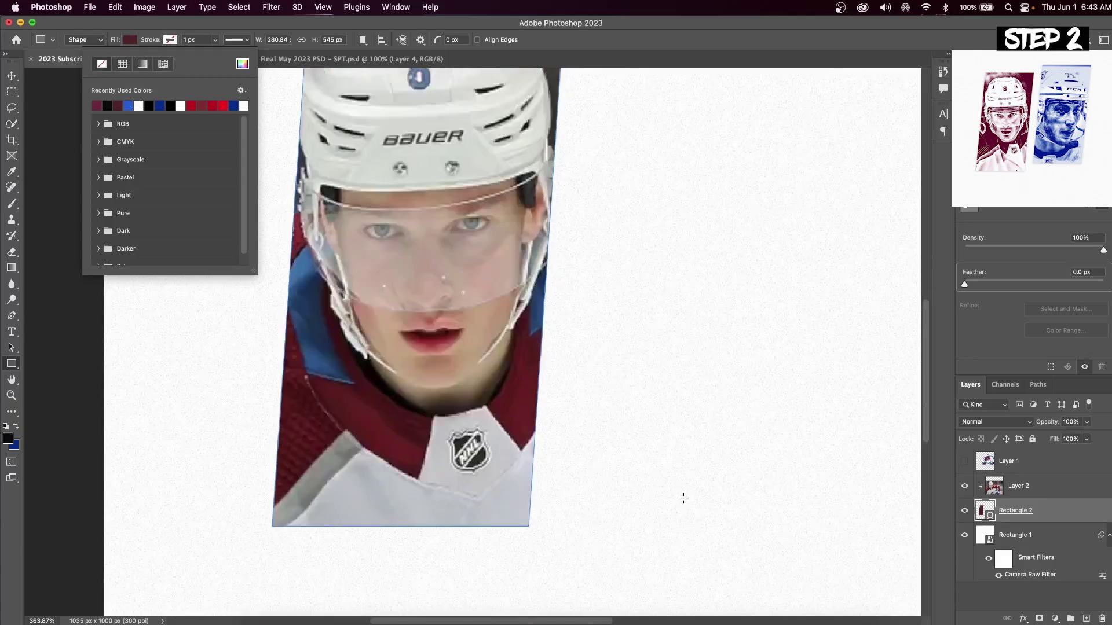
pyautogui.scroll(1, 320, 104)
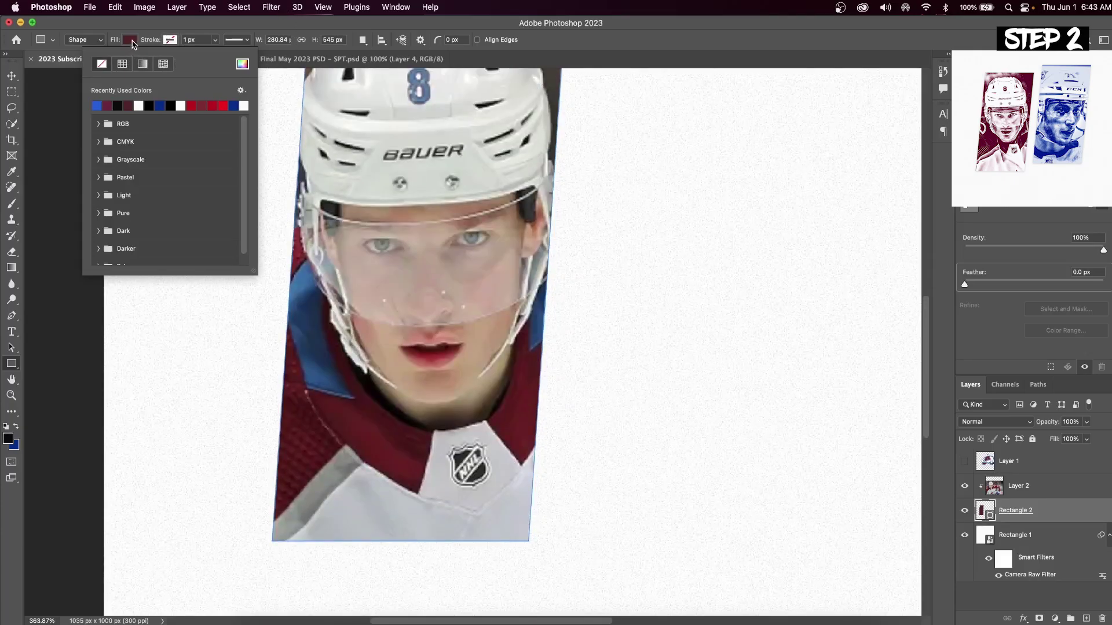
# Duplicate the parallelogram layer and clip the Avalanche player photo to the copy.
pyautogui.click(11, 76)
pyautogui.press('super+j')
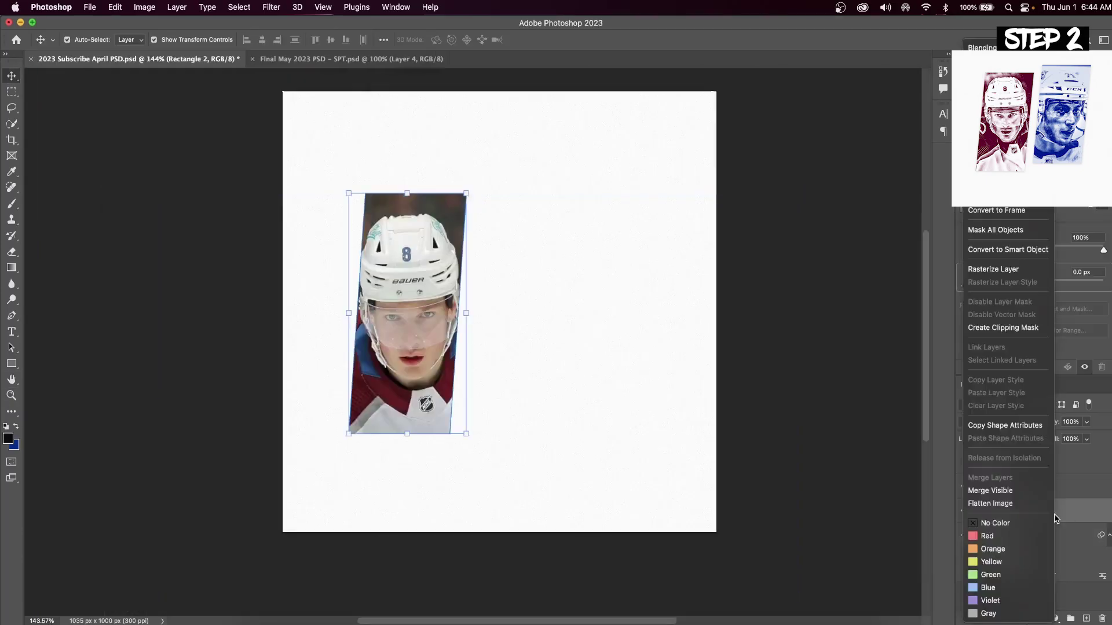
pyautogui.click(996, 258)
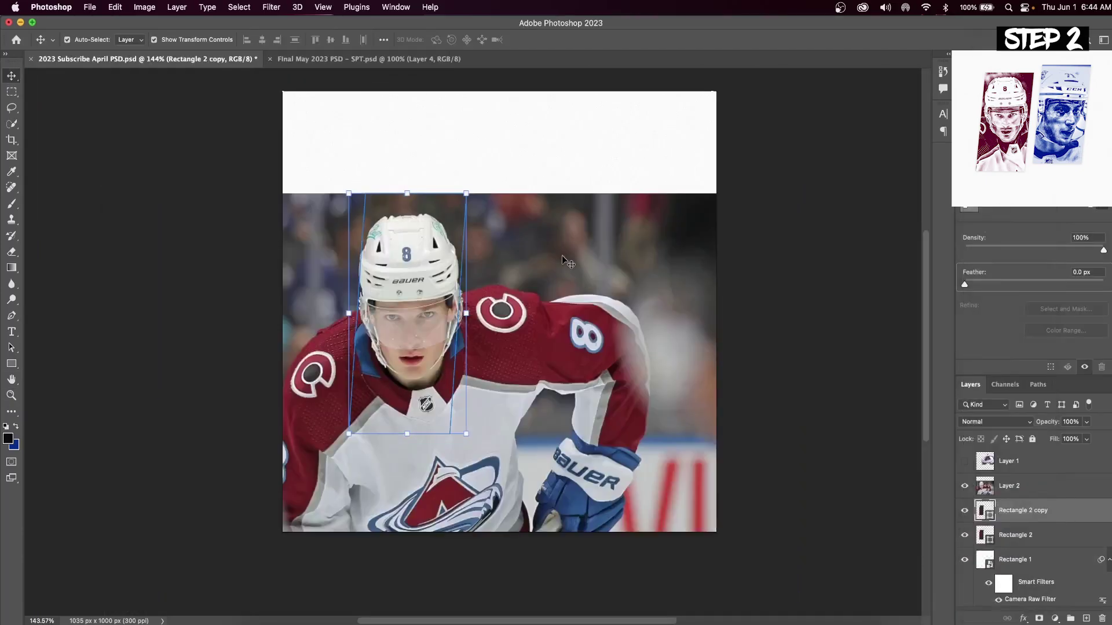
pyautogui.rightClick(1046, 488)
pyautogui.click(996, 258)
# Move the original parallelogram to the right of the photo panel and slightly higher.
pyautogui.click(1015, 535)
pyautogui.moveTo(445, 327); pyautogui.dragTo(504, 288)
pyautogui.moveTo(503, 287); pyautogui.dragTo(616, 288)
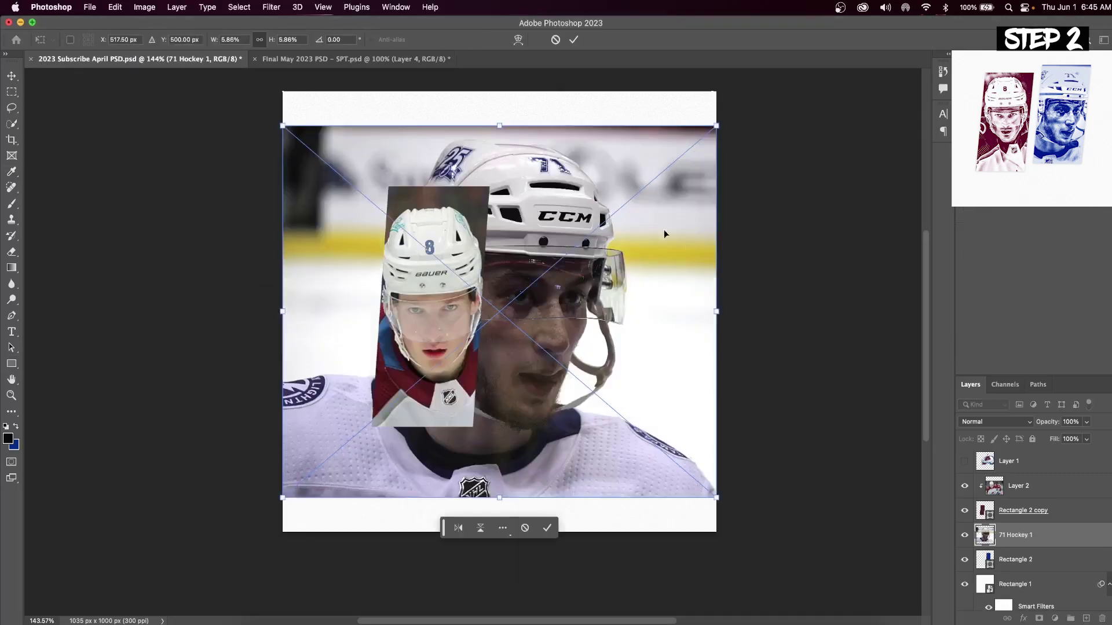
# Place the 71 Hockey 1 photo clipped to the second panel as PLAYER 2 and scale it to about 719 x 566 px.
pyautogui.press('Return')
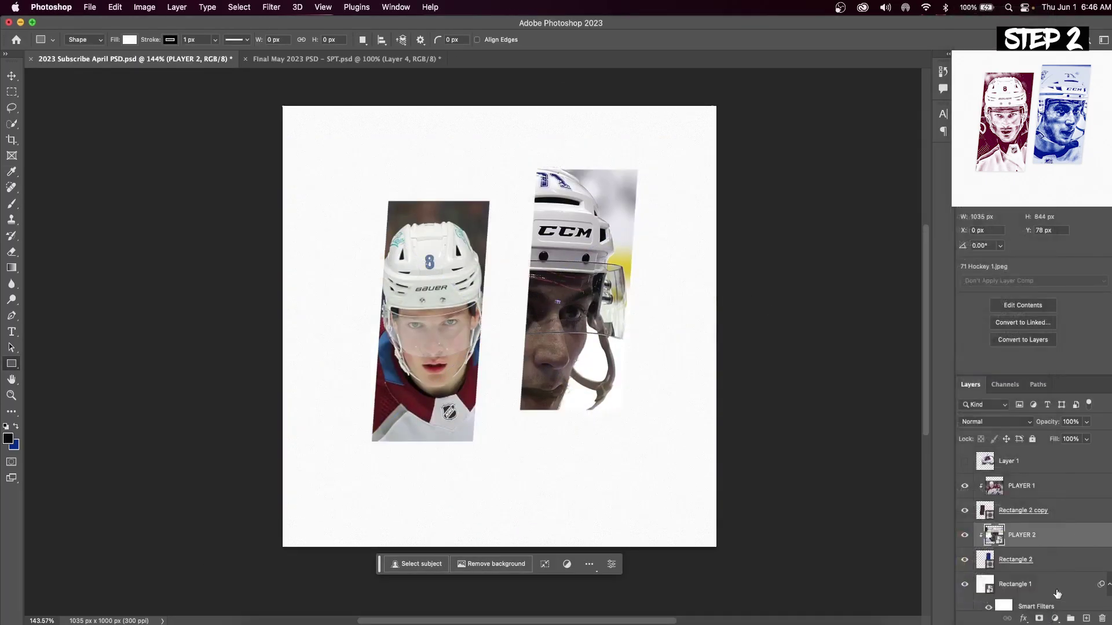
pyautogui.press('v')
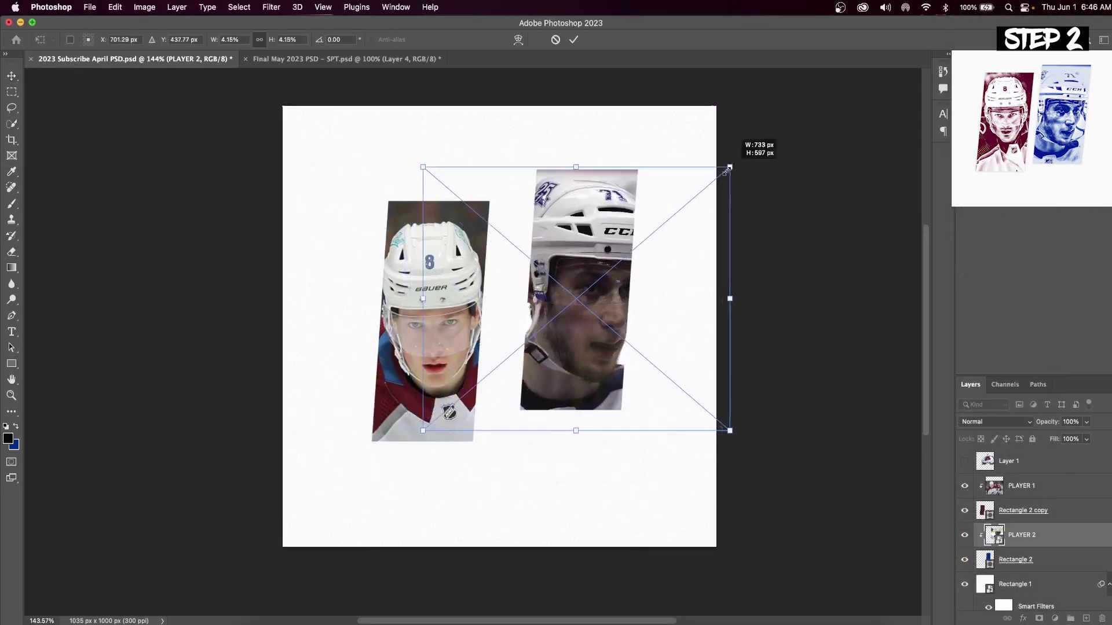
# Open the Camera Raw filter for the PLAYER 1 photo and raise Texture to +100.
pyautogui.click(275, 8)
pyautogui.click(316, 99)
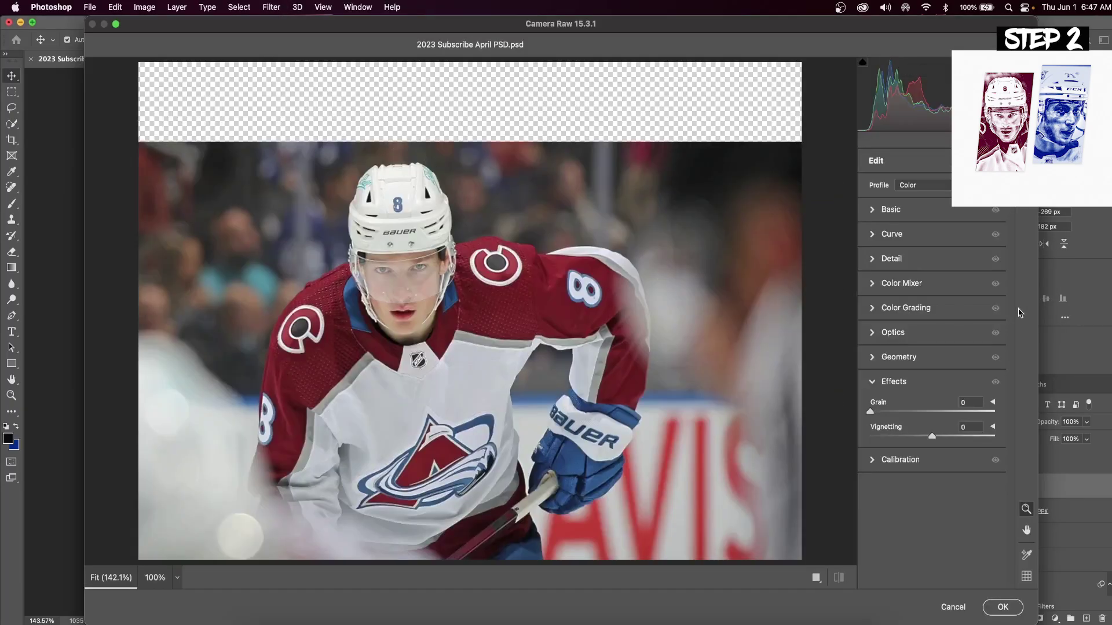
pyautogui.click(878, 215)
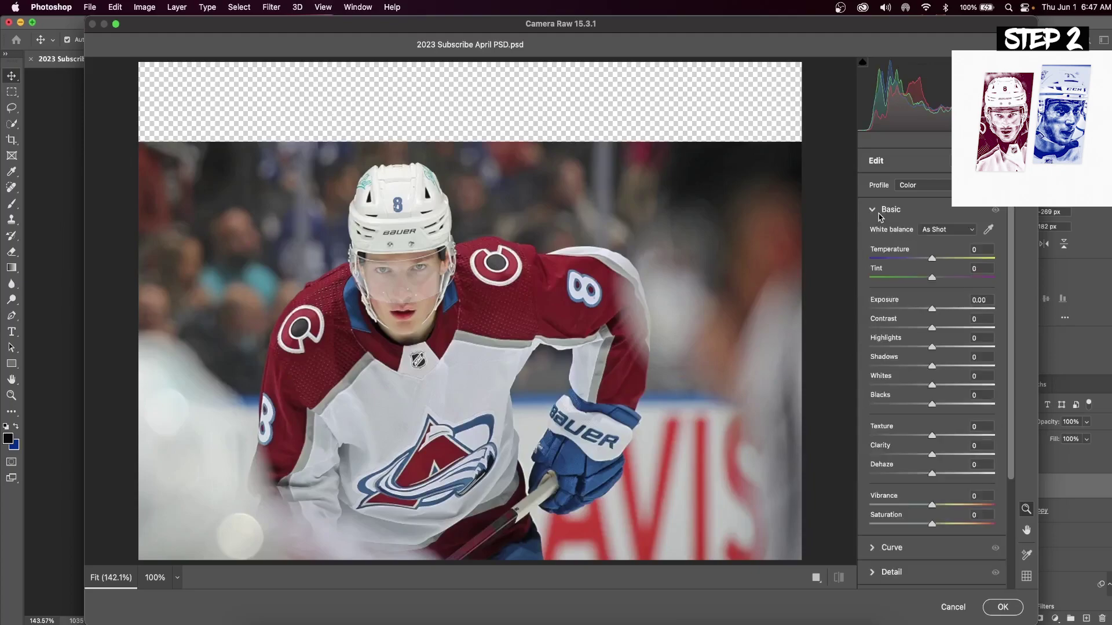
pyautogui.scroll(-2, 932, 392)
pyautogui.scroll(-2, 932, 392)
pyautogui.moveTo(932, 387); pyautogui.dragTo(997, 391)
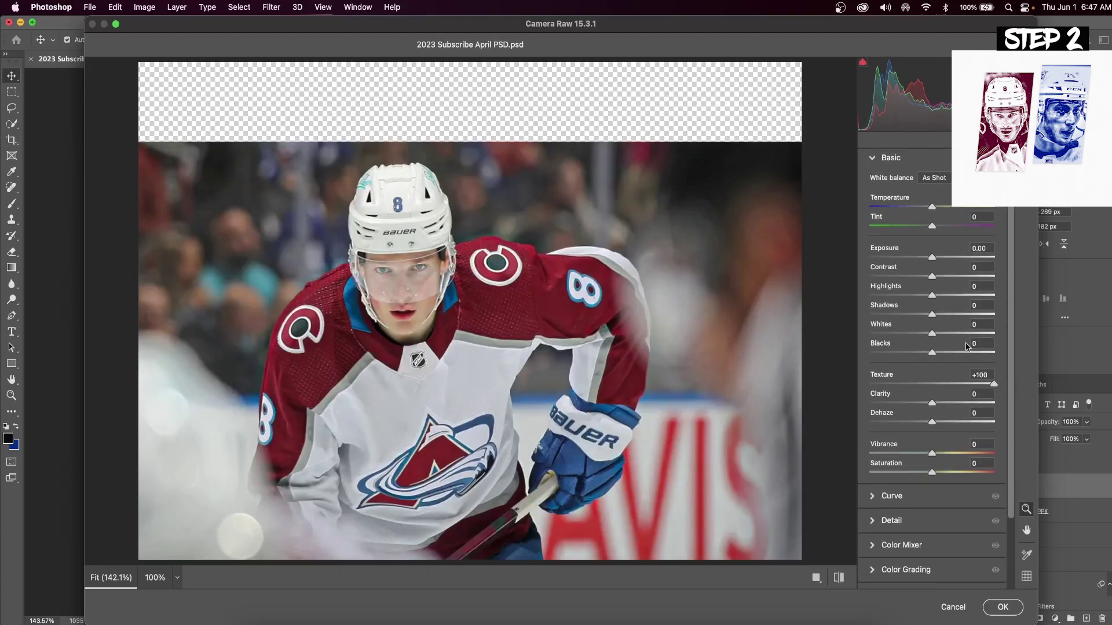
# Shape the parametric tone curve with Highlights +75, Lights +13, Darks -63 and Shadows +100.
pyautogui.click(886, 495)
pyautogui.moveTo(872, 403); pyautogui.dragTo(874, 379)
pyautogui.moveTo(932, 340); pyautogui.dragTo(932, 351)
pyautogui.moveTo(965, 310)
pyautogui.mouseDown()
pyautogui.moveTo(965, 295)
pyautogui.moveTo(965, 308)
pyautogui.mouseUp()
pyautogui.moveTo(993, 275); pyautogui.dragTo(995, 267)
pyautogui.moveTo(928, 356); pyautogui.dragTo(928, 357)
pyautogui.moveTo(899, 414); pyautogui.dragTo(889, 415)
pyautogui.moveTo(932, 414); pyautogui.dragTo(940, 415)
pyautogui.moveTo(945, 440)
pyautogui.mouseDown()
pyautogui.moveTo(977, 441)
pyautogui.moveTo(940, 460)
pyautogui.mouseUp()
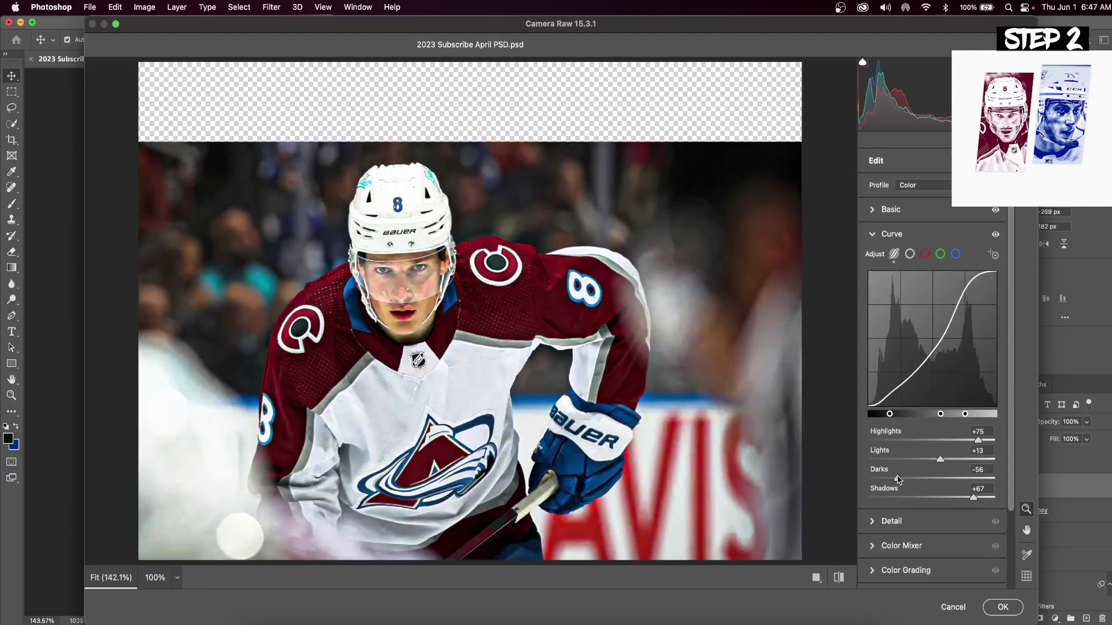
pyautogui.moveTo(898, 479); pyautogui.dragTo(892, 478)
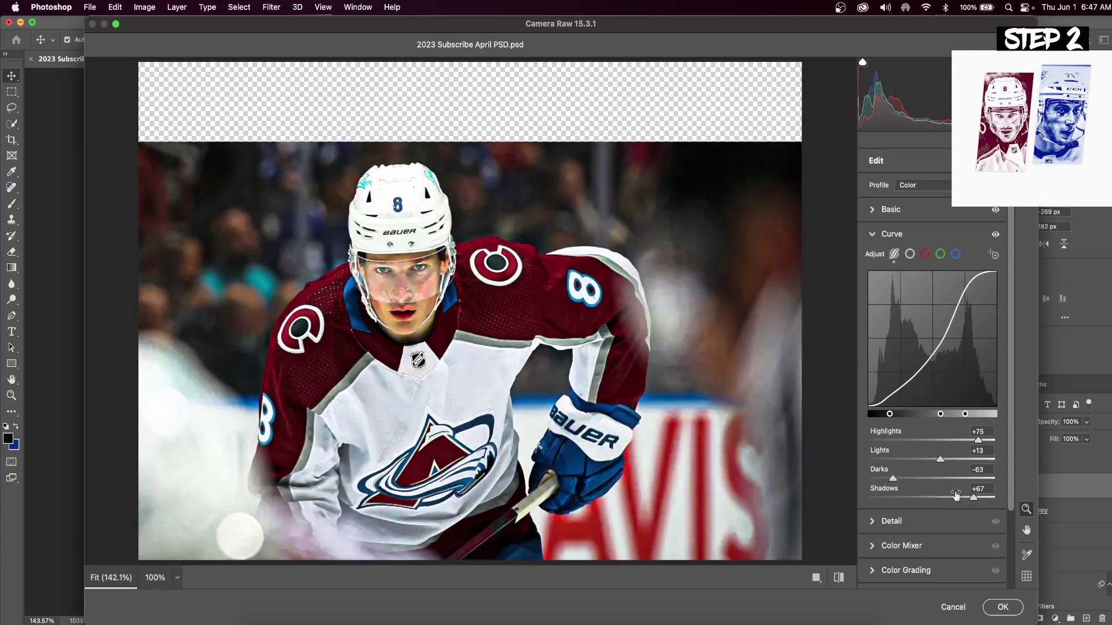
pyautogui.moveTo(975, 498); pyautogui.dragTo(997, 501)
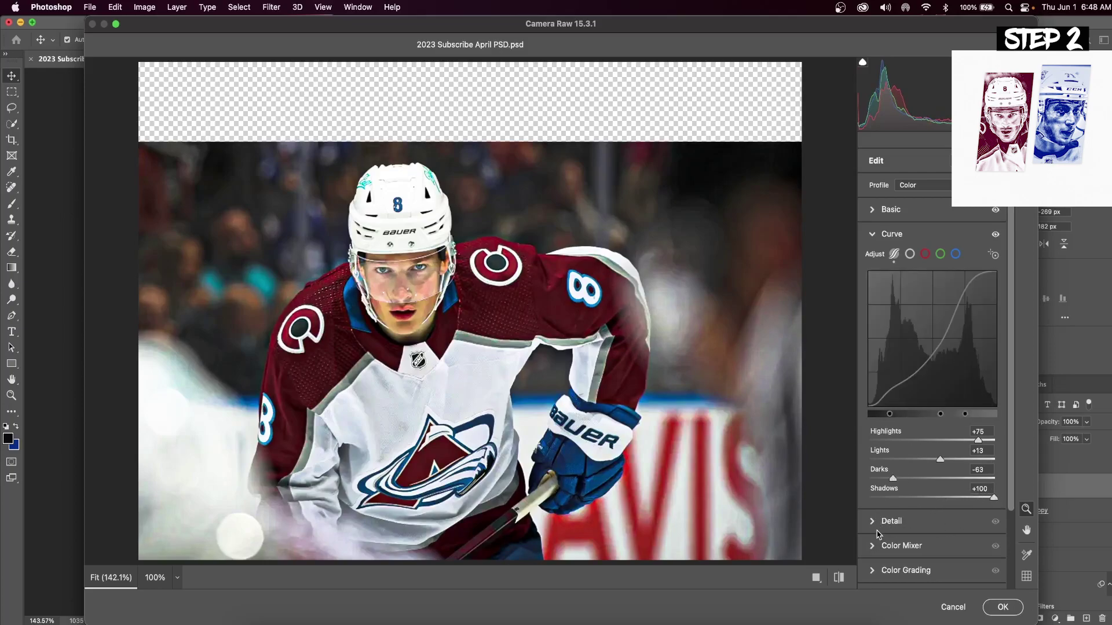
# Increase the sharpening of the PLAYER 1 photo and apply the Camera Raw filter.
pyautogui.click(876, 523)
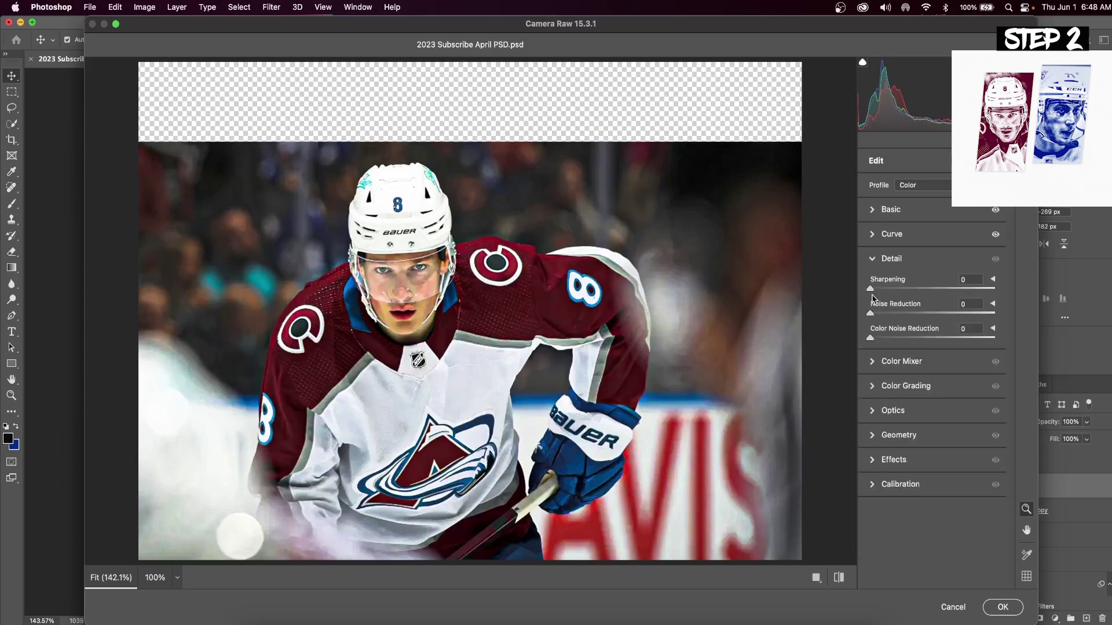
pyautogui.moveTo(872, 289); pyautogui.dragTo(920, 290)
pyautogui.click(1003, 608)
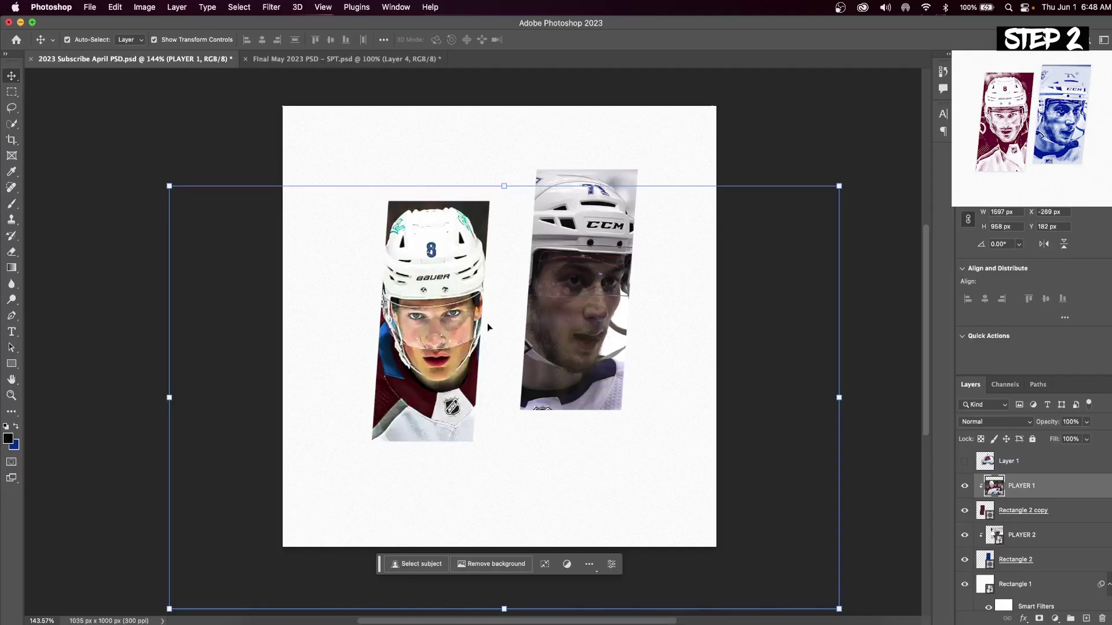
# Add a Gradient Map adjustment layer above the PLAYER 2 photo.
pyautogui.click(505, 340)
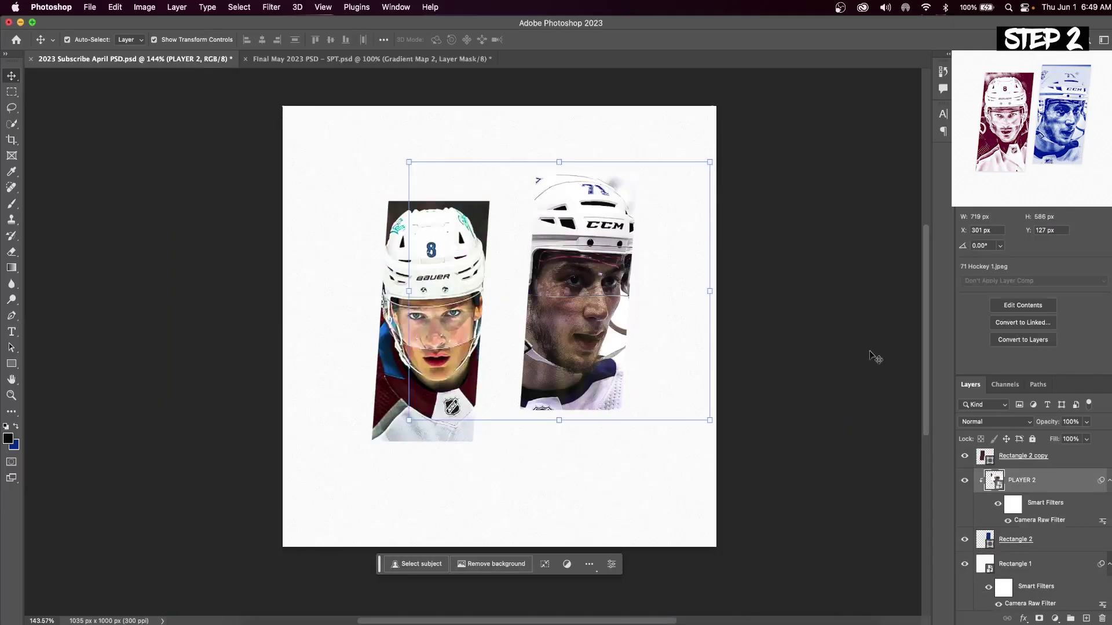
pyautogui.scroll(-1, 1065, 509)
pyautogui.click(1055, 618)
pyautogui.scroll(-3, 1078, 607)
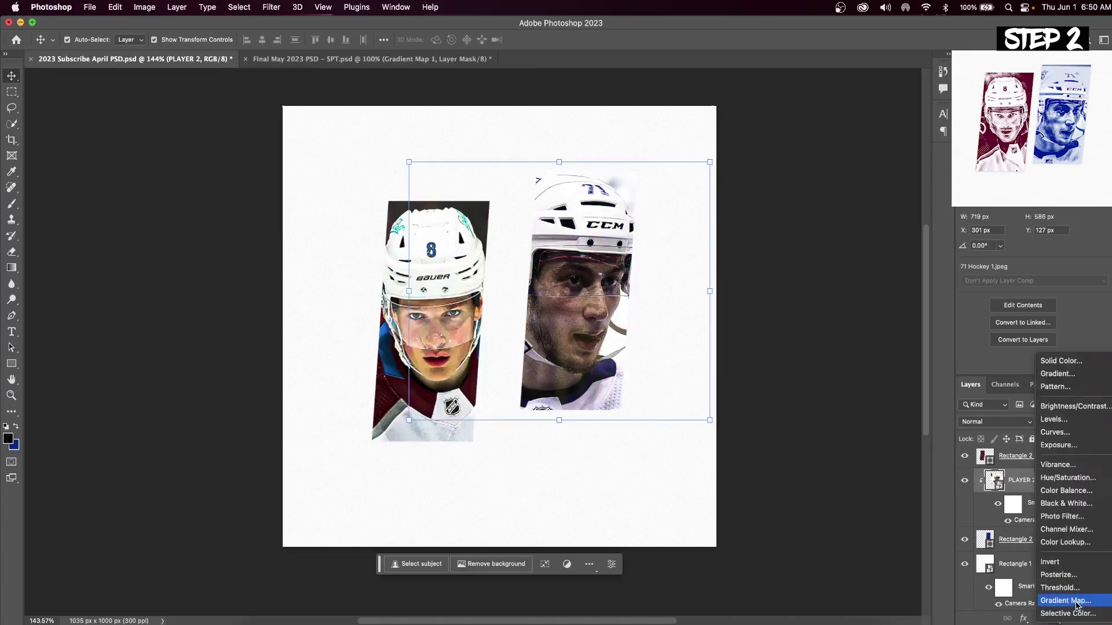
pyautogui.click(1077, 603)
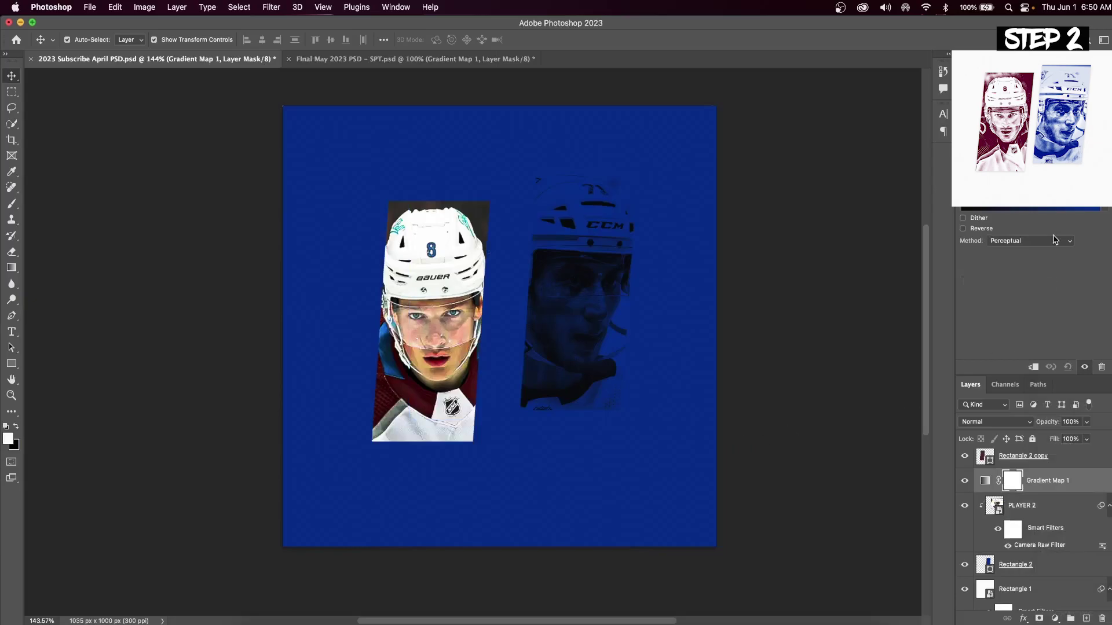
# Edit the gradient map and set its first colour stop to the blue #0329a2.
pyautogui.click(1036, 207)
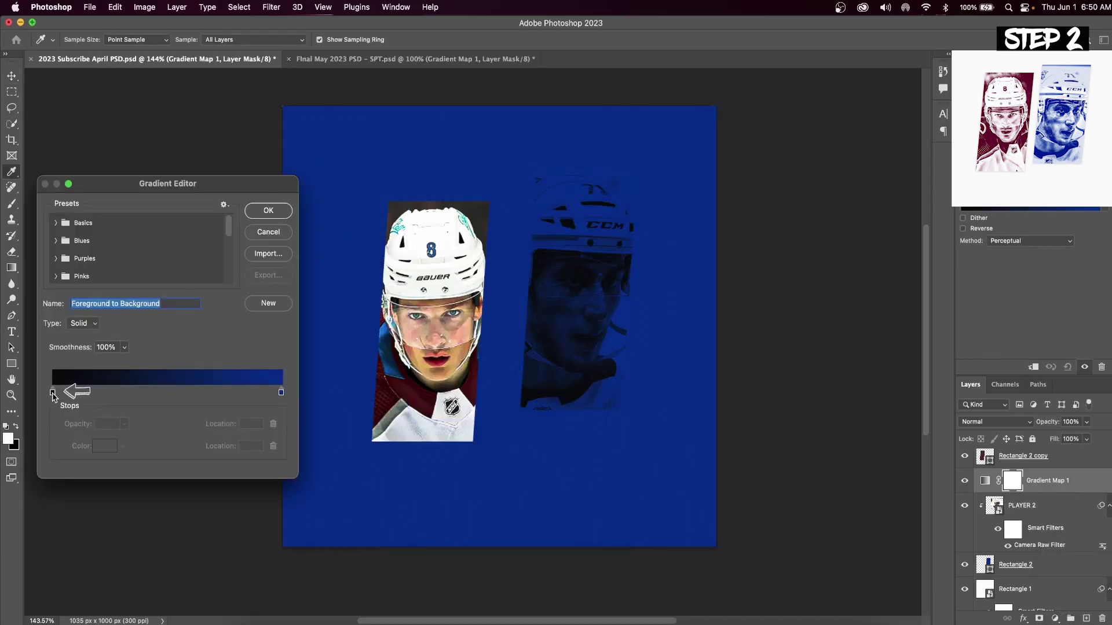
pyautogui.click(52, 394)
pyautogui.click(98, 447)
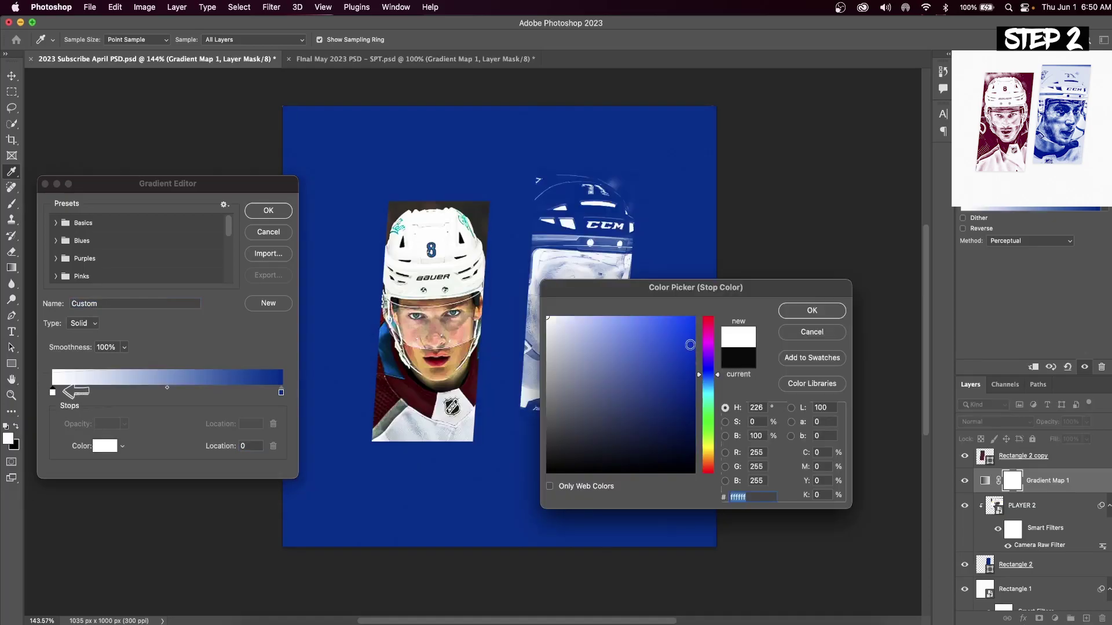
pyautogui.click(689, 371)
pyautogui.click(690, 381)
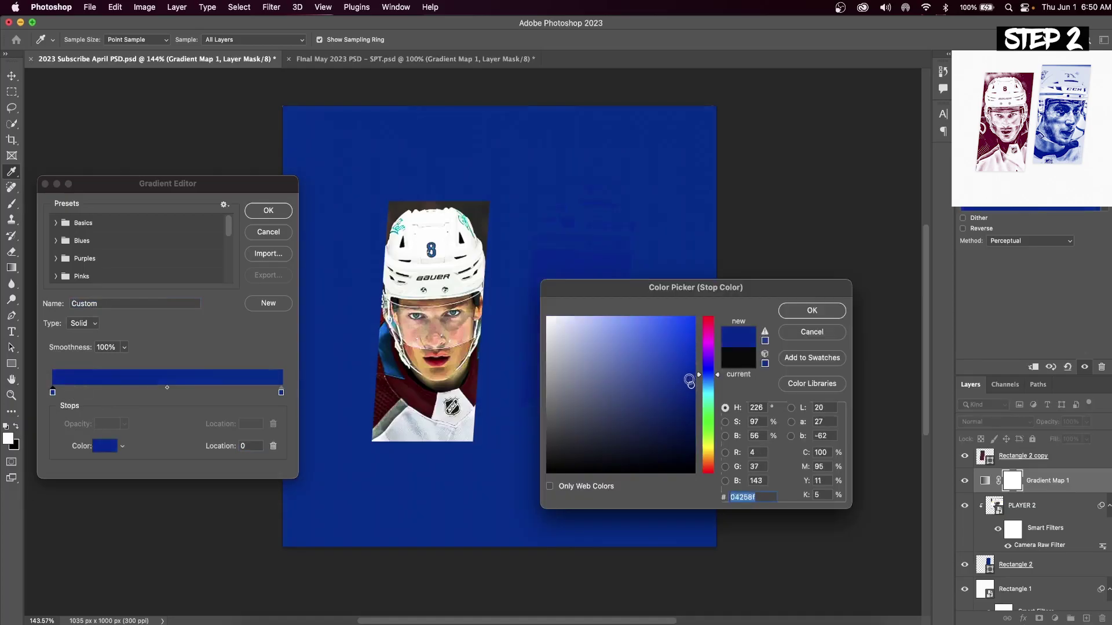
pyautogui.click(692, 374)
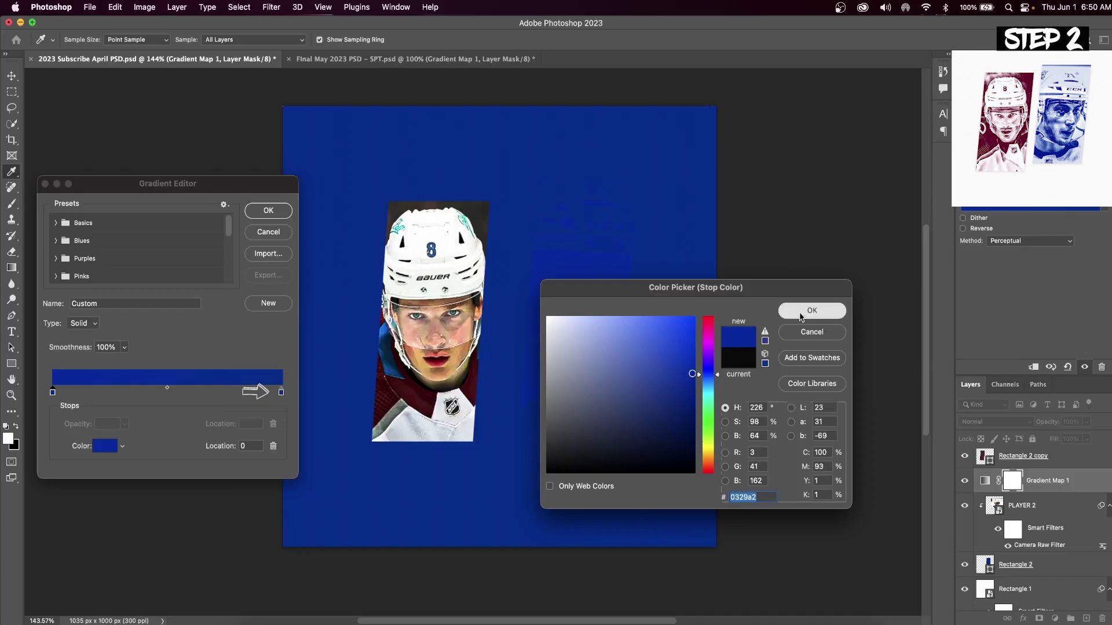
pyautogui.click(811, 311)
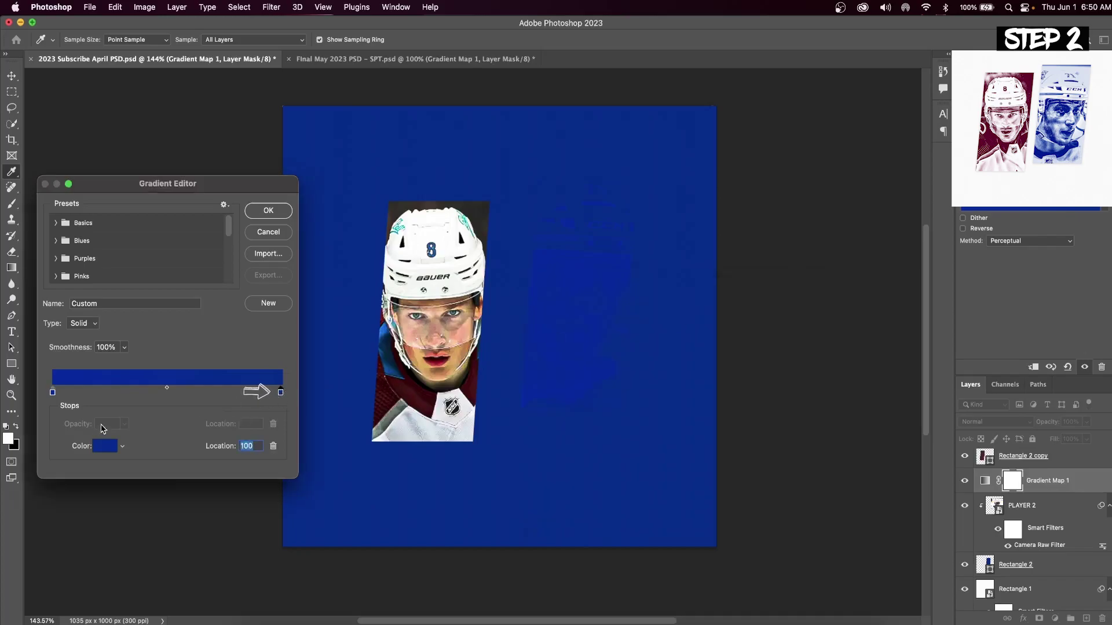
# Set the gradient's end colour stop to white.
pyautogui.click(105, 446)
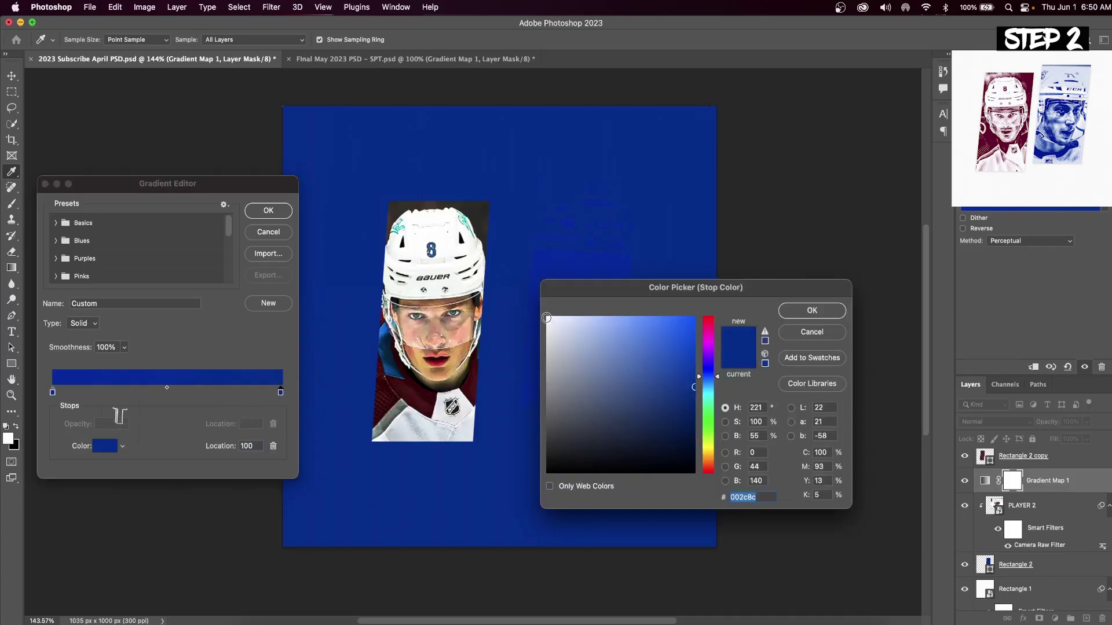
pyautogui.click(546, 318)
pyautogui.click(798, 315)
# Add a third stop coloured blue #0236a6 to the PLAYER 2 gradient map, position it at location 17, and apply the gradient.
pyautogui.moveTo(167, 387); pyautogui.dragTo(132, 388)
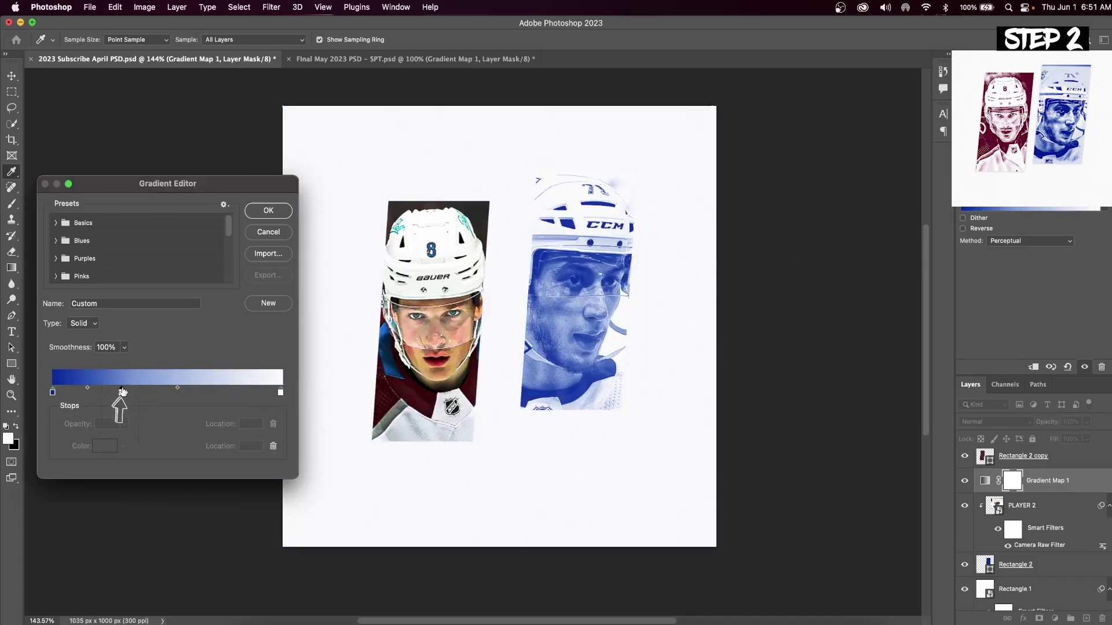
pyautogui.click(121, 393)
pyautogui.click(105, 446)
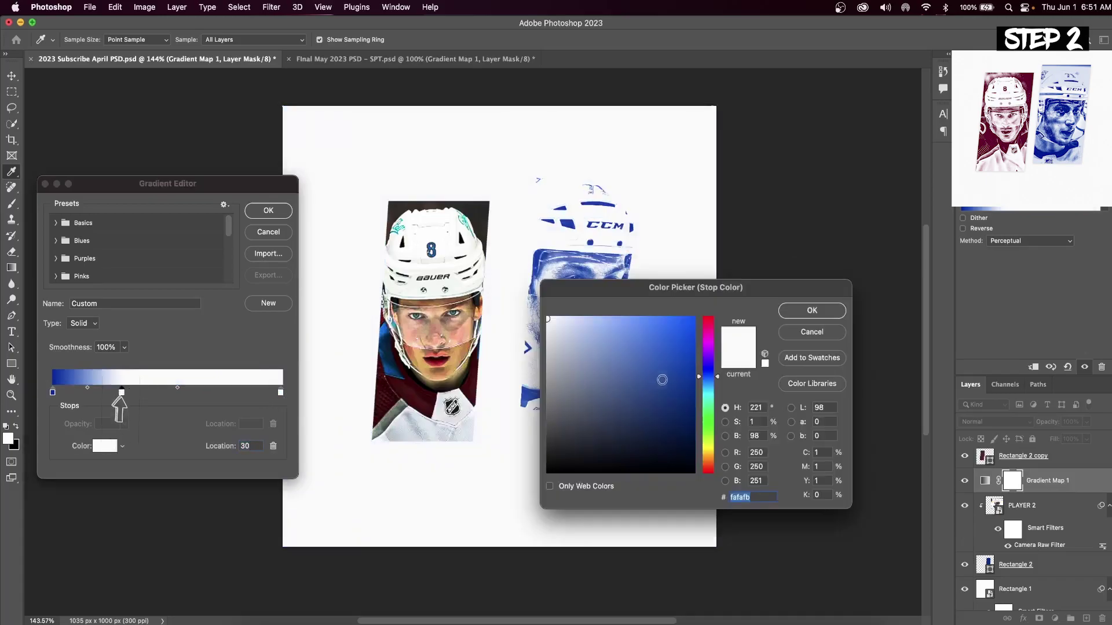
pyautogui.click(689, 379)
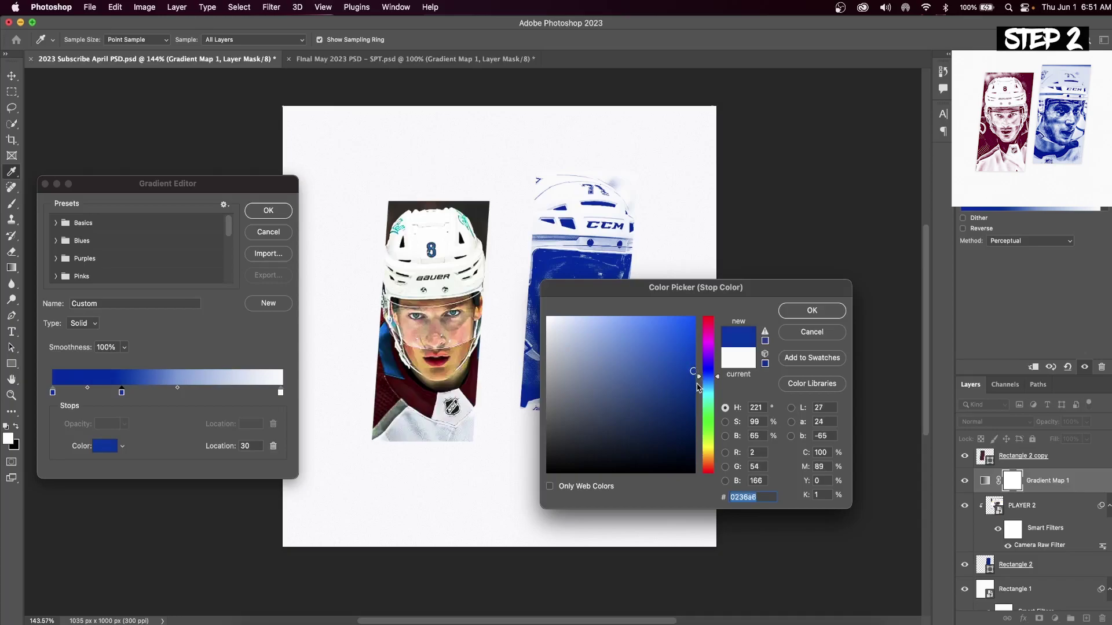
pyautogui.click(808, 315)
pyautogui.moveTo(121, 393); pyautogui.dragTo(92, 393)
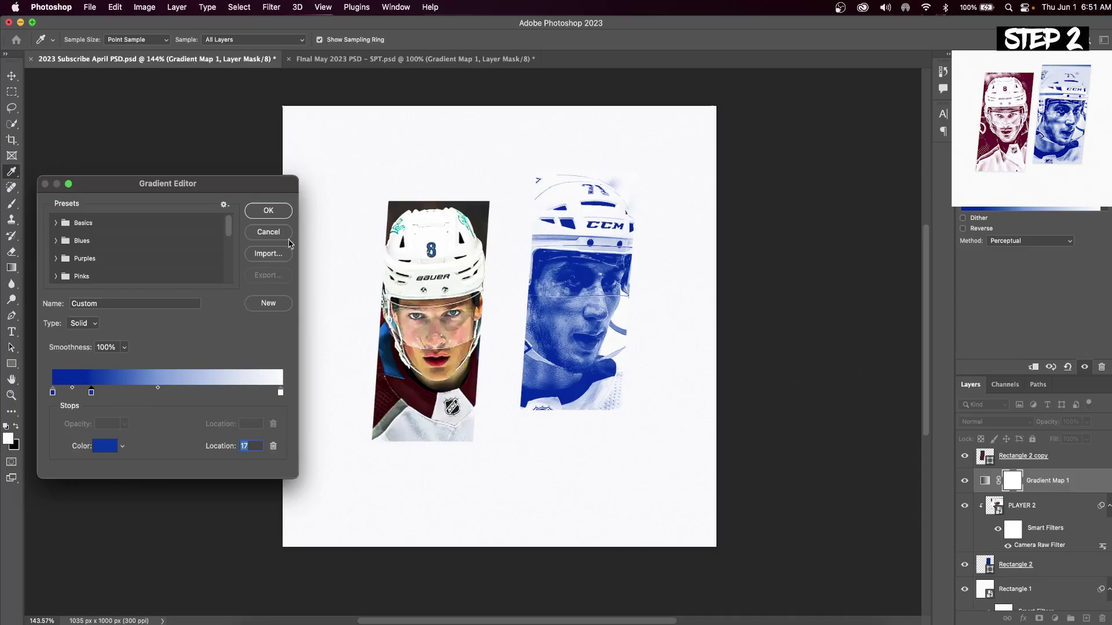
pyautogui.click(268, 211)
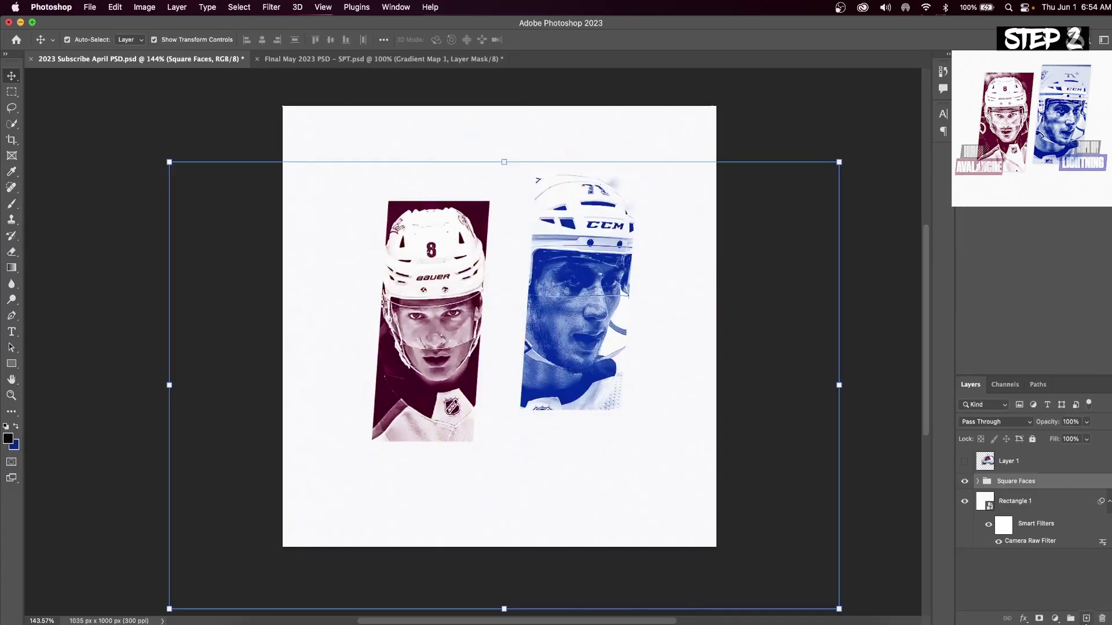
# Draw a rectangle about 185 by 67 px on a new layer over the lower-left corner of the PLAYER 1 panel.
pyautogui.click(1085, 619)
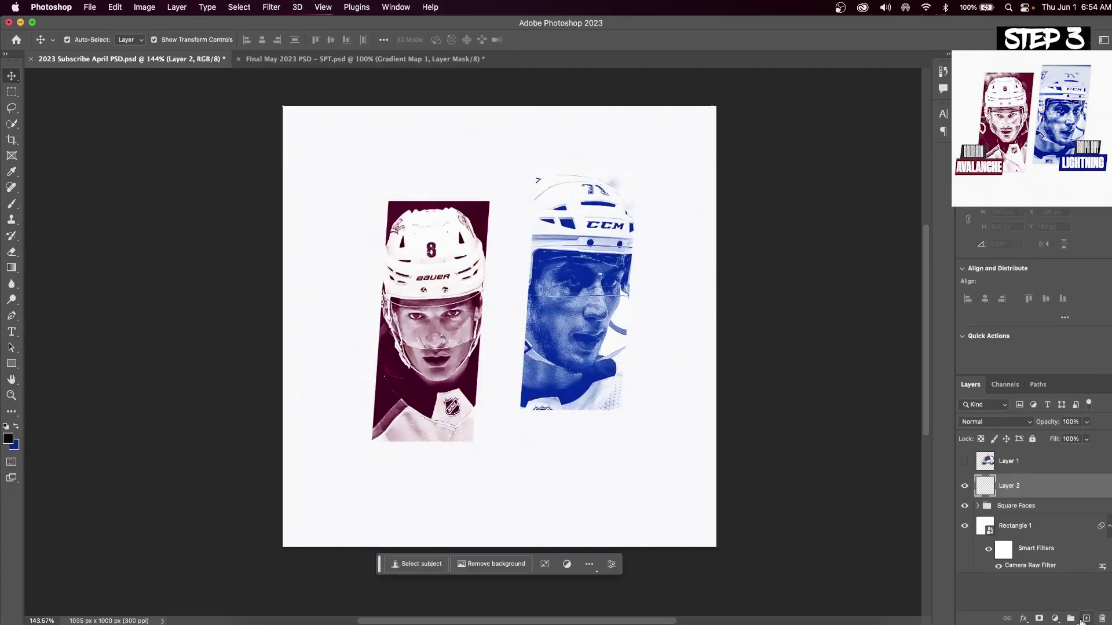
pyautogui.click(12, 366)
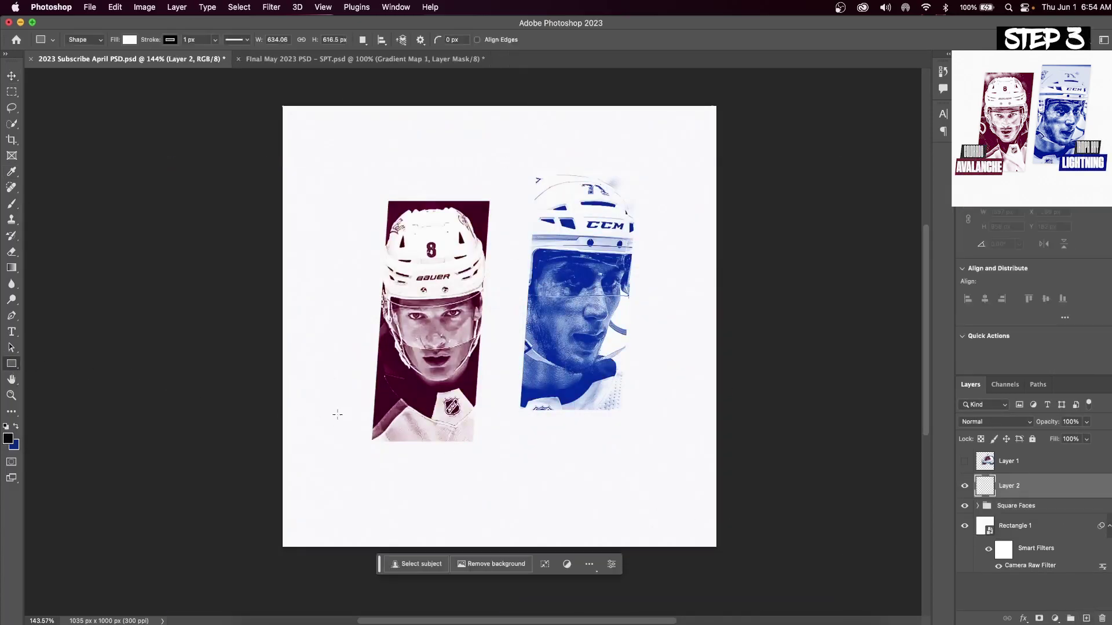
pyautogui.moveTo(323, 411); pyautogui.dragTo(401, 441)
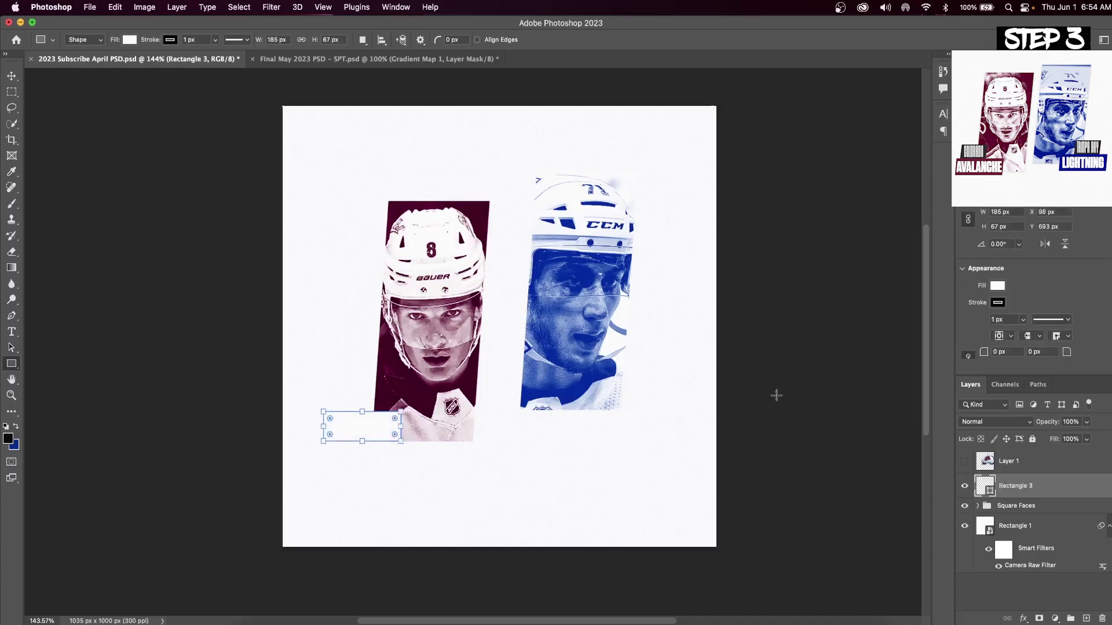
# Set the new rectangle's fill to the grey #797878.
pyautogui.click(129, 39)
pyautogui.click(201, 63)
pyautogui.click(552, 398)
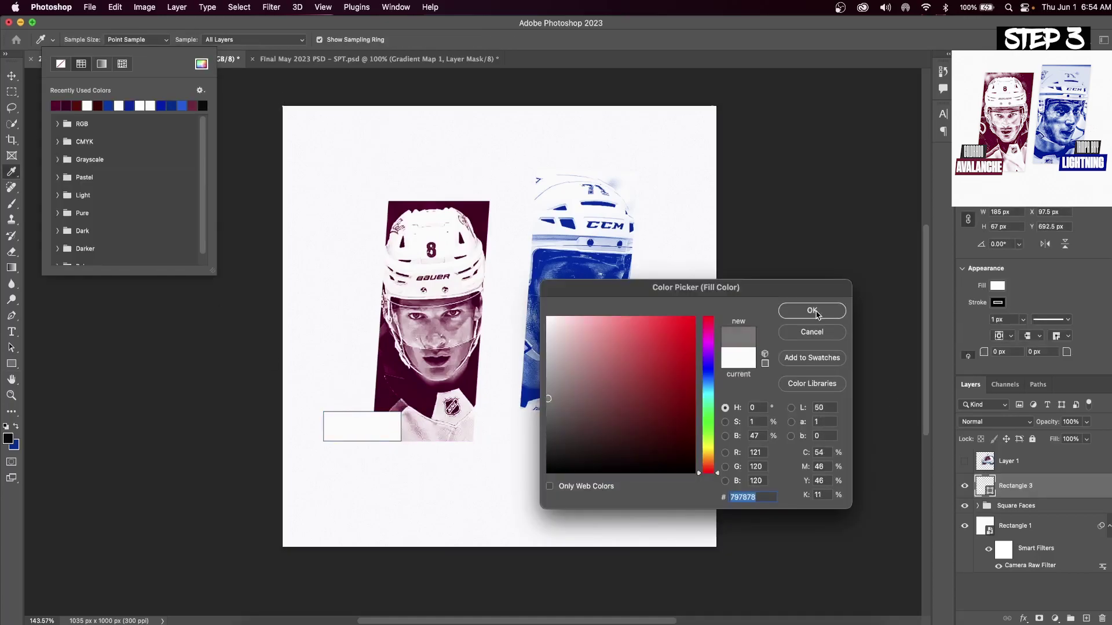
pyautogui.click(812, 311)
pyautogui.press('Return')
# Distort the grey rectangle into a right-leaning parallelogram about 198 px wide and 67 px high.
pyautogui.click(12, 76)
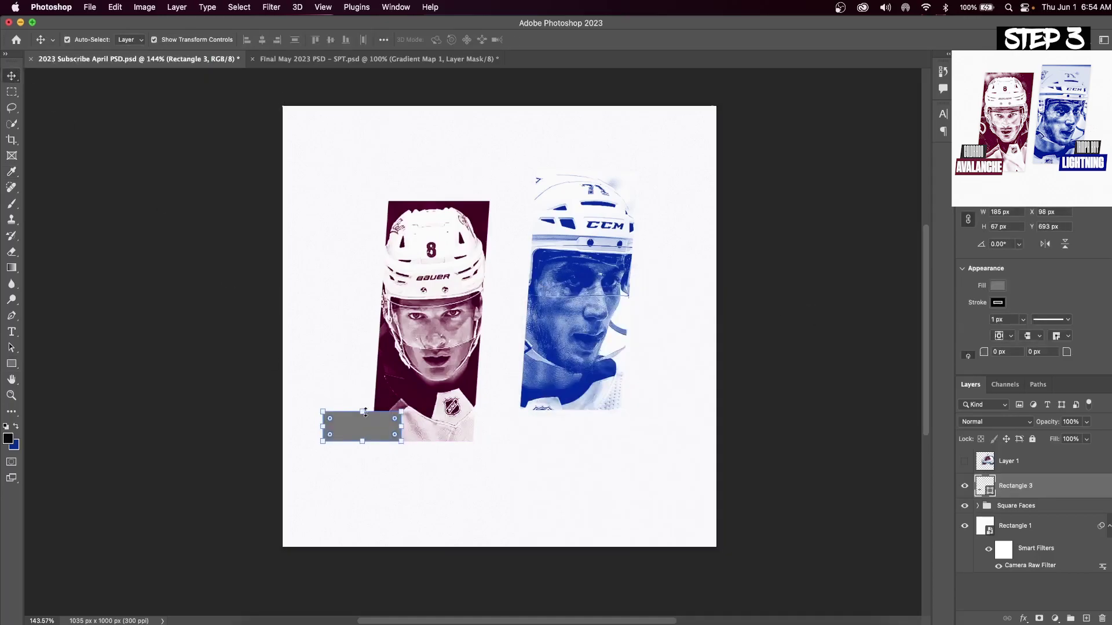
pyautogui.click(402, 412)
pyautogui.rightClick(367, 424)
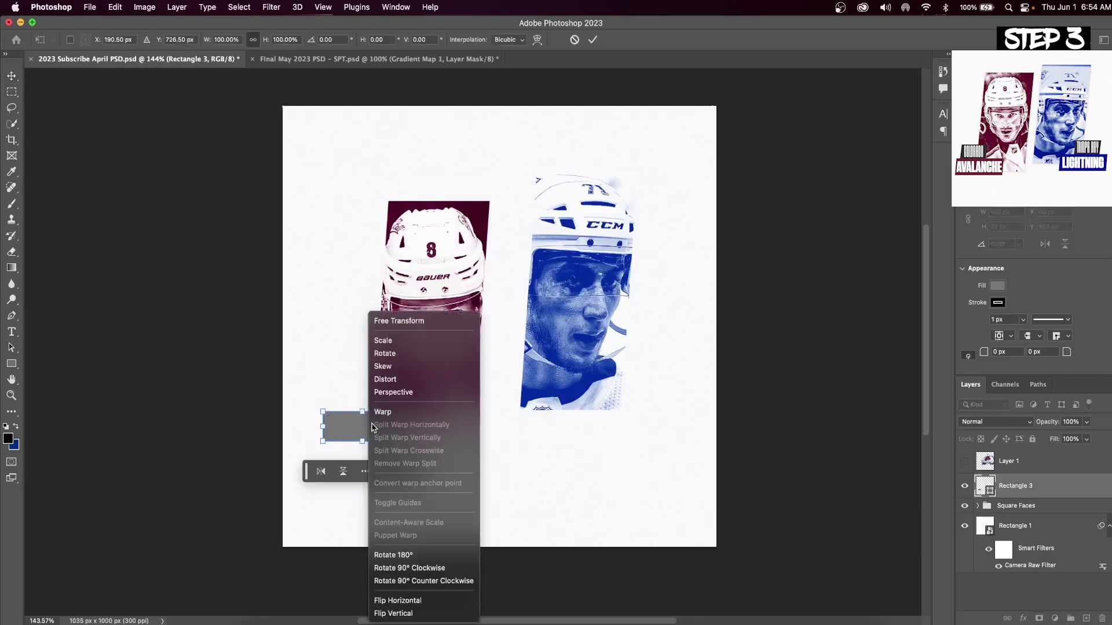
pyautogui.click(394, 381)
pyautogui.moveTo(365, 412); pyautogui.dragTo(365, 420)
pyautogui.click(592, 39)
pyautogui.press('super+t')
pyautogui.click(591, 40)
pyautogui.press('super+t')
pyautogui.press('Return')
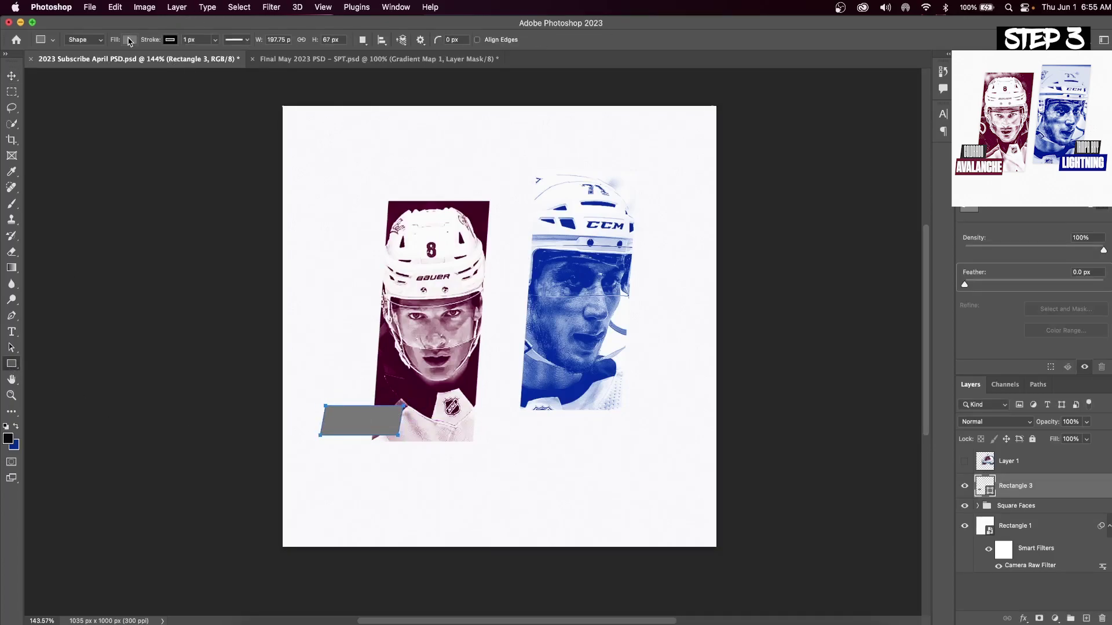
# Change the slanted bar's fill to a dark grey and remove its stroke.
pyautogui.click(128, 40)
pyautogui.click(200, 64)
pyautogui.click(547, 433)
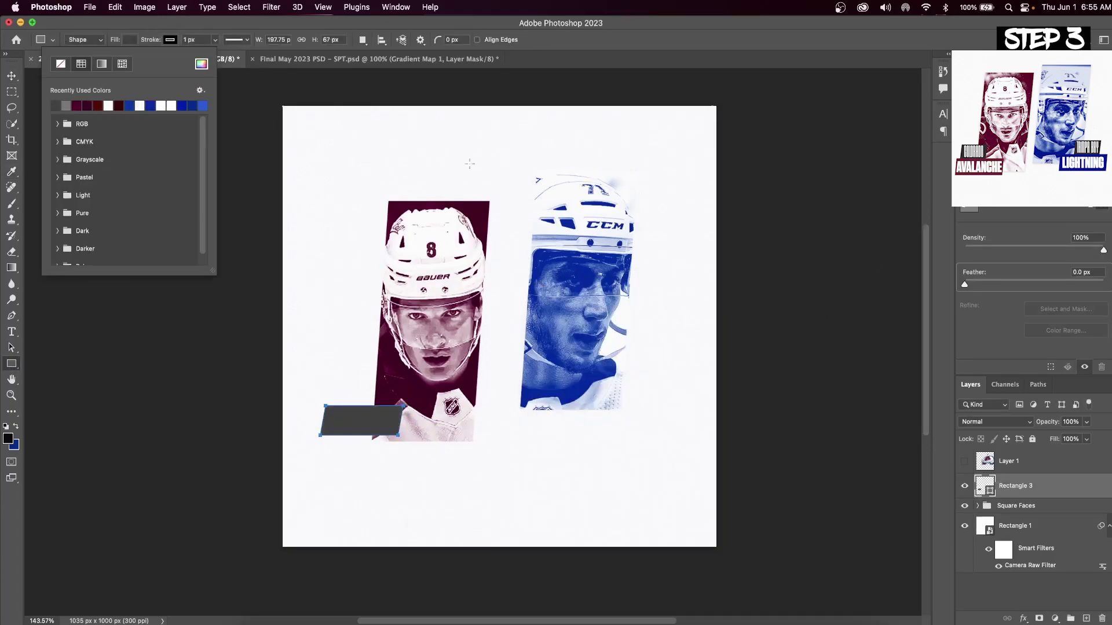
pyautogui.click(831, 309)
pyautogui.click(169, 40)
pyautogui.click(170, 40)
# Duplicate the dark grey bar and place the copy over the lower-right corner of the PLAYER 2 portrait.
pyautogui.rightClick(1050, 480)
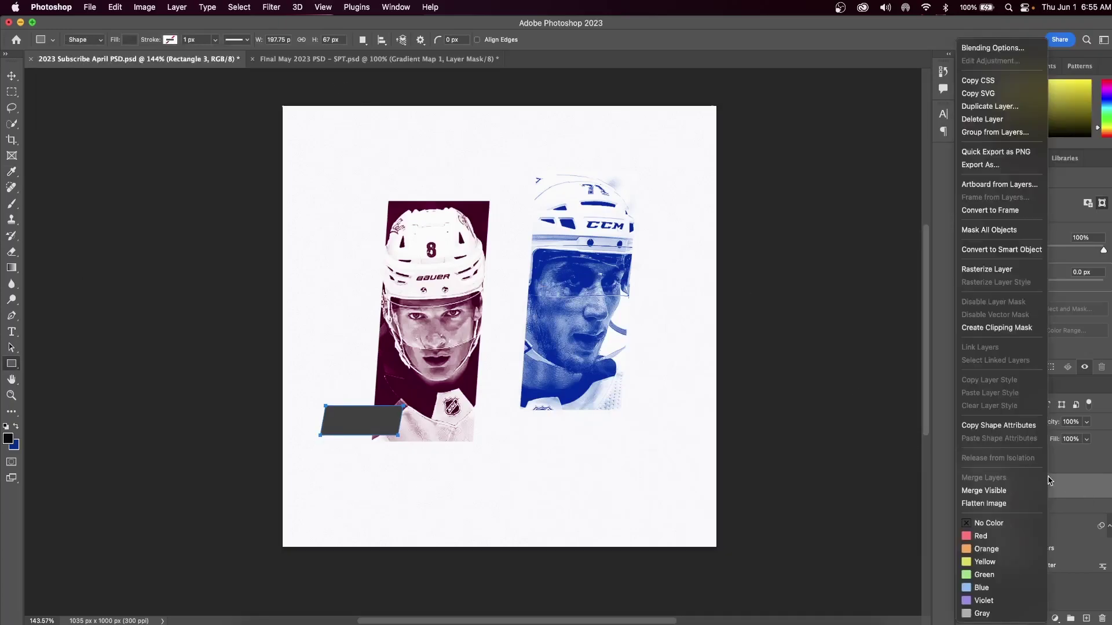
pyautogui.click(990, 106)
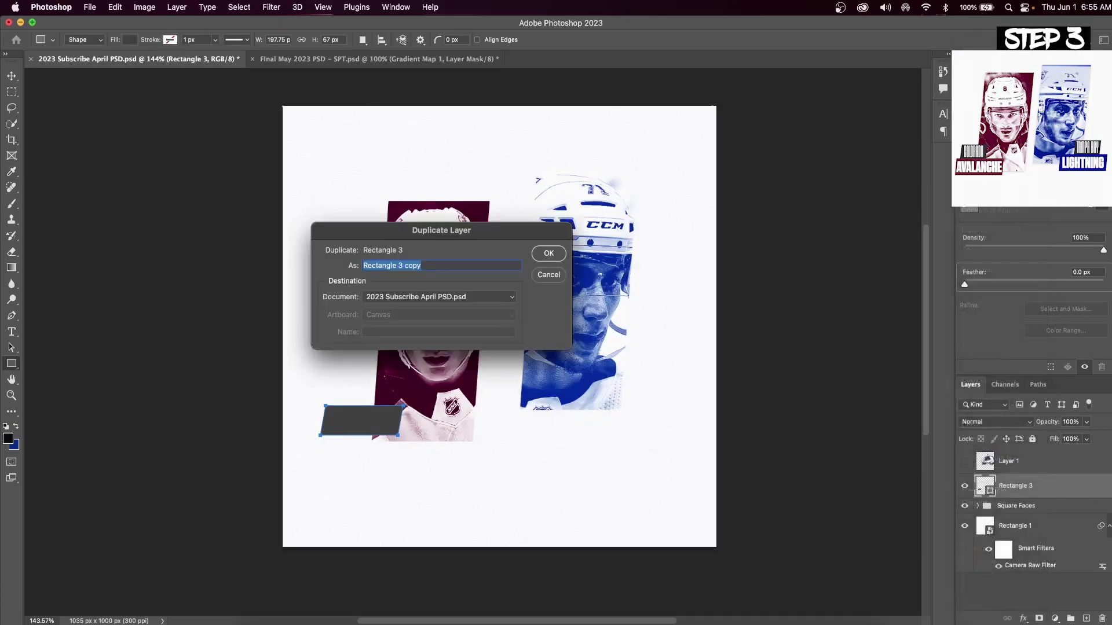
pyautogui.click(548, 253)
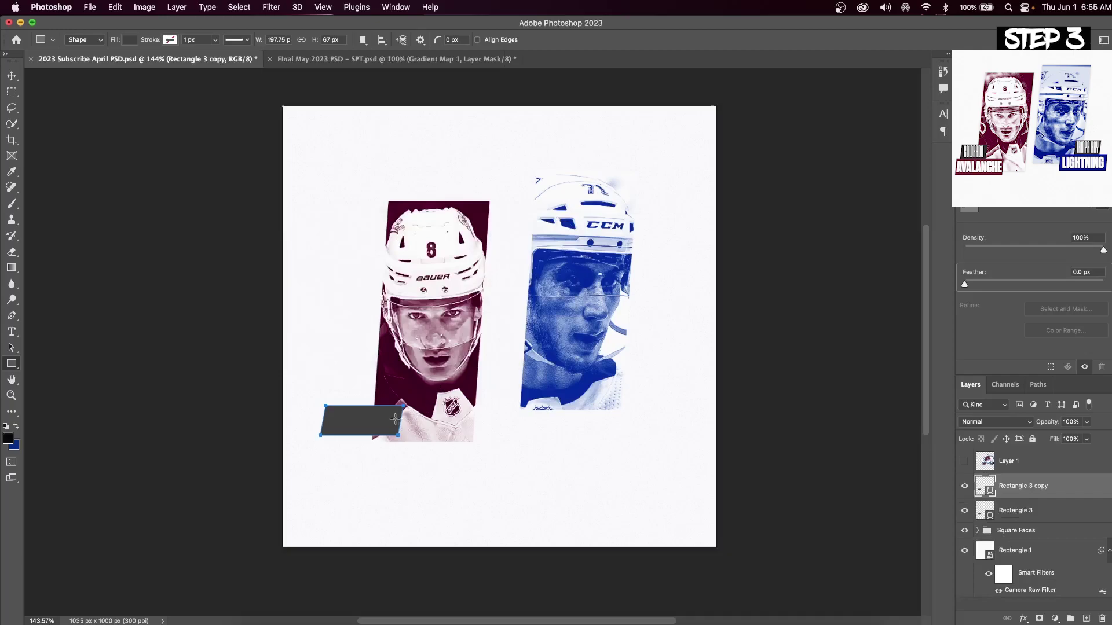
pyautogui.click(12, 75)
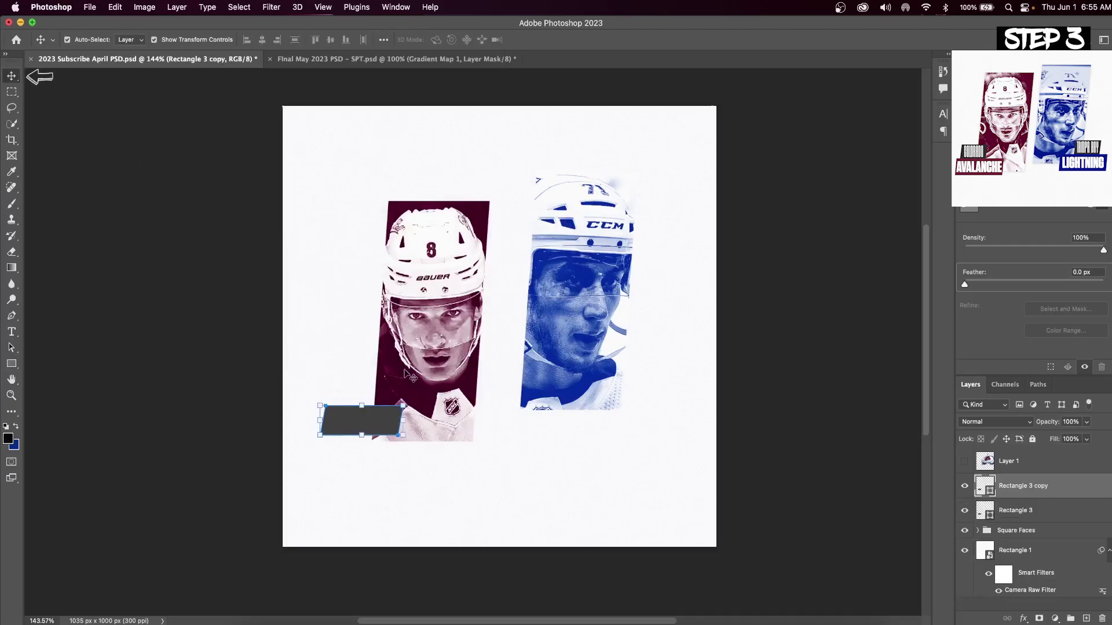
pyautogui.click(404, 400)
pyautogui.moveTo(367, 418); pyautogui.dragTo(650, 379)
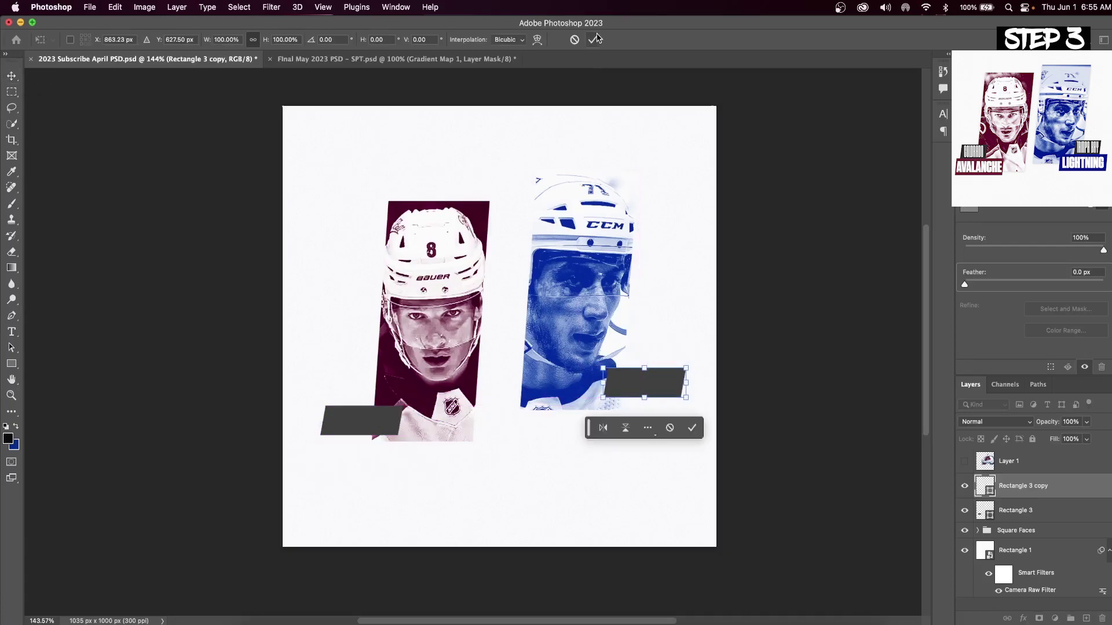
pyautogui.click(592, 40)
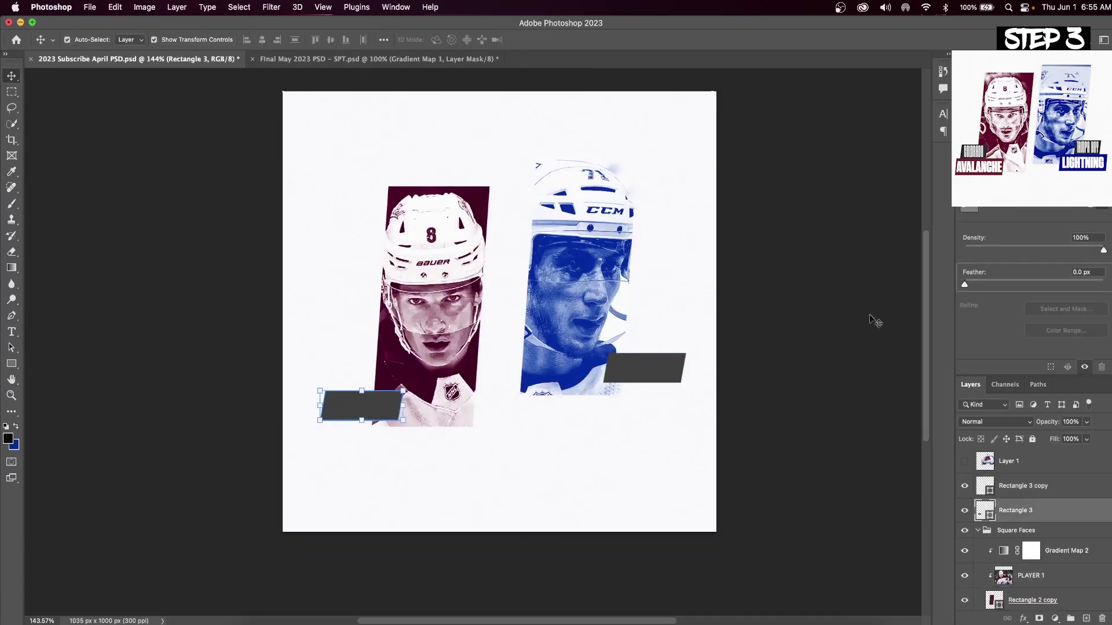
# Duplicate Rectangle 3, enlarge the copy to about 272 by 92 px, and place it directly below the small PLAYER 1 bar.
pyautogui.rightClick(1052, 517)
pyautogui.click(992, 106)
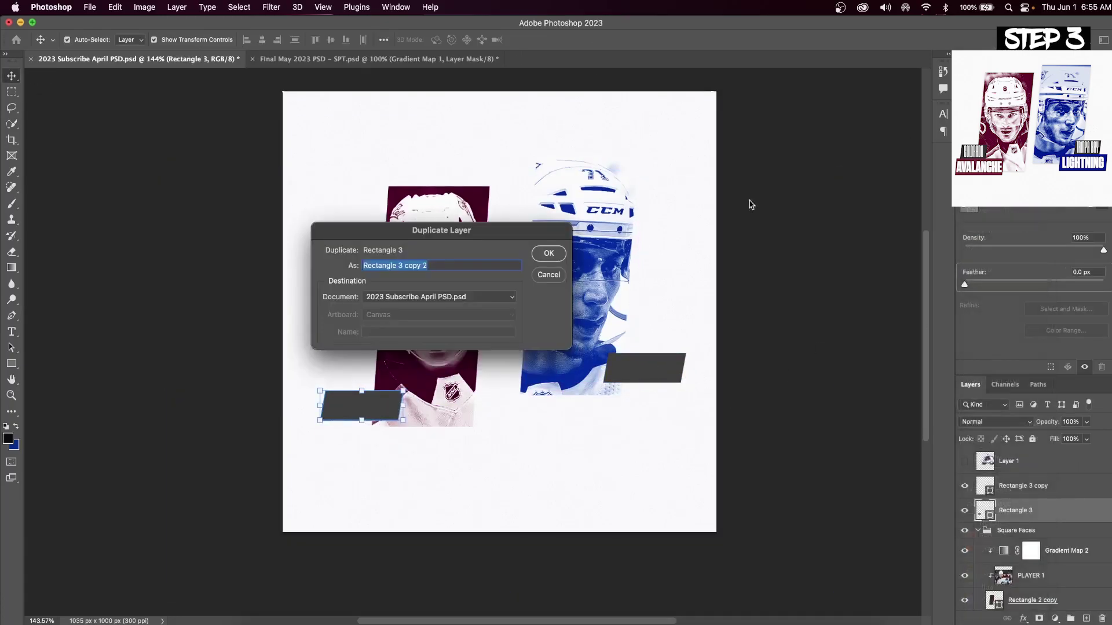
pyautogui.click(541, 252)
pyautogui.scroll(1, 481, 331)
pyautogui.moveTo(403, 405); pyautogui.dragTo(449, 389)
pyautogui.moveTo(406, 419); pyautogui.dragTo(383, 469)
# Duplicate the larger bar and position the copy directly below the small dark bar at PLAYER 2.
pyautogui.moveTo(426, 437); pyautogui.dragTo(673, 428)
pyautogui.click(348, 321)
pyautogui.rightClick(1067, 480)
pyautogui.click(1008, 106)
pyautogui.click(547, 253)
pyautogui.press('super+t')
pyautogui.press('Return')
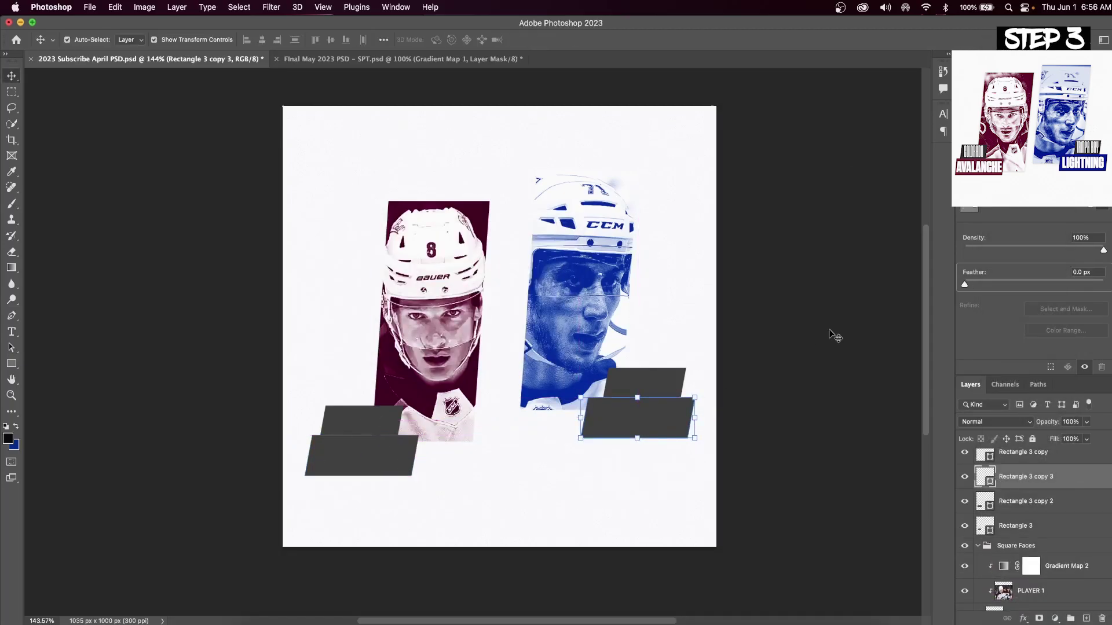
# Fill the larger bar below PLAYER 1 with the burgundy of the Avalanche logo.
pyautogui.click(371, 459)
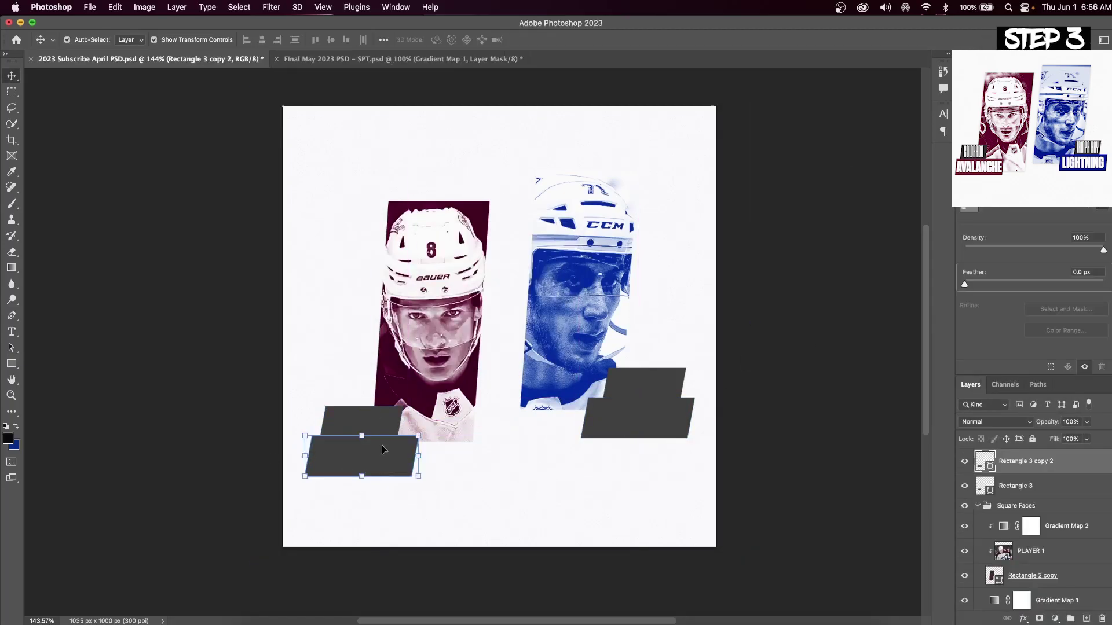
pyautogui.click(12, 364)
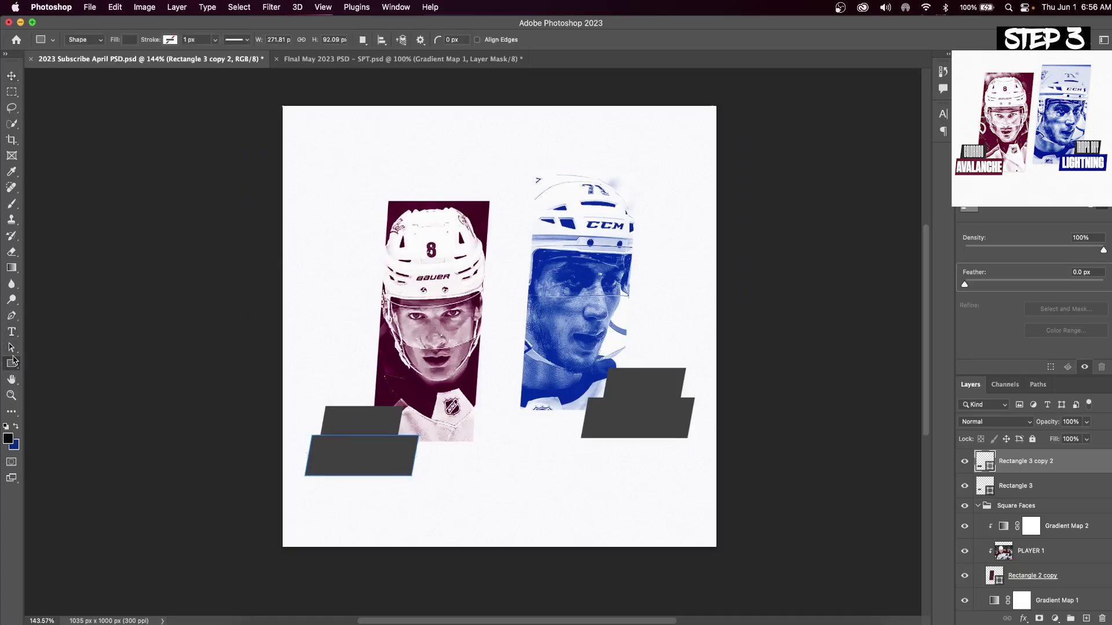
pyautogui.click(128, 41)
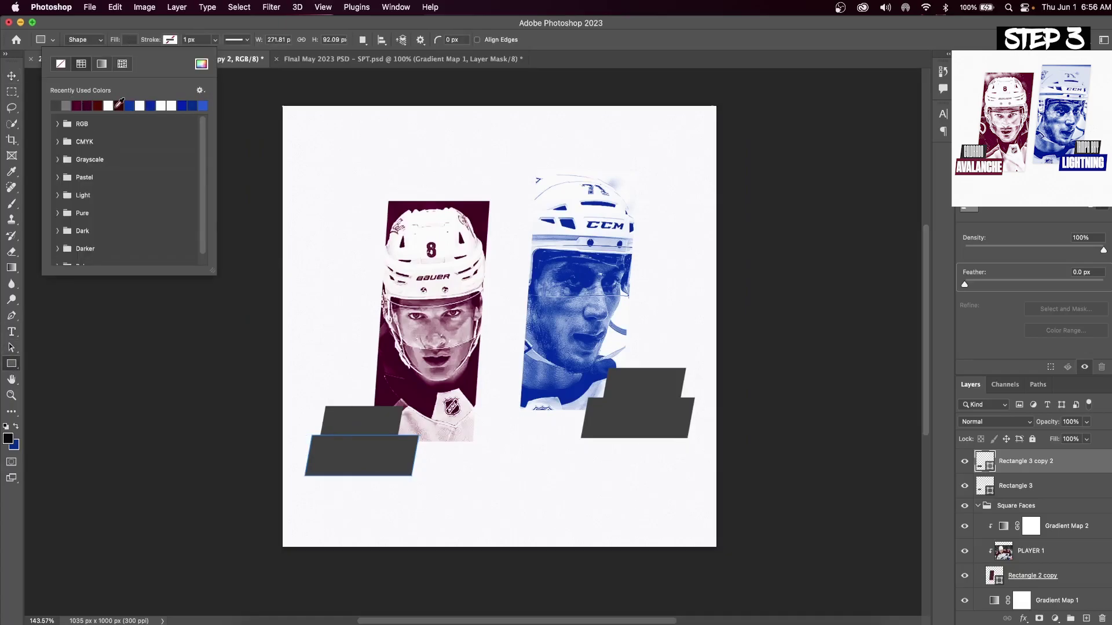
pyautogui.click(118, 105)
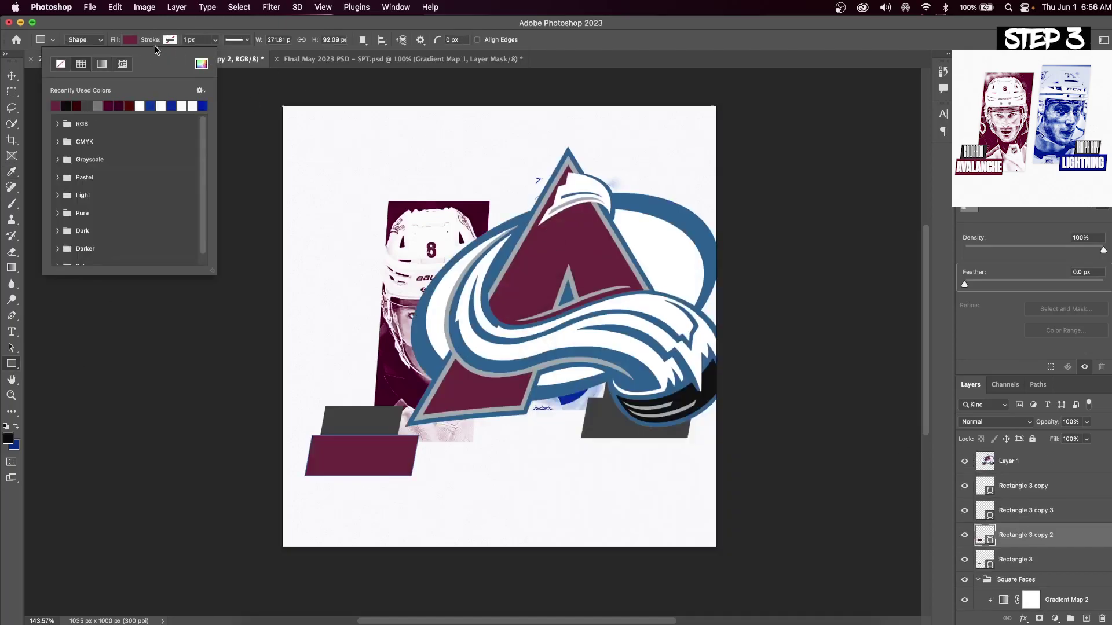
pyautogui.click(137, 42)
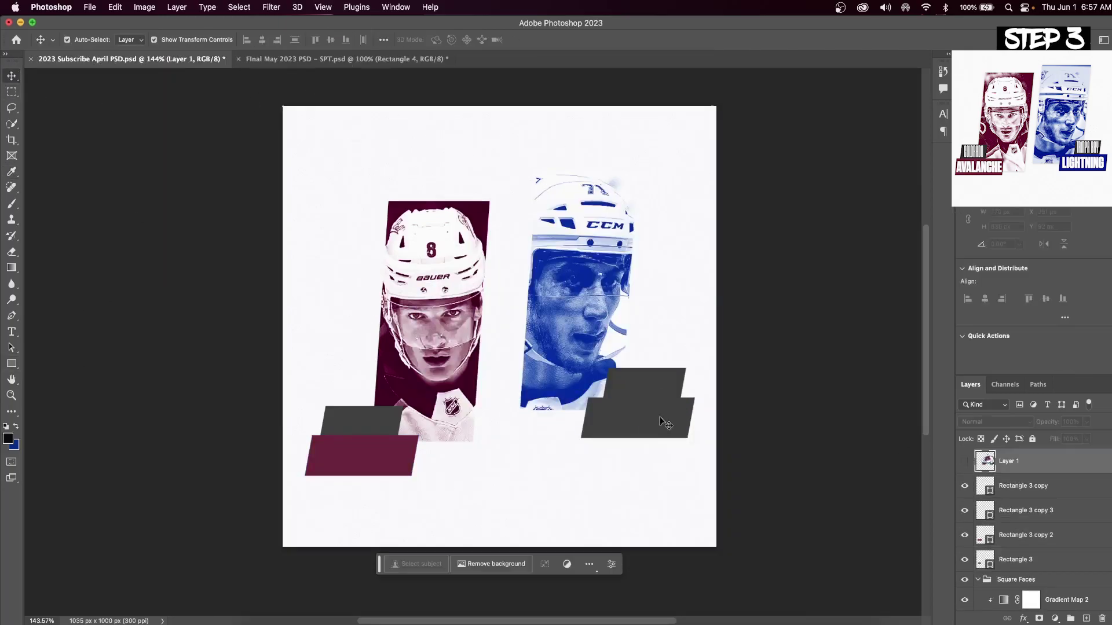
# Fill the larger bar below PLAYER 2 with the Lightning's royal blue and deselect it.
pyautogui.click(128, 40)
pyautogui.click(238, 58)
pyautogui.click(811, 309)
pyautogui.click(133, 40)
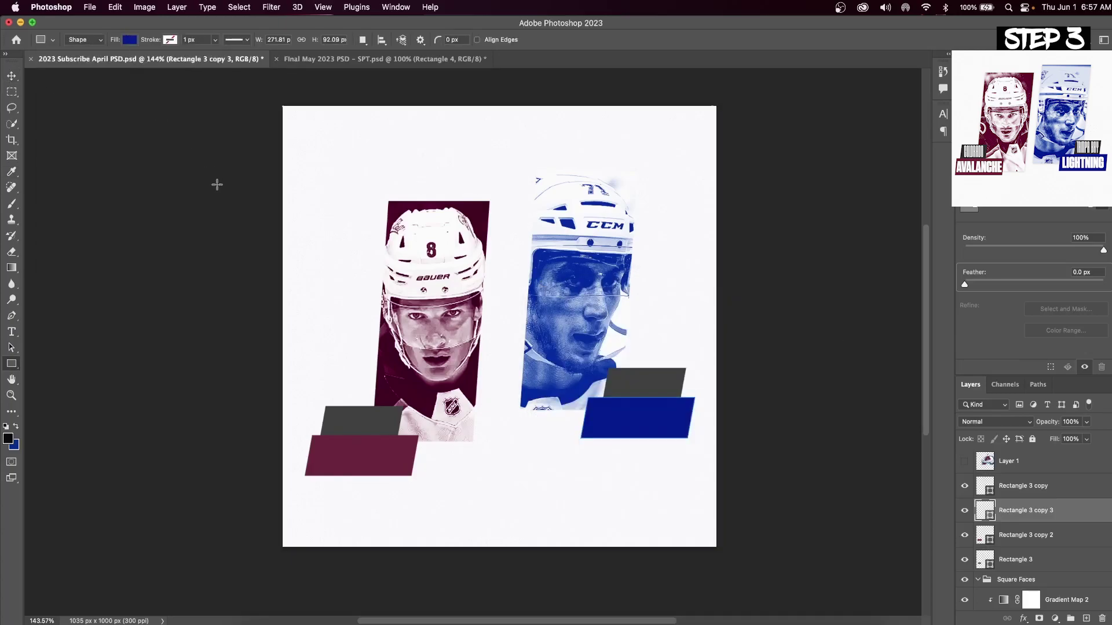
pyautogui.click(10, 76)
pyautogui.click(200, 218)
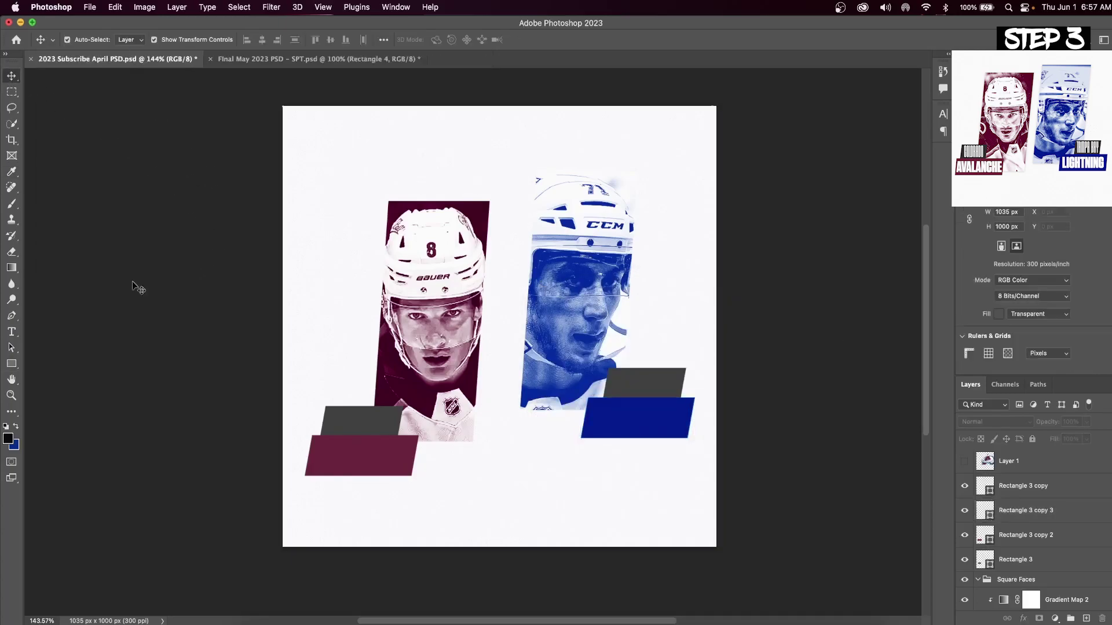
# Add the text "COLORADO" in white Tungsten Narrow Black at 68 pt near the bottom of the canvas.
pyautogui.click(11, 332)
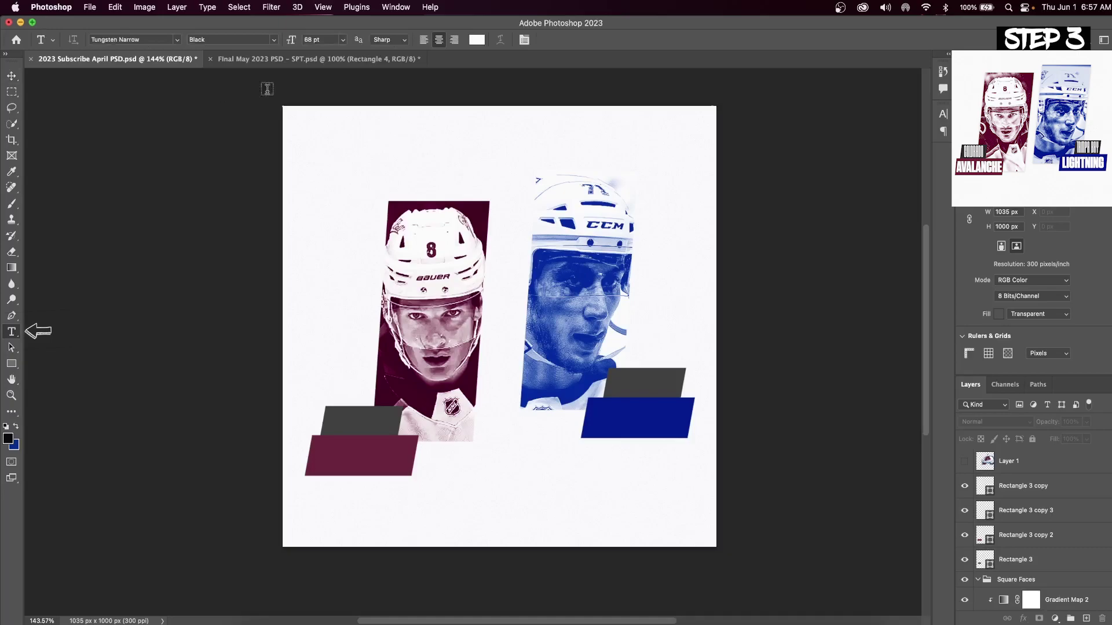
pyautogui.click(470, 502)
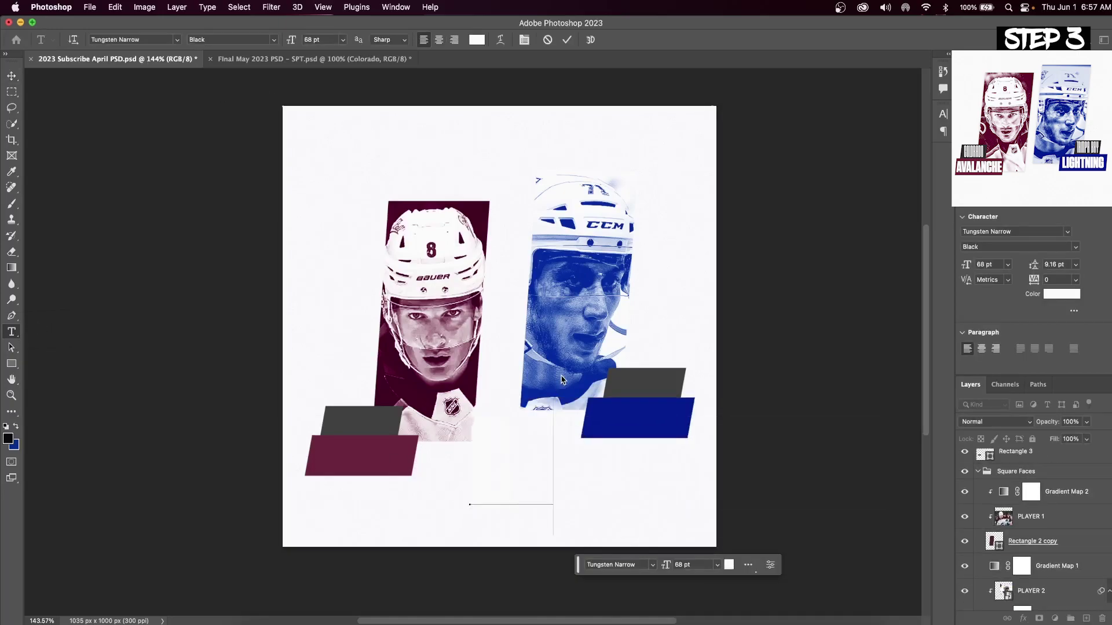
pyautogui.write('COLORADO')
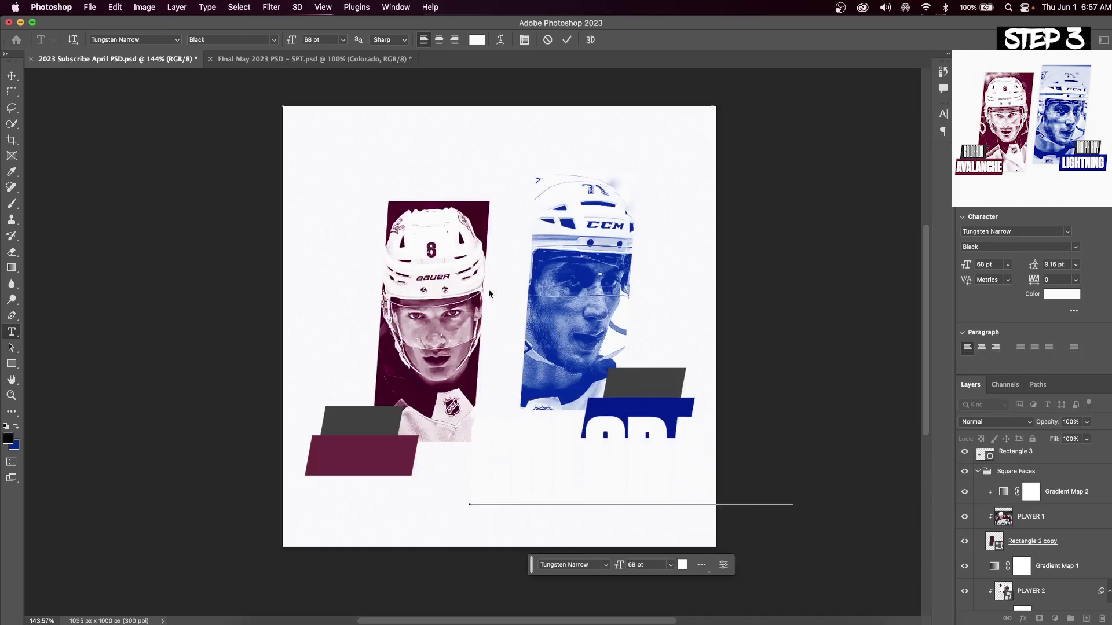
# Scale the COLORADO text down to 15.26 pt and place it on the dark grey bar at PLAYER 1.
pyautogui.click(11, 75)
pyautogui.moveTo(793, 398); pyautogui.dragTo(401, 393)
pyautogui.moveTo(412, 445); pyautogui.dragTo(384, 425)
pyautogui.press('Return')
pyautogui.press('super+t')
pyautogui.click(588, 39)
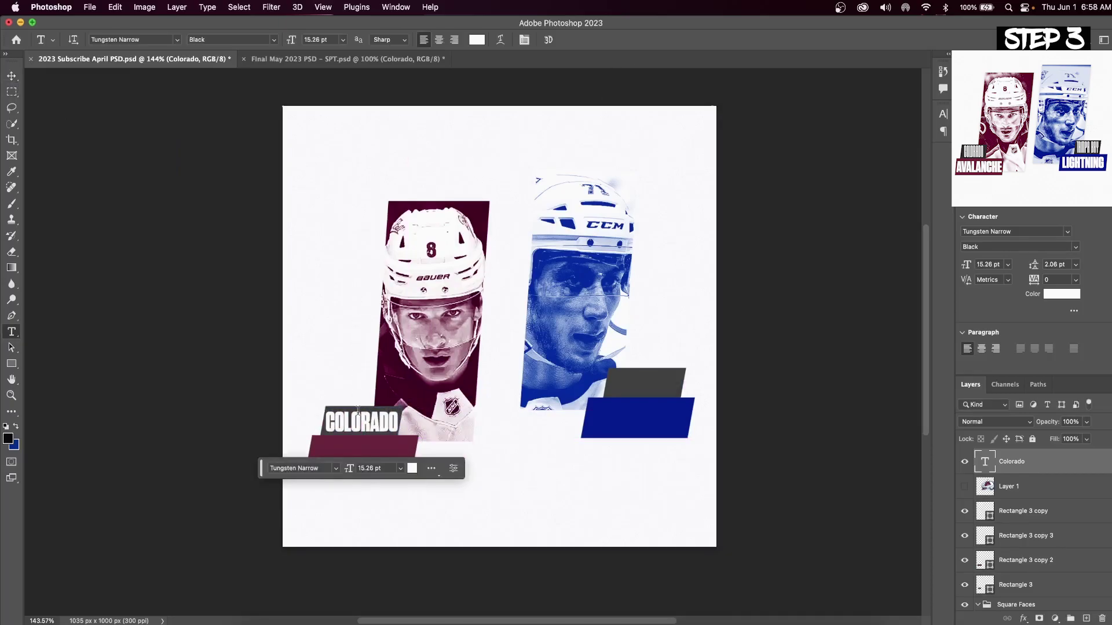
# Change the font of the COLORADO text to Disclaimer Classic.
pyautogui.doubleClick(394, 423)
pyautogui.click(177, 39)
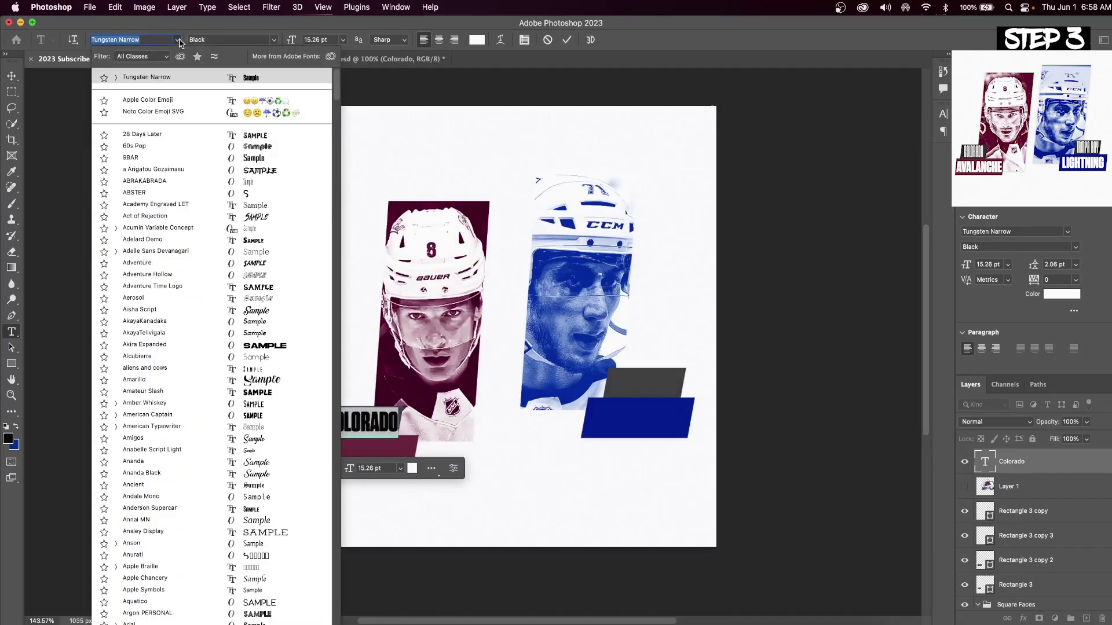
pyautogui.scroll(-10, 174, 348)
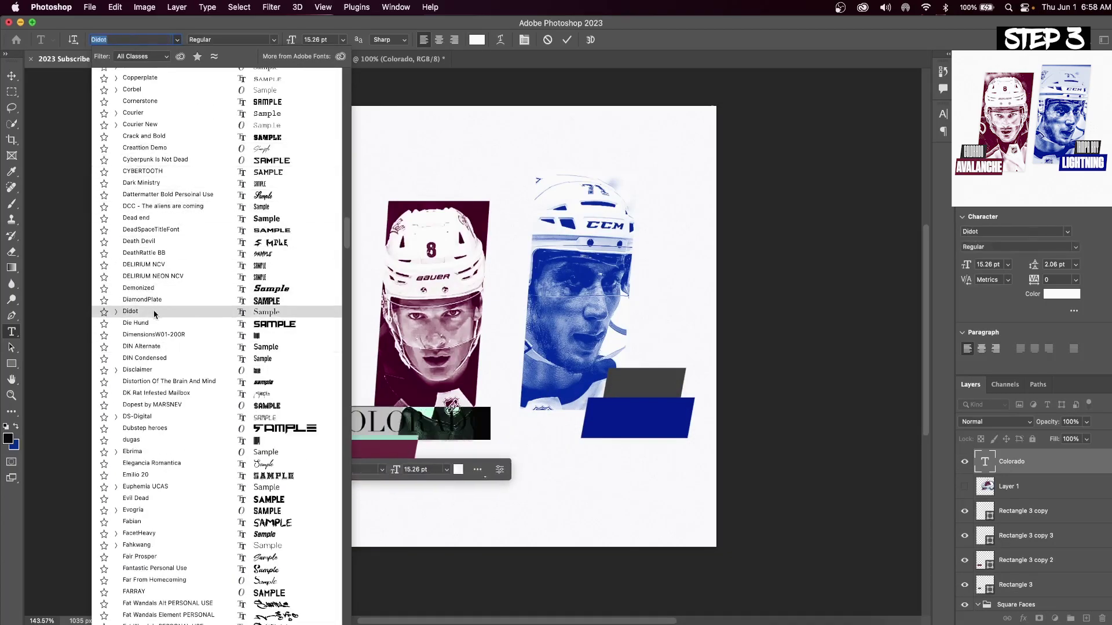
pyautogui.click(167, 371)
pyautogui.click(11, 75)
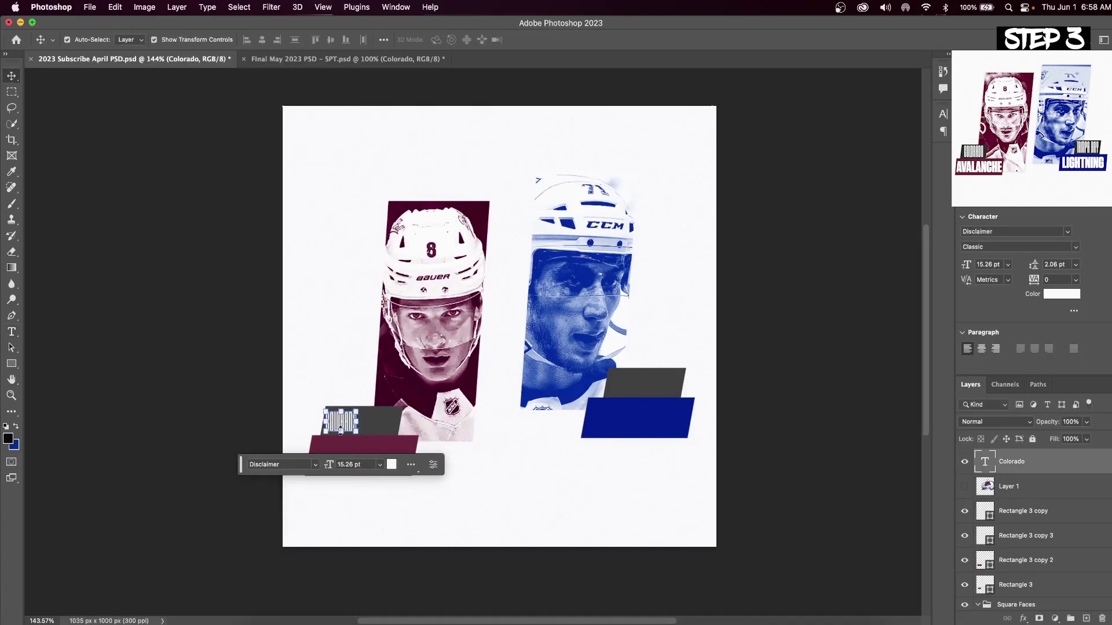
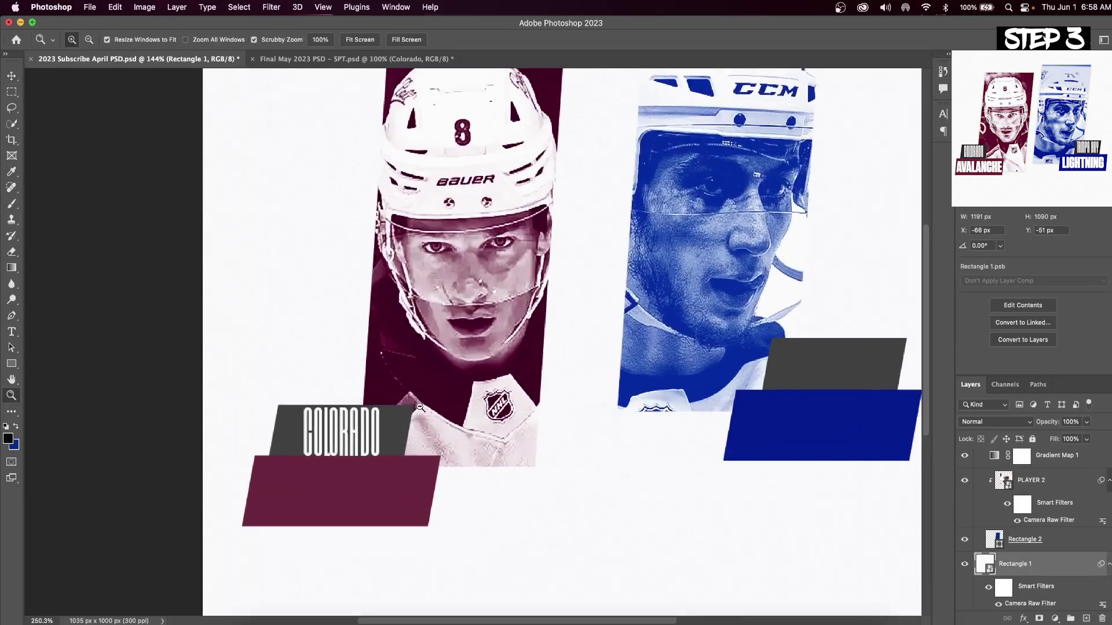
# Scale the COLORADO text up to 21.66 pt over the dark grey bar at PLAYER 1.
pyautogui.moveTo(384, 422); pyautogui.dragTo(395, 421)
pyautogui.press('Return')
pyautogui.click(356, 432)
pyautogui.press('super+t')
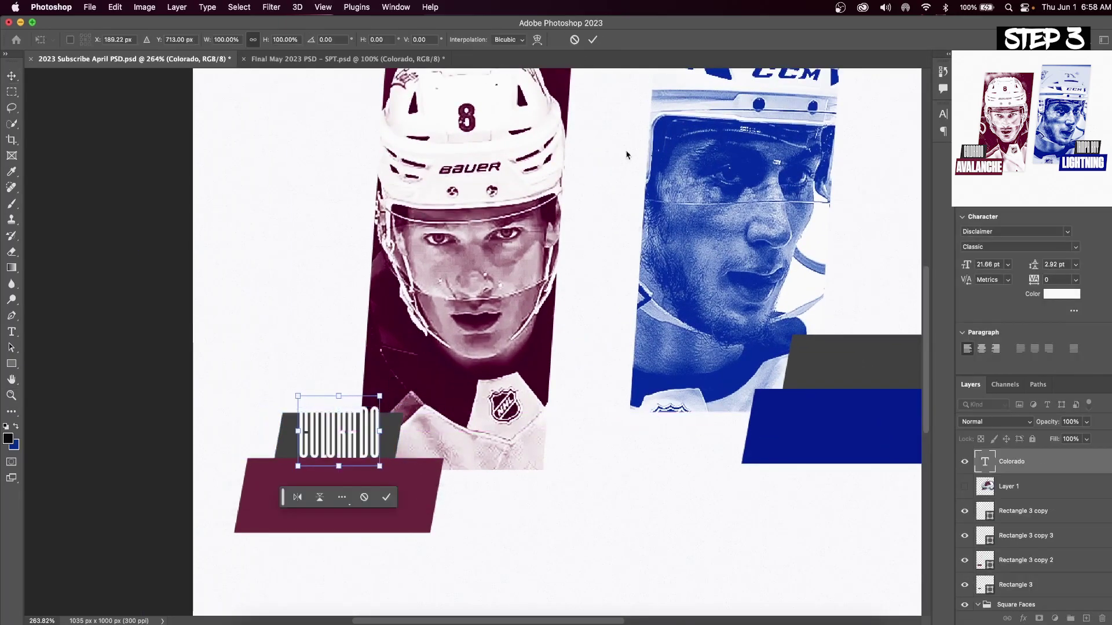
pyautogui.click(592, 40)
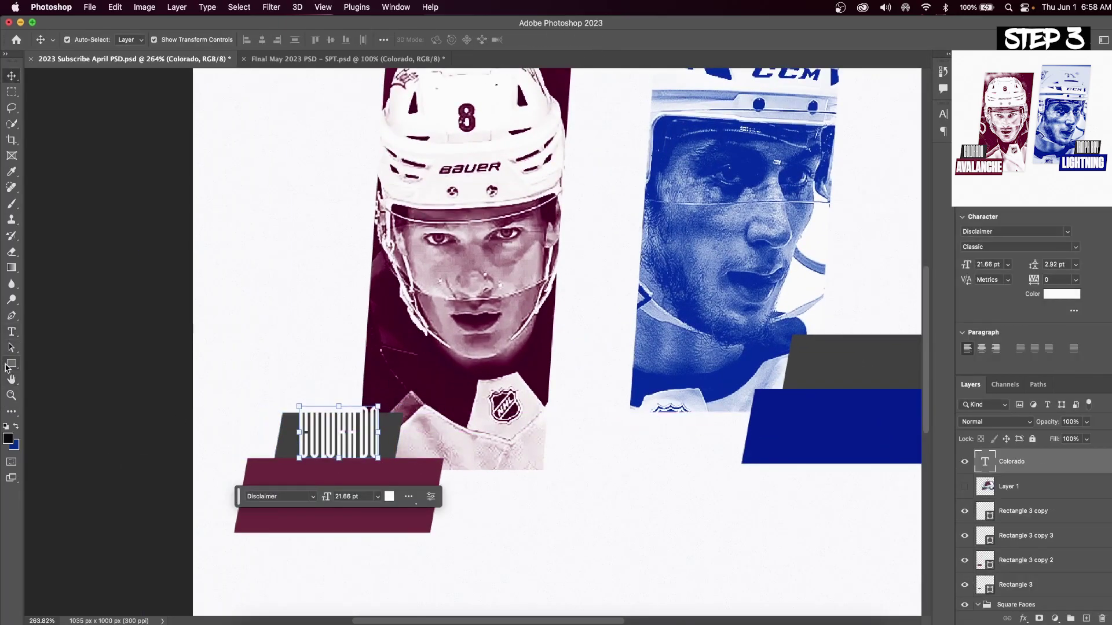
# Draw a rectangle about 120 × 67 px over the COLORADO text and skew it to the slant of the burgundy bar.
pyautogui.click(10, 365)
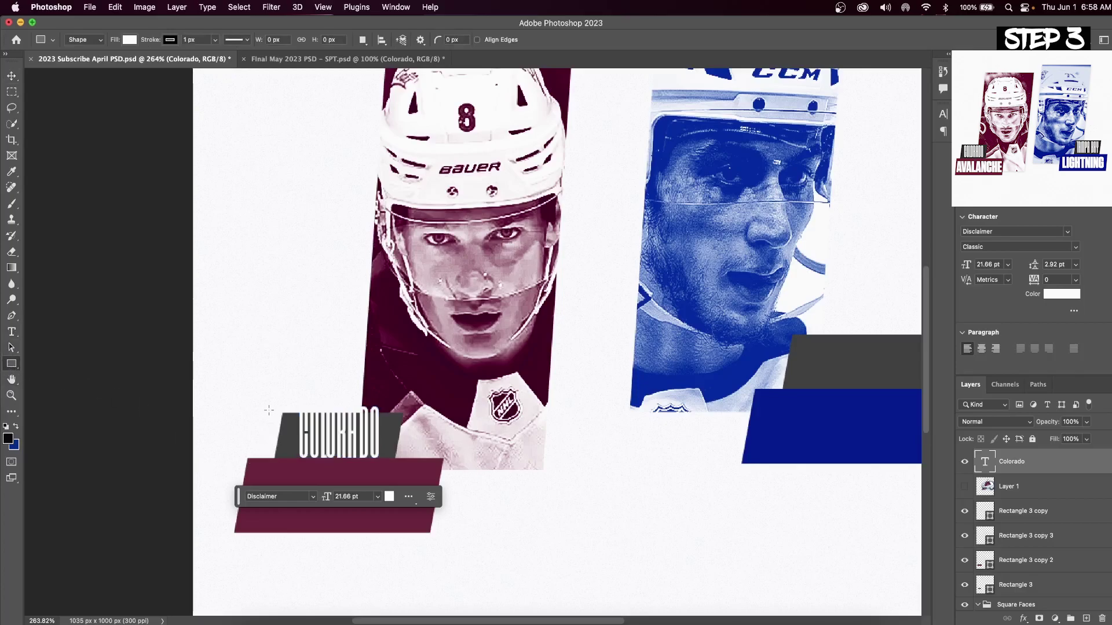
pyautogui.moveTo(294, 404); pyautogui.dragTo(383, 458)
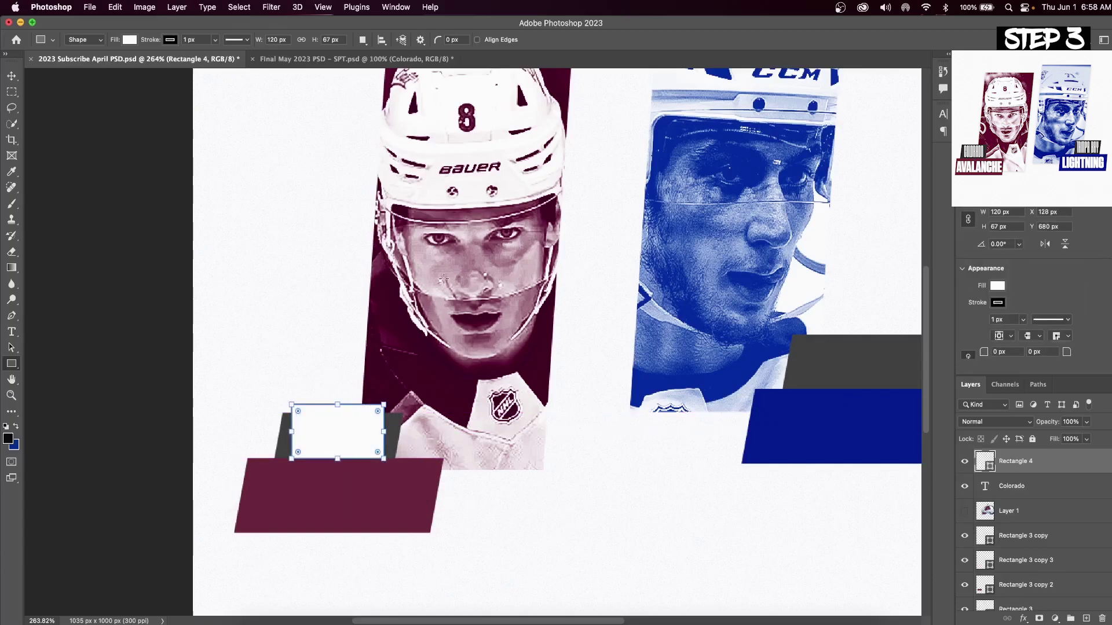
pyautogui.click(12, 75)
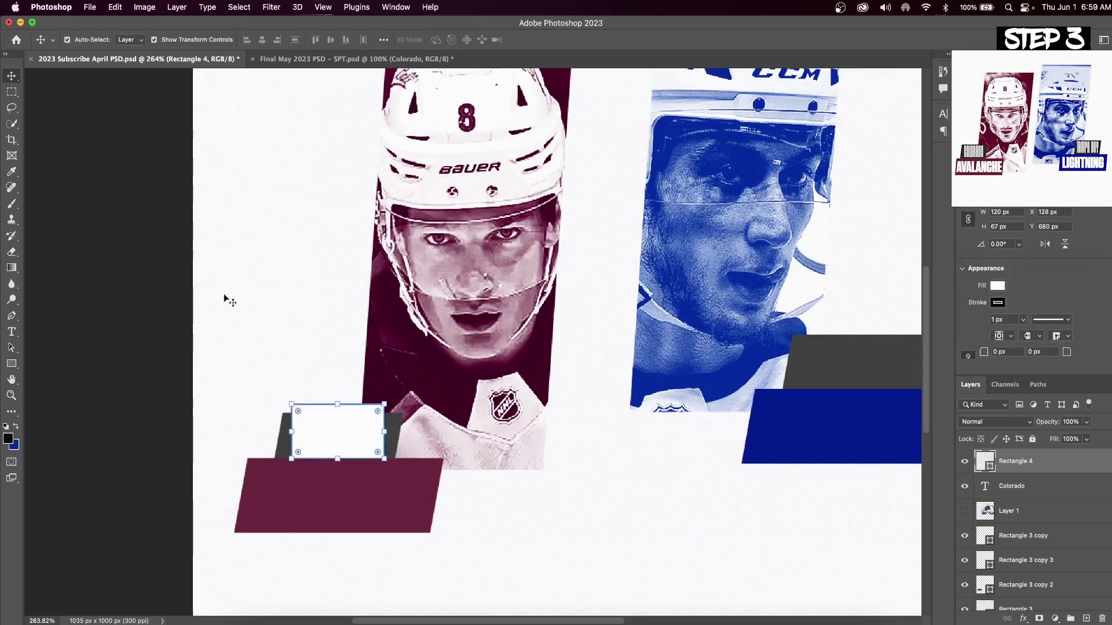
pyautogui.press('super+t')
pyautogui.rightClick(384, 403)
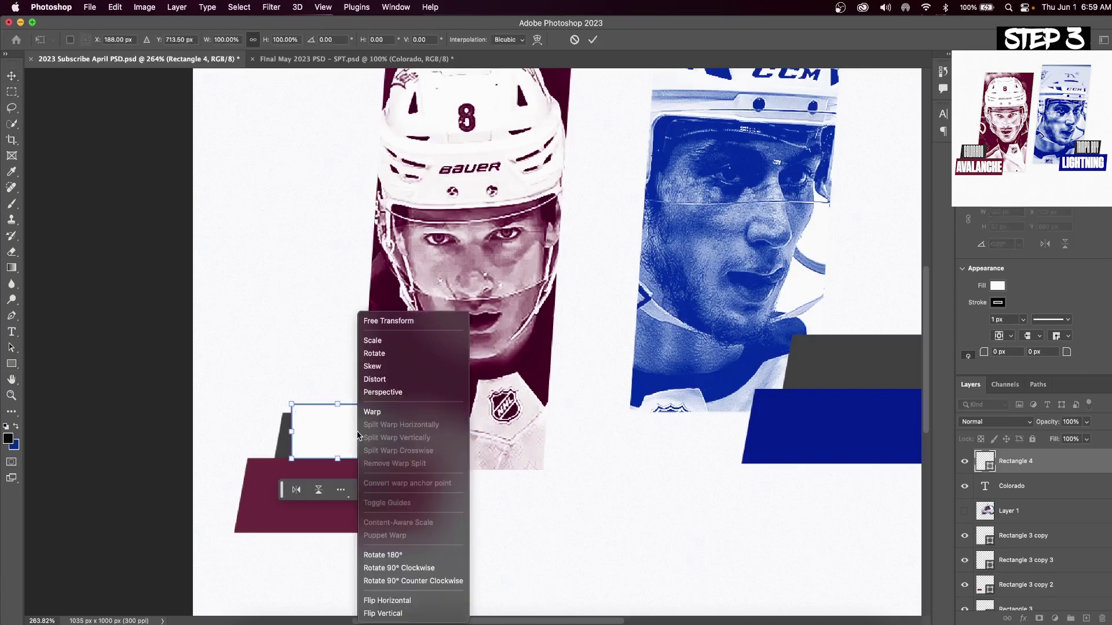
pyautogui.click(385, 366)
pyautogui.moveTo(338, 404); pyautogui.dragTo(347, 405)
pyautogui.click(592, 39)
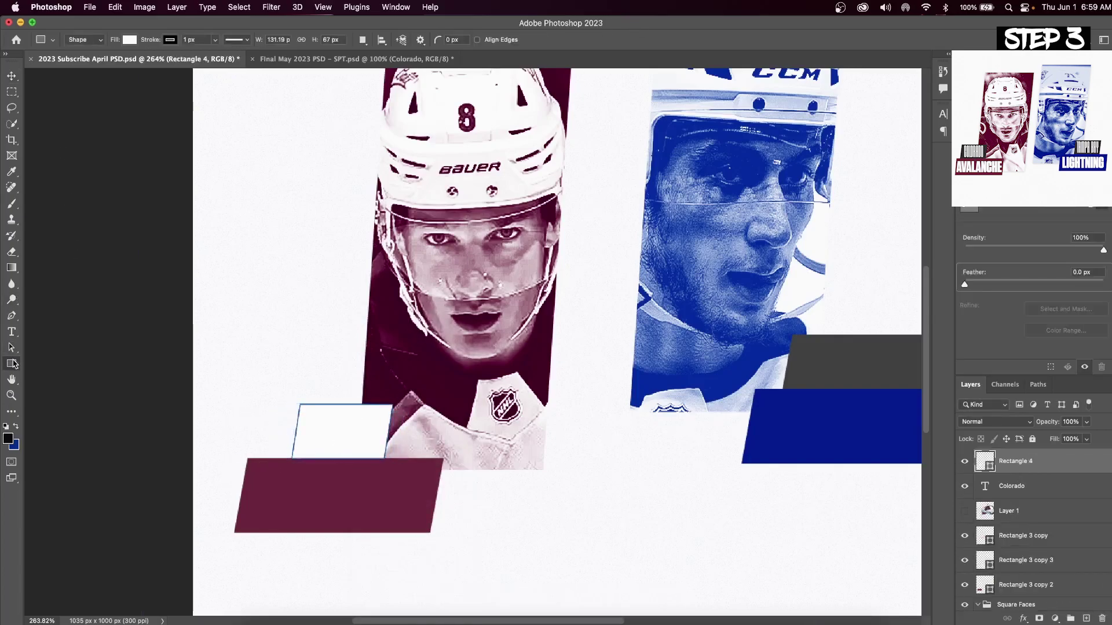
# Fill the new slanted rectangle with dark grey and remove its stroke.
pyautogui.click(11, 363)
pyautogui.click(129, 39)
pyautogui.click(201, 64)
pyautogui.click(548, 437)
pyautogui.click(815, 311)
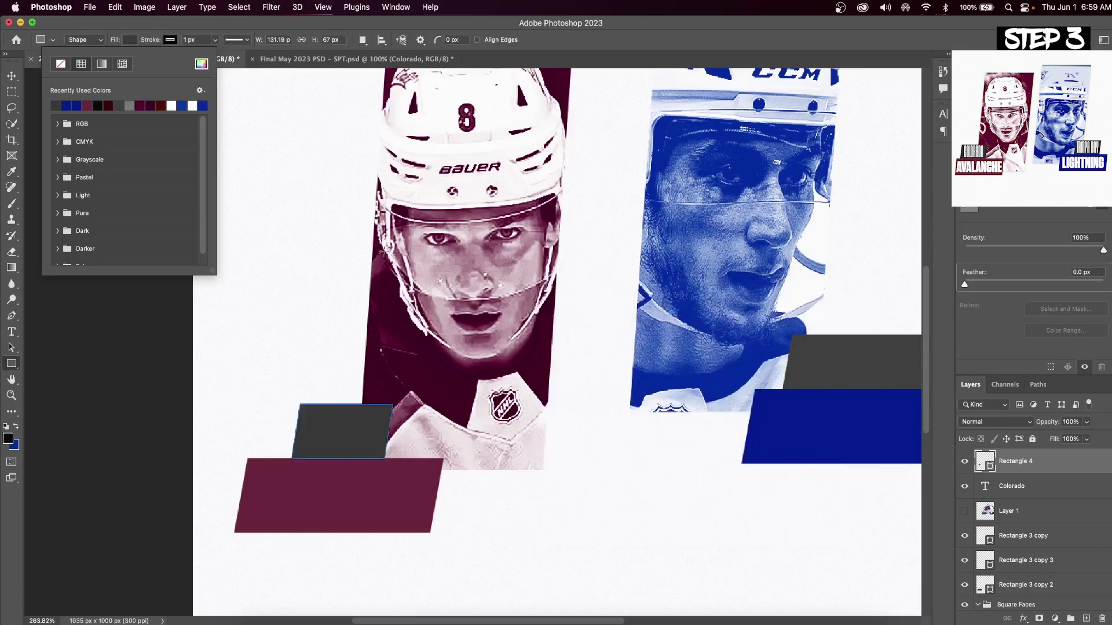
pyautogui.click(161, 39)
pyautogui.click(102, 64)
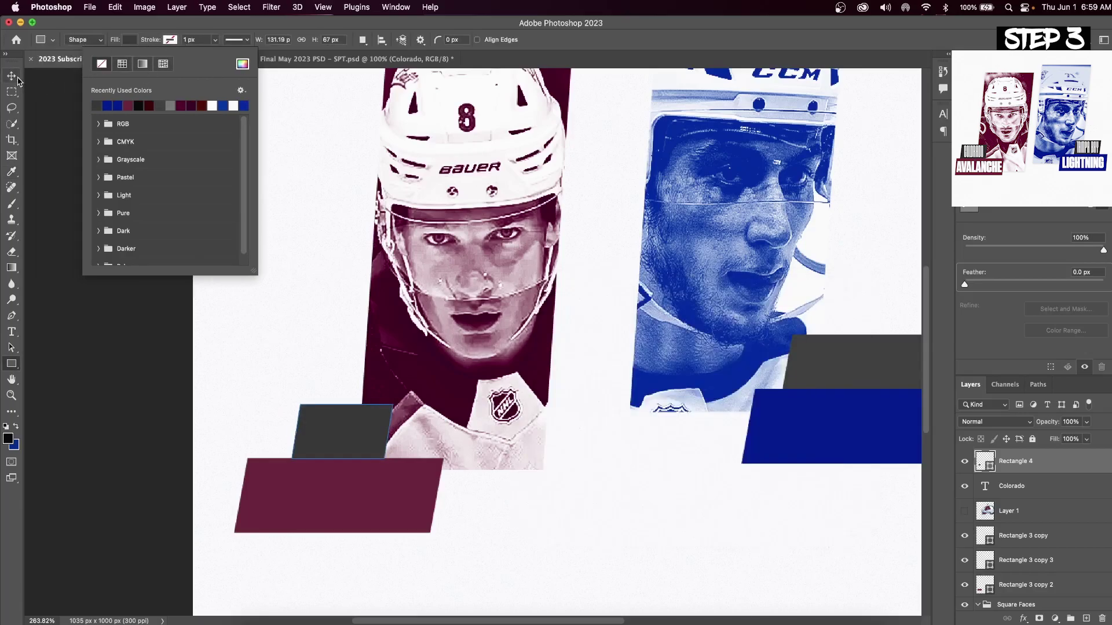
# Move the Rectangle 4 layer beneath the Colorado text layer and nudge the bar slightly to the left behind the text.
pyautogui.moveTo(1043, 466); pyautogui.dragTo(1043, 497)
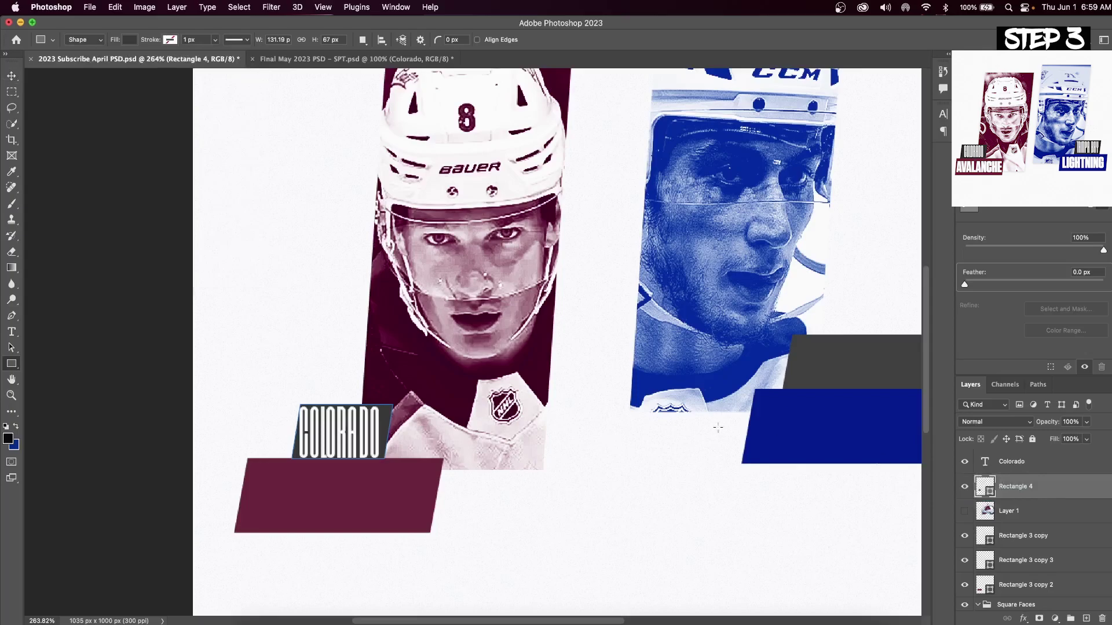
pyautogui.click(11, 77)
pyautogui.press('Left')
pyautogui.press('Left')
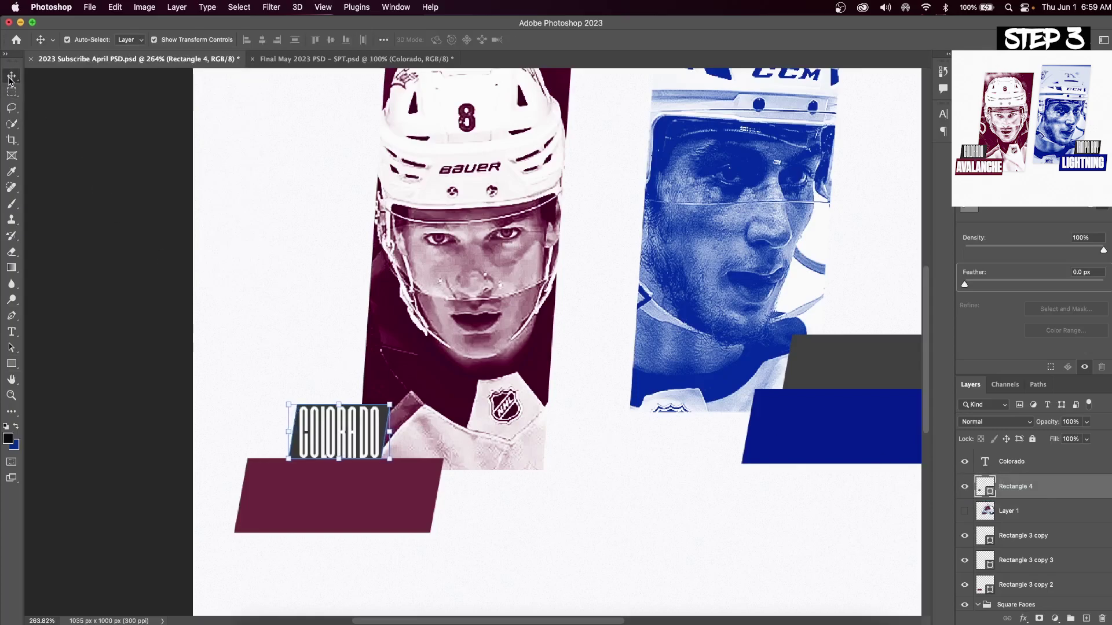
# Scale the COLORADO text down to 19.73 pt so it fits inside the dark grey bar.
pyautogui.click(367, 423)
pyautogui.moveTo(379, 407); pyautogui.dragTo(377, 409)
pyautogui.press('Return')
pyautogui.click(386, 418)
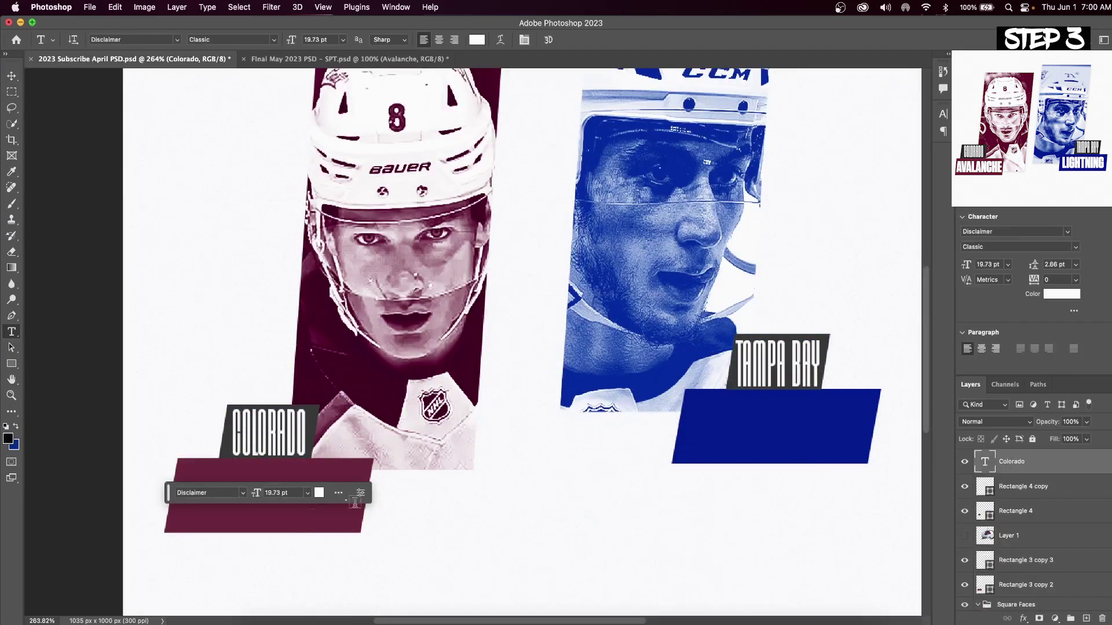
# Add the text "AVALANCHE" in white at 68 pt and change its font to Tungsten Narrow Black.
pyautogui.click(431, 507)
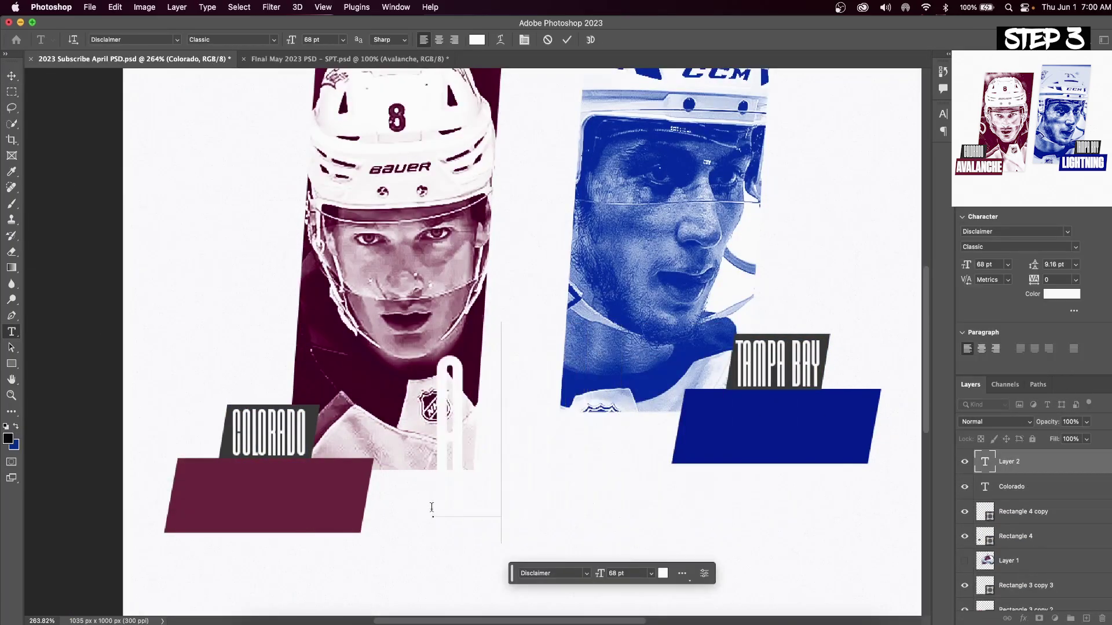
pyautogui.click(11, 76)
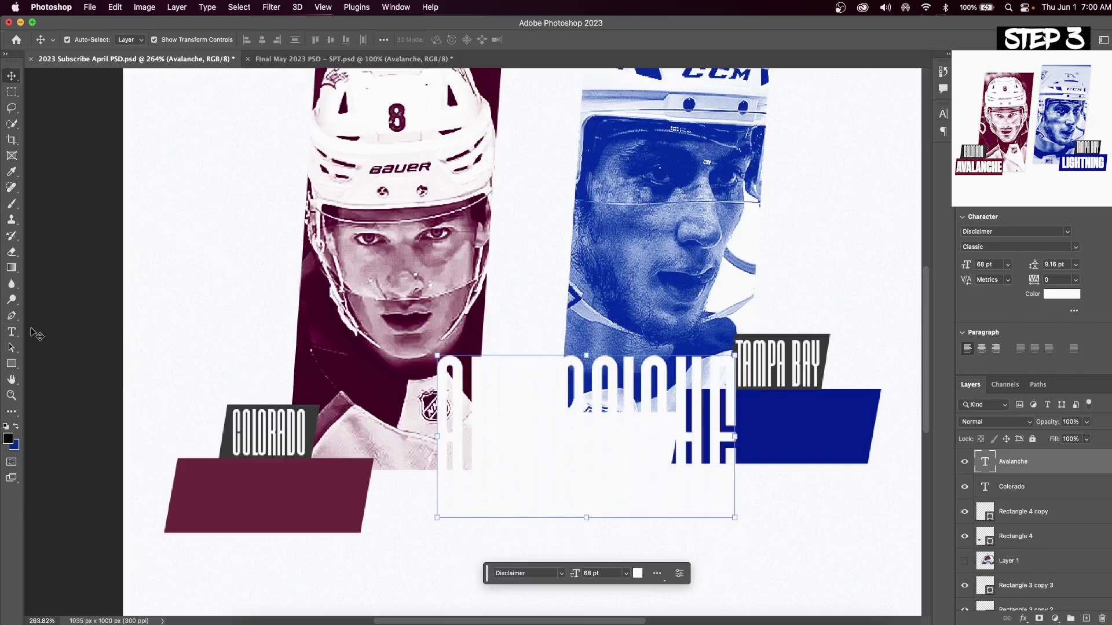
pyautogui.click(12, 331)
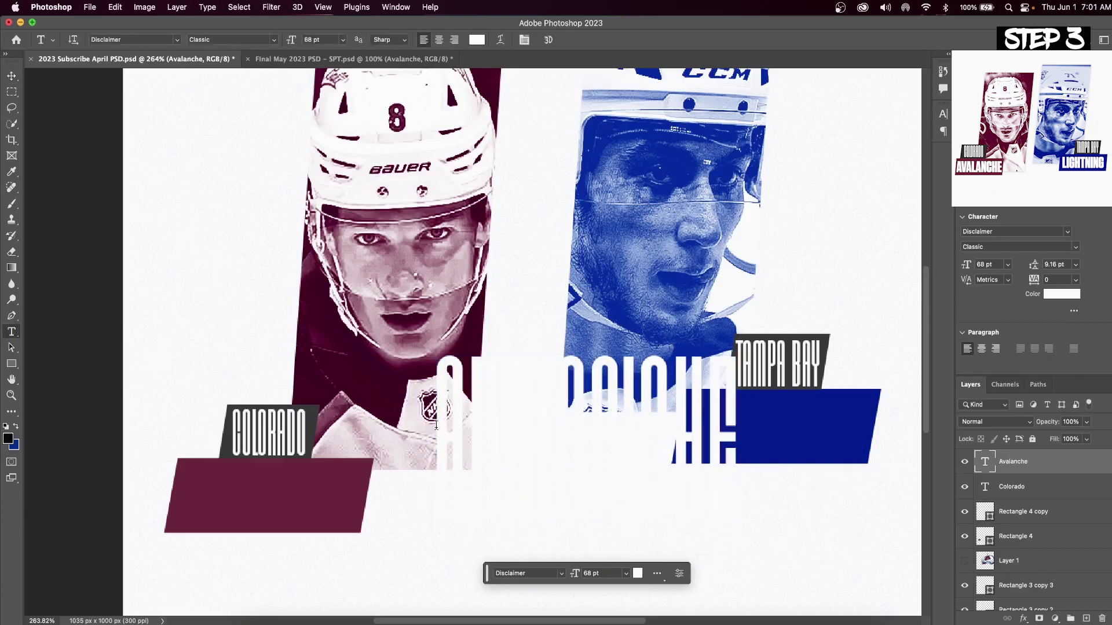
pyautogui.click(436, 426)
pyautogui.hscroll(5, 192, 152)
pyautogui.click(175, 42)
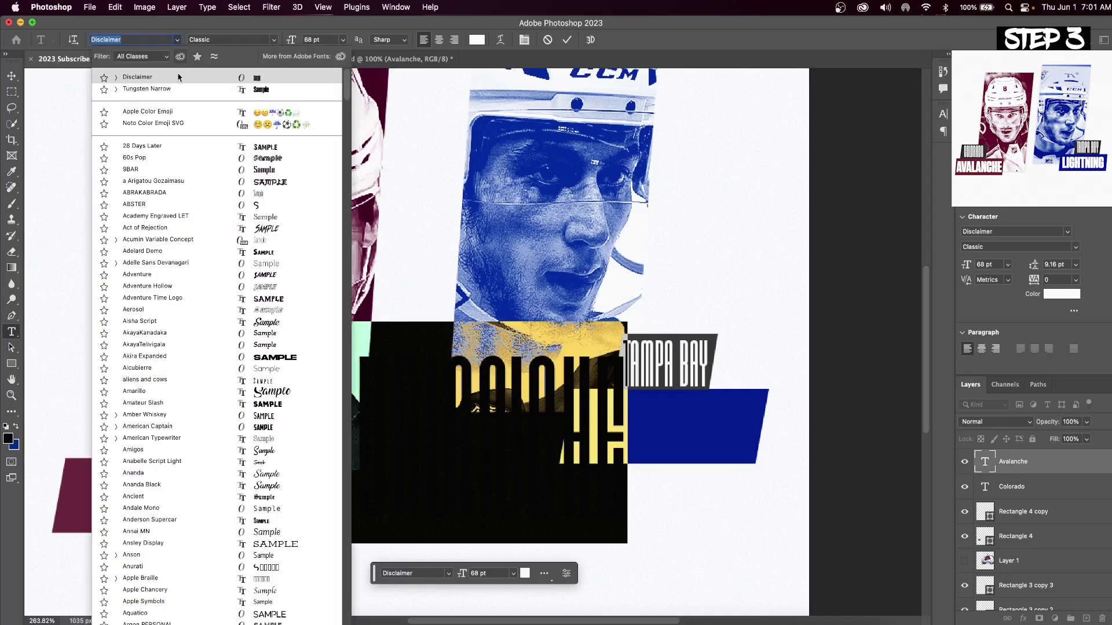
pyautogui.click(177, 88)
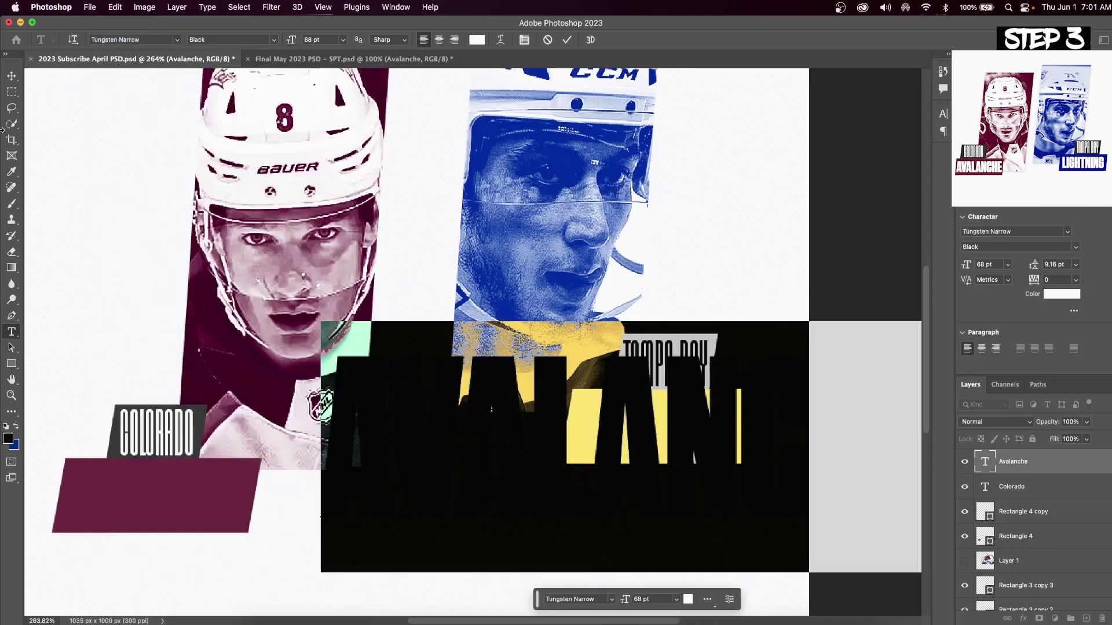
# Scale the AVALANCHE text down to 19.92 pt and place it on the burgundy bar.
pyautogui.click(12, 76)
pyautogui.moveTo(322, 355); pyautogui.dragTo(348, 471)
pyautogui.moveTo(243, 501); pyautogui.dragTo(165, 487)
pyautogui.moveTo(268, 457); pyautogui.dragTo(246, 466)
pyautogui.moveTo(227, 495); pyautogui.dragTo(235, 488)
pyautogui.press('Return')
# Widen the burgundy bar slightly and mask out the strip along its lower edge.
pyautogui.click(243, 523)
pyautogui.press('super+t')
pyautogui.moveTo(262, 533); pyautogui.dragTo(267, 535)
pyautogui.press('Return')
pyautogui.click(11, 92)
pyautogui.moveTo(37, 523); pyautogui.dragTo(301, 569)
pyautogui.keyDown('alt'); pyautogui.click(1039, 618); pyautogui.keyUp('alt')
# Fine-tune the position of the AVALANCHE text so it sits centred on the burgundy bar.
pyautogui.press('v')
pyautogui.moveTo(156, 492); pyautogui.dragTo(159, 489)
pyautogui.click(600, 524)
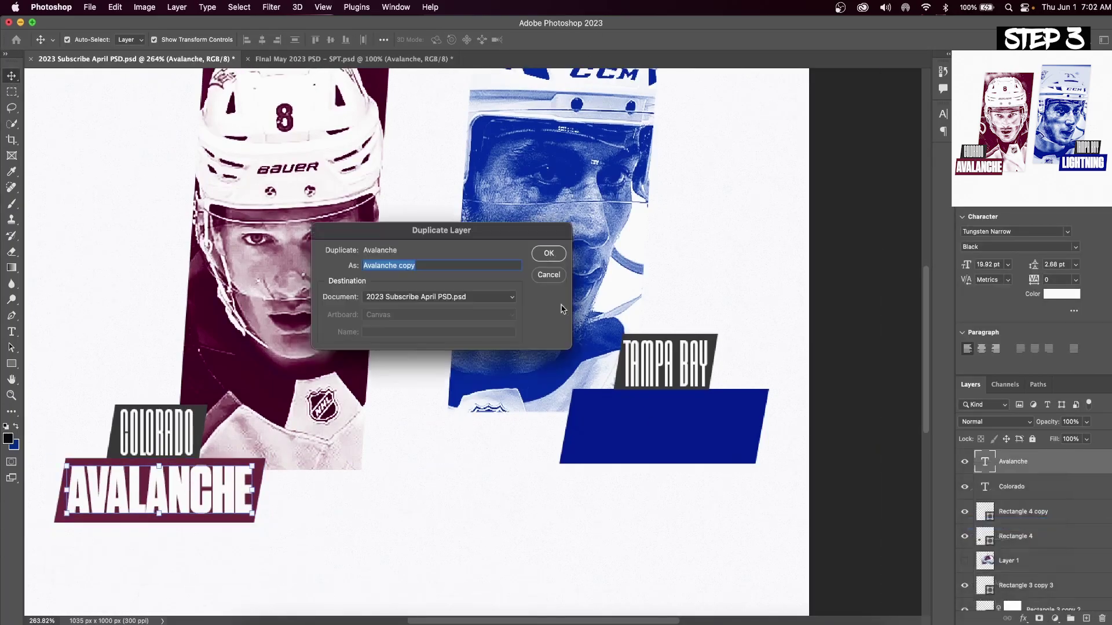
# Duplicate the AVALANCHE text, change the copy to "LIGHTNING" and place it on the blue bar.
pyautogui.press('Return')
pyautogui.write('LIGHTNING')
pyautogui.hotkey('ctrl', 'Return')
pyautogui.hotkey('ctrl', 't')
pyautogui.moveTo(710, 419); pyautogui.dragTo(718, 420)
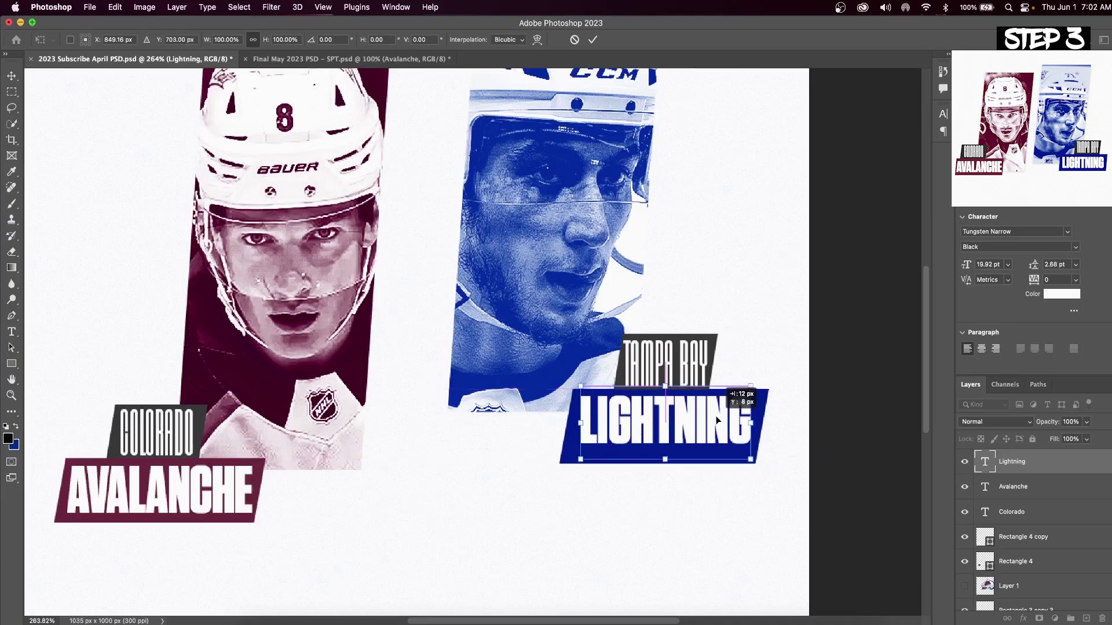
pyautogui.press('Return')
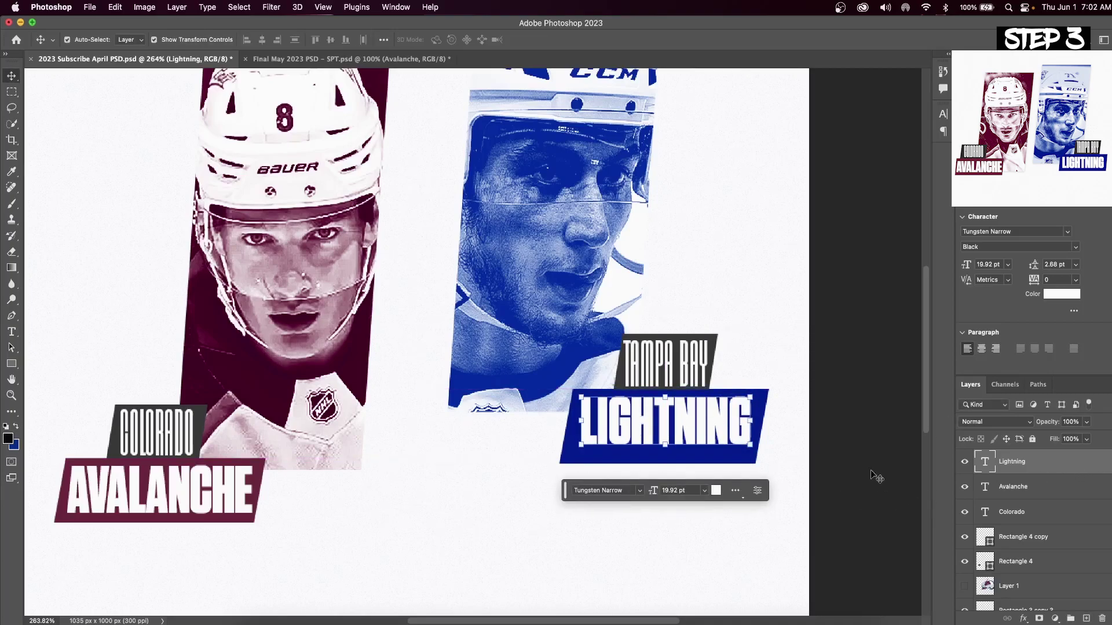
# Mask out the strip along the blue bar's lower edge, inverting the mask to keep the part behind LIGHTNING.
pyautogui.click(765, 397)
pyautogui.scroll(-2, 1071, 585)
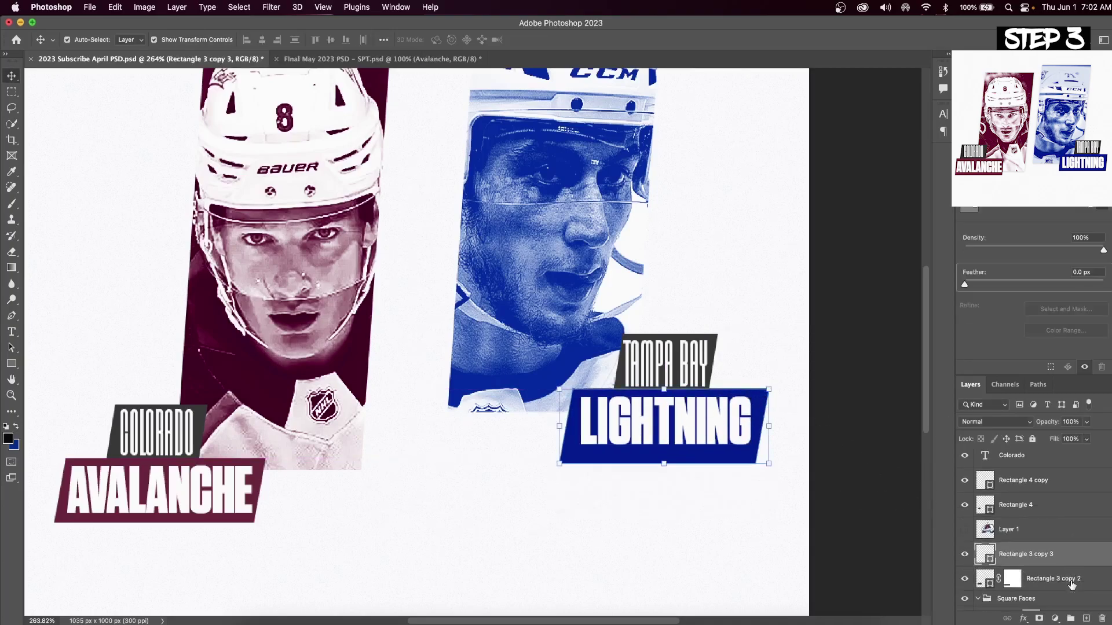
pyautogui.click(11, 91)
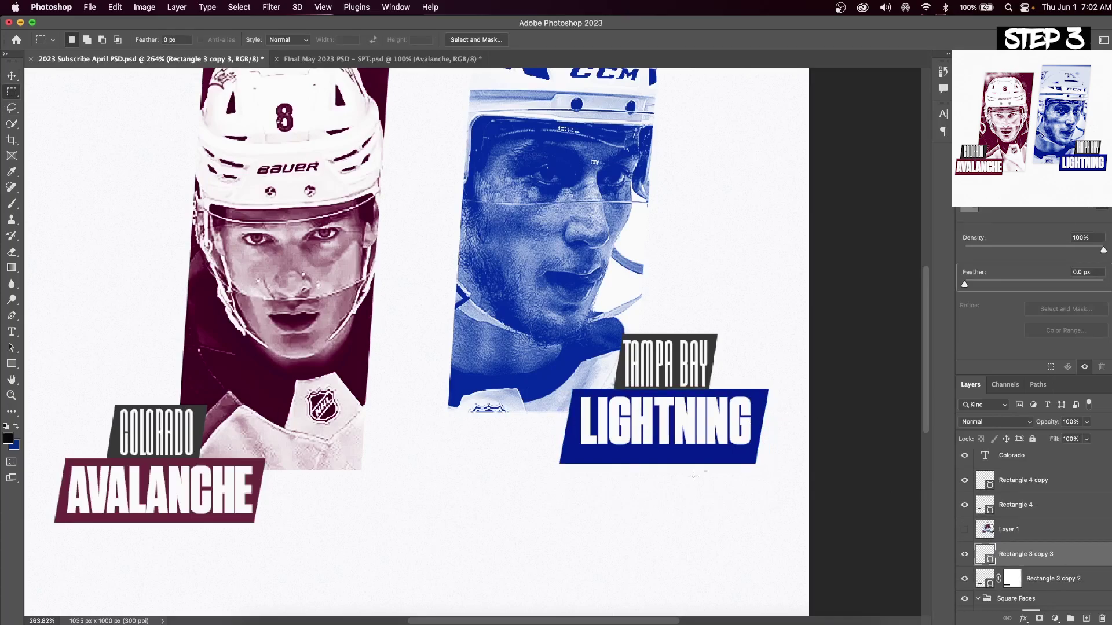
pyautogui.moveTo(547, 452); pyautogui.dragTo(873, 516)
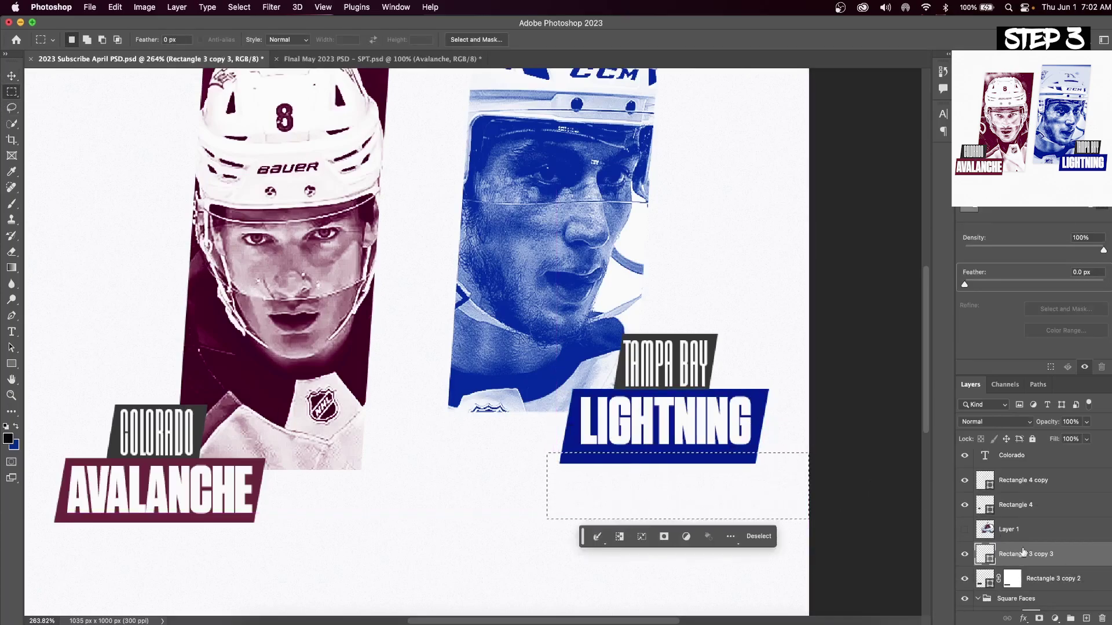
pyautogui.click(1039, 620)
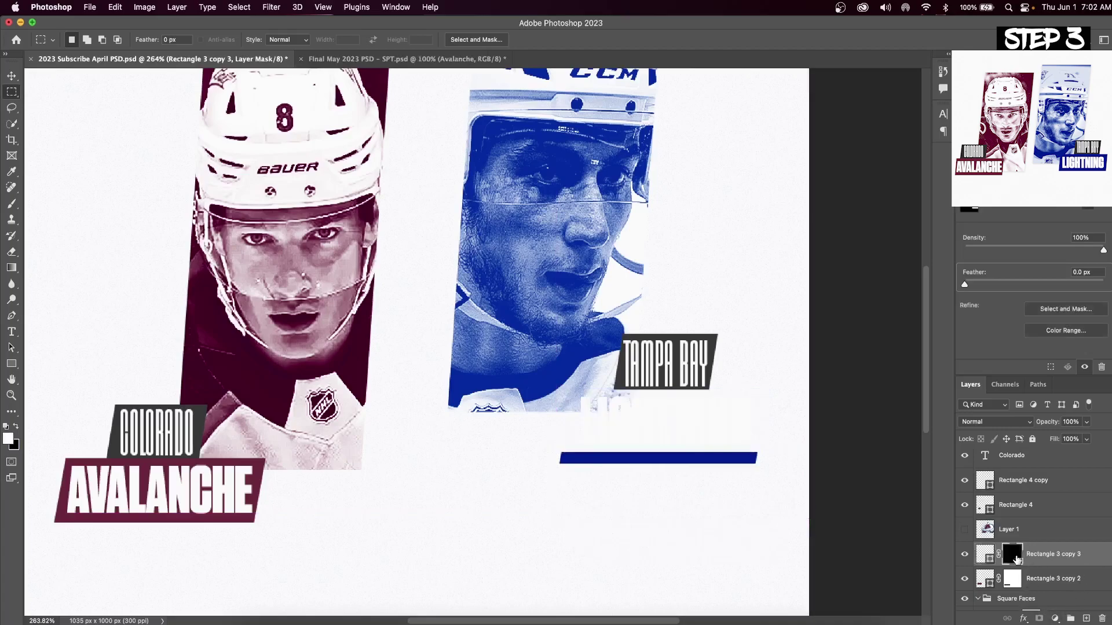
pyautogui.press('super+i')
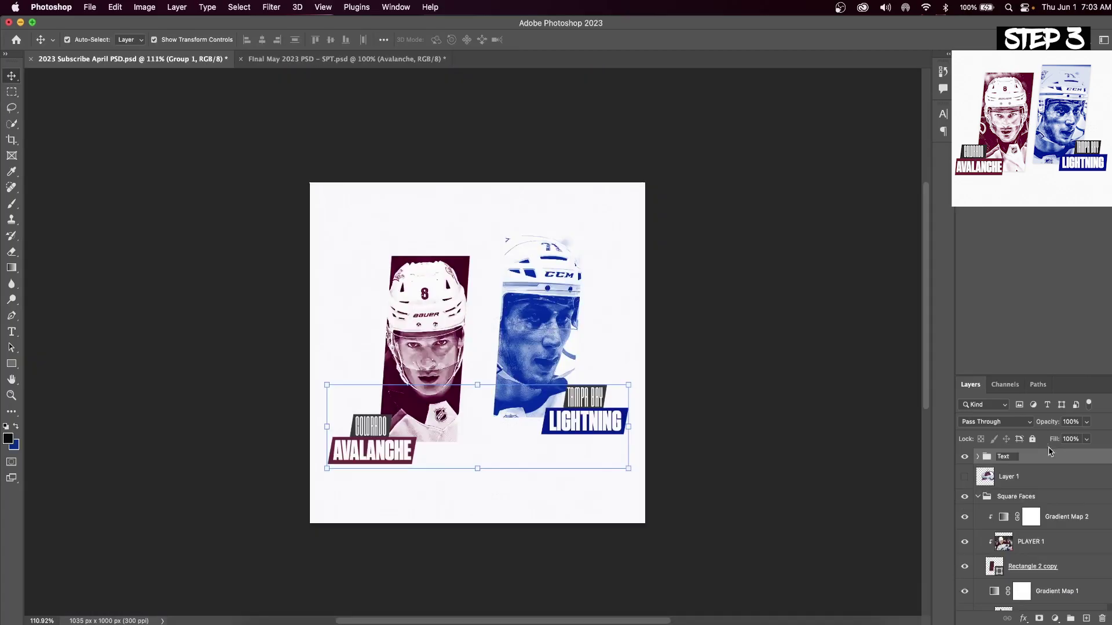
# Name the group of name bars "Text", then move the hidden Layer 1 above it.
pyautogui.press('Return')
pyautogui.moveTo(1054, 481); pyautogui.dragTo(1051, 454)
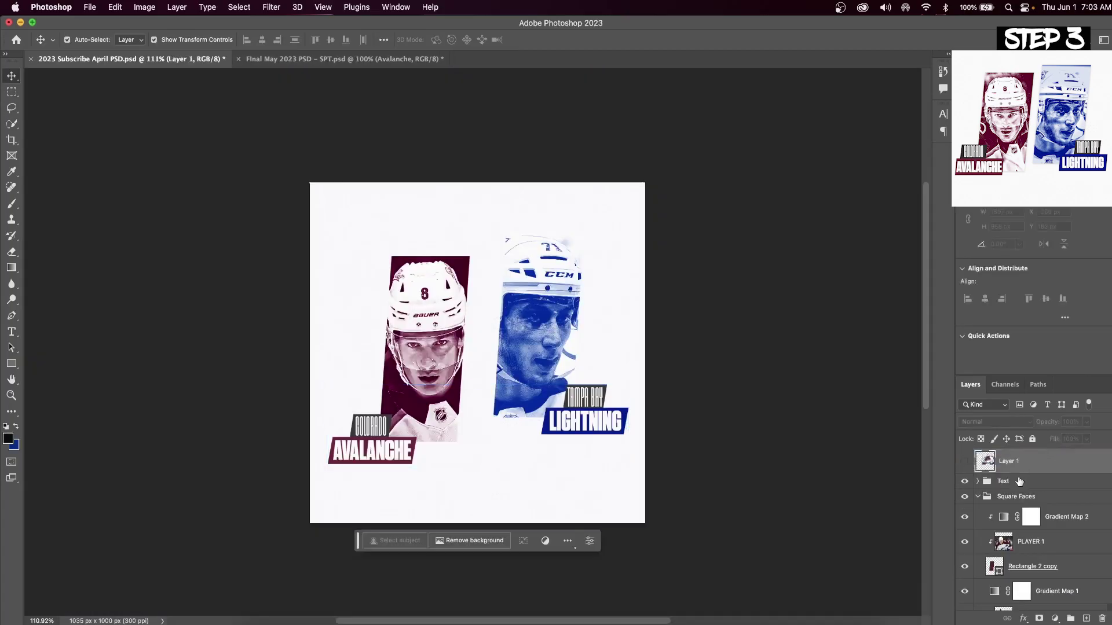
pyautogui.click(978, 496)
pyautogui.click(964, 497)
pyautogui.click(964, 496)
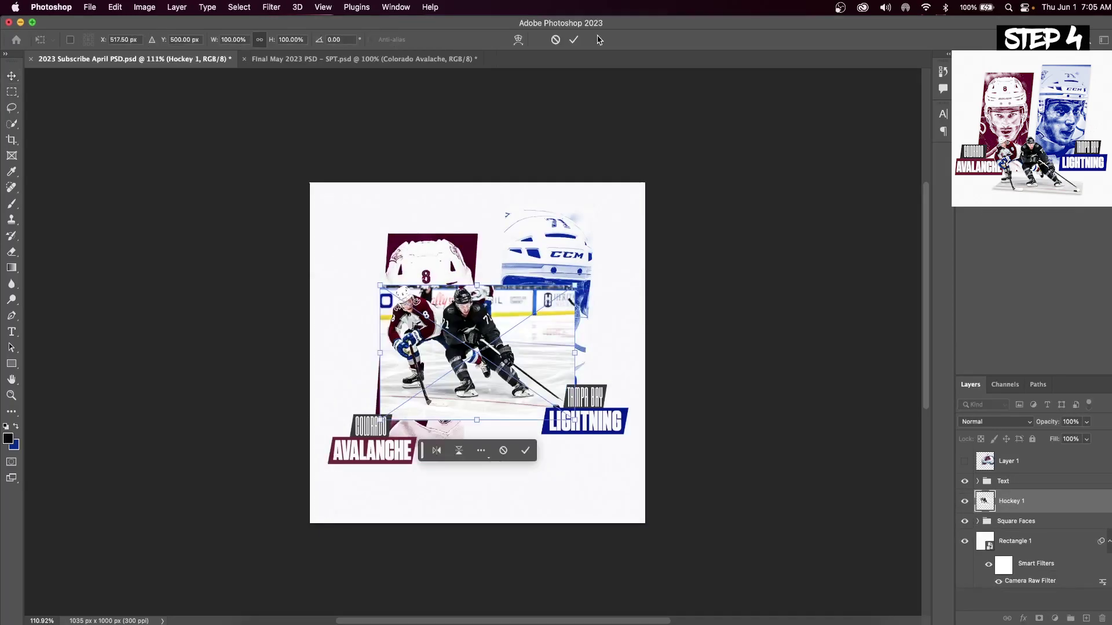
# Place the Hockey 1 photo, enlarge it to 578 × 380 px and position it lower on the canvas between the name bars.
pyautogui.click(574, 40)
pyautogui.press('super+t')
pyautogui.moveTo(574, 286); pyautogui.dragTo(594, 272)
pyautogui.moveTo(547, 308); pyautogui.dragTo(556, 382)
pyautogui.moveTo(603, 346); pyautogui.dragTo(578, 371)
pyautogui.moveTo(491, 403); pyautogui.dragTo(500, 404)
pyautogui.click(573, 39)
# Duplicate the Hockey 1 layer within the same document, keeping the name "Hockey 1 copy".
pyautogui.press('z')
pyautogui.moveTo(410, 423); pyautogui.dragTo(555, 416)
pyautogui.press('v')
pyautogui.hscroll(3, 555, 415)
pyautogui.scroll(-2, 555, 415)
pyautogui.scroll(5, 621, 395)
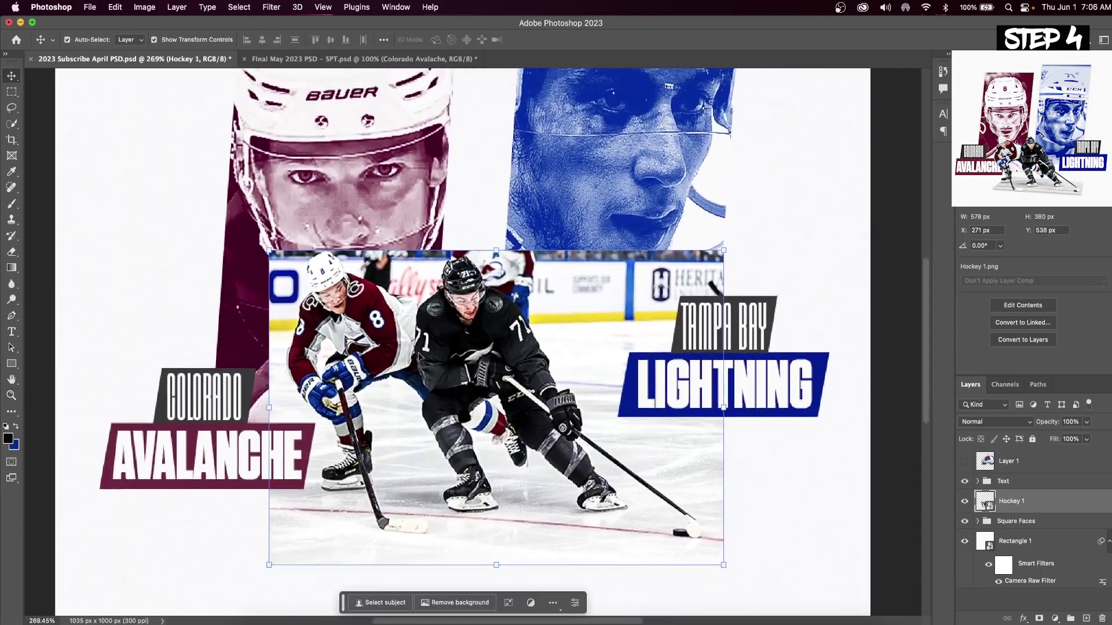
pyautogui.moveTo(581, 482); pyautogui.dragTo(595, 299)
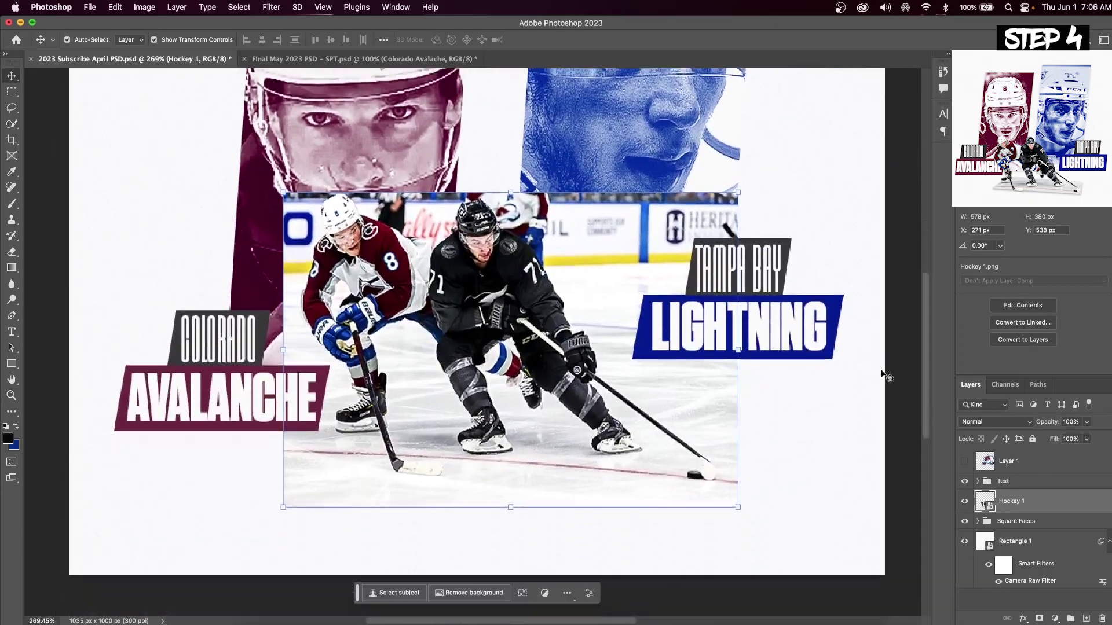
pyautogui.rightClick(1045, 512)
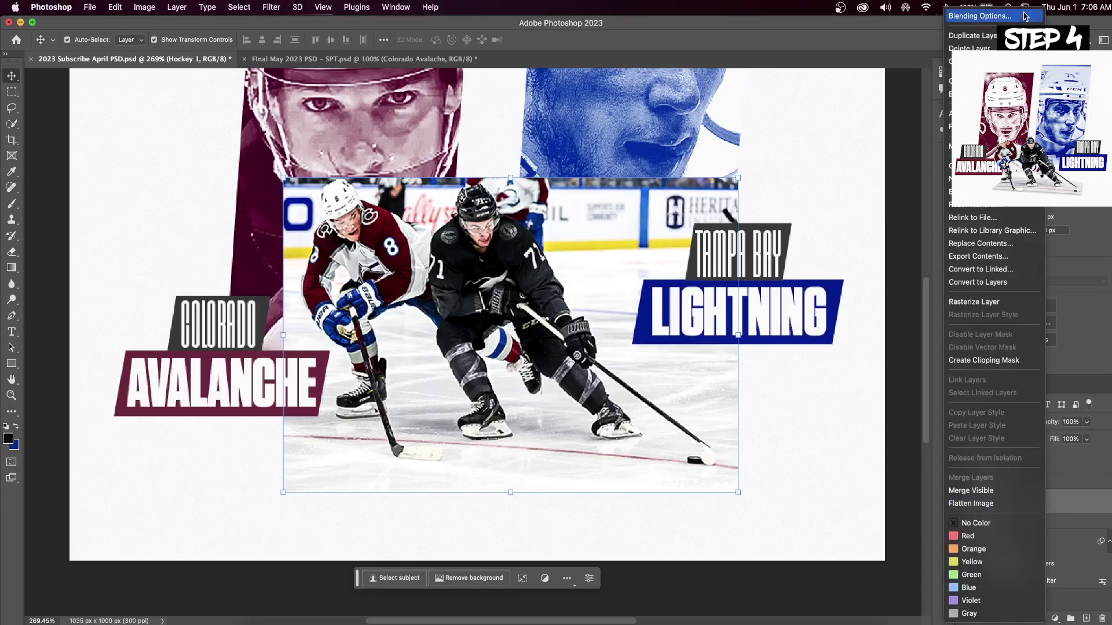
pyautogui.click(973, 36)
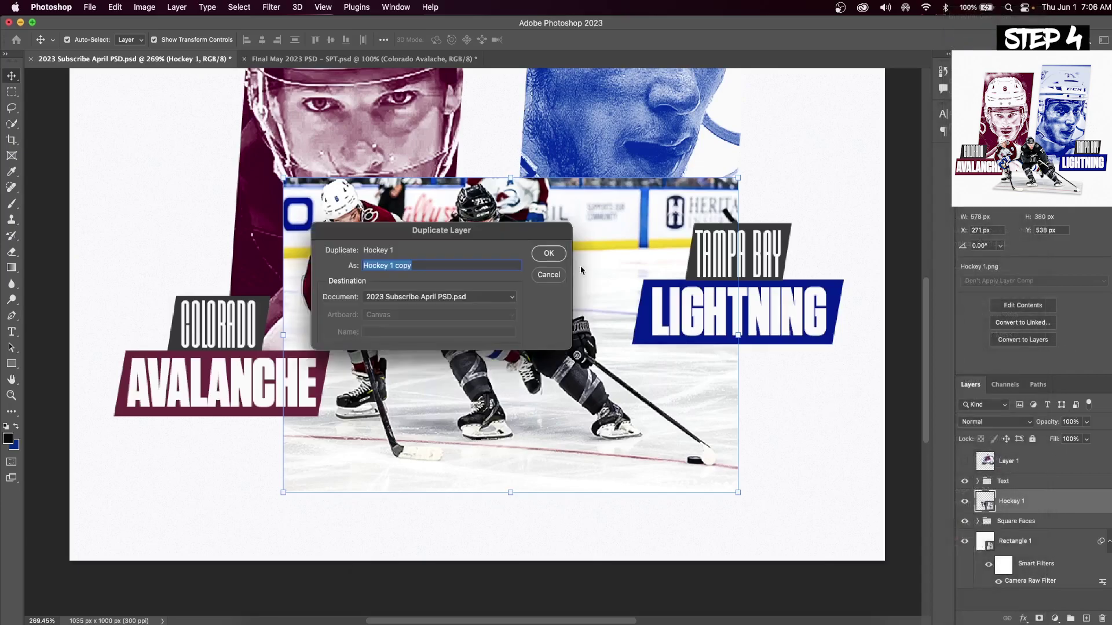
pyautogui.click(548, 255)
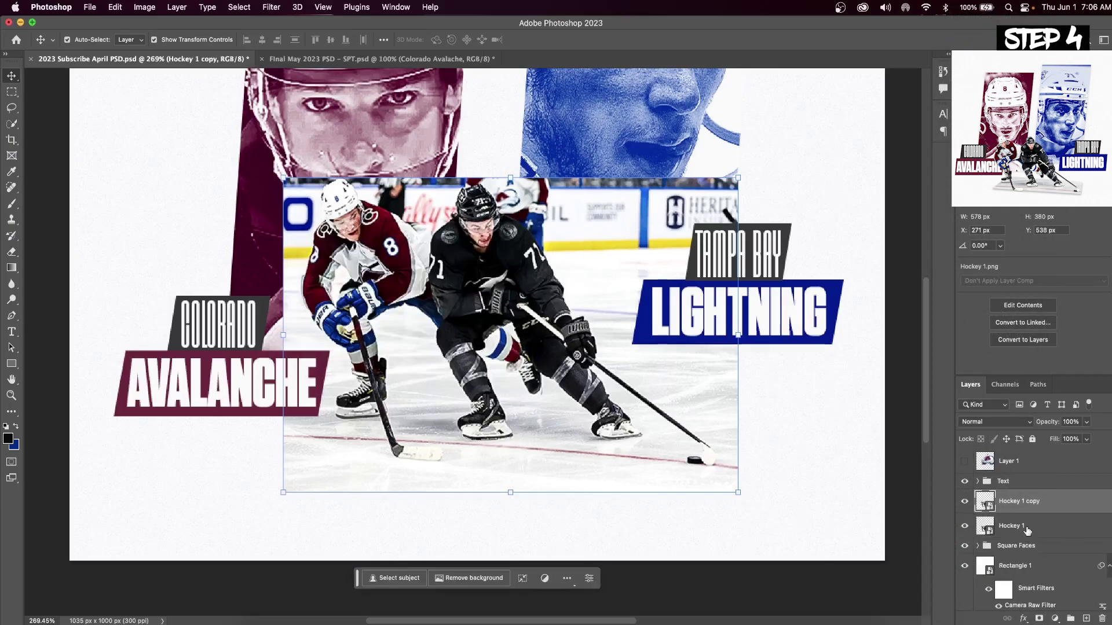
# Move Hockey 1 and its copy to the top of the layer stack and hide the original Hockey 1.
pyautogui.keyDown('shift'); pyautogui.click(1027, 531); pyautogui.keyUp('shift')
pyautogui.moveTo(1027, 530); pyautogui.dragTo(1039, 455)
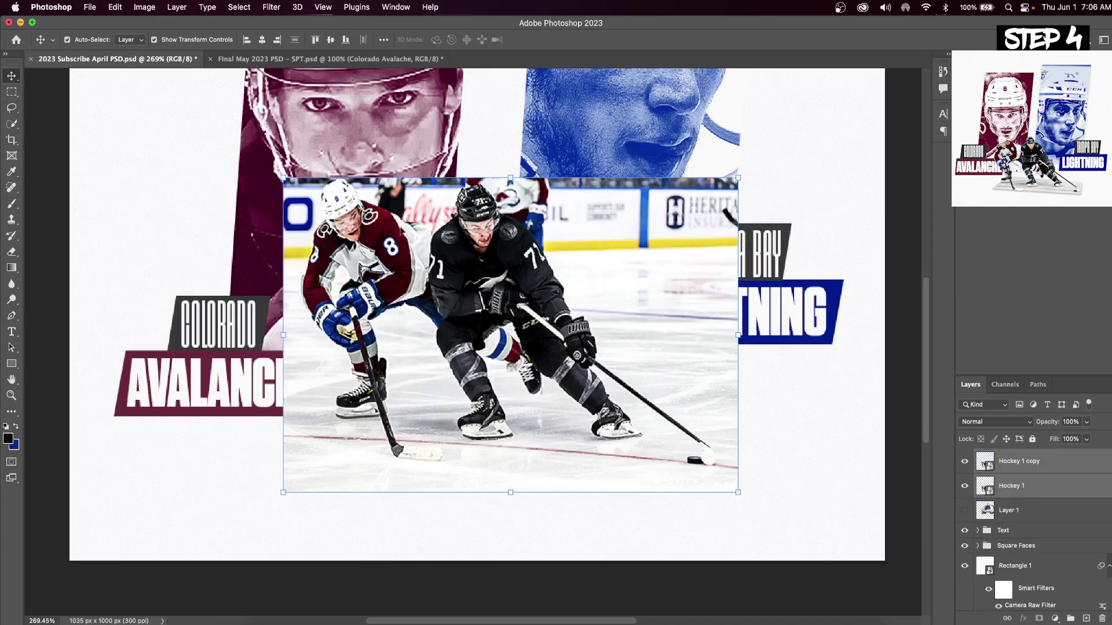
pyautogui.click(1106, 466)
pyautogui.click(964, 486)
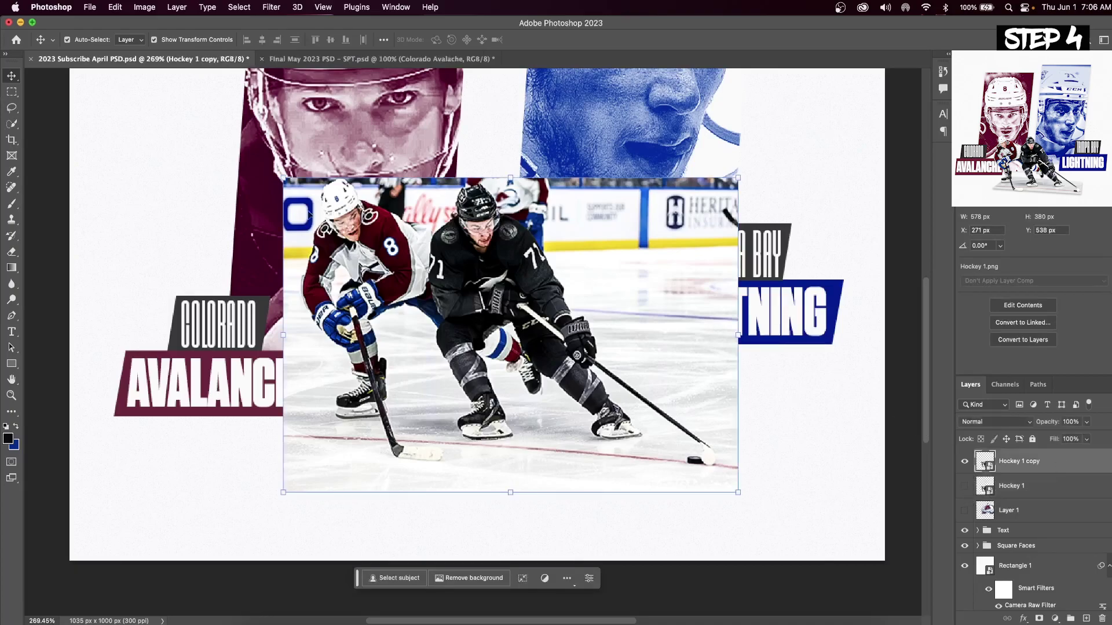
# Try to remove the background of Hockey 1 copy automatically, then use Select Subject to select the players.
pyautogui.click(471, 585)
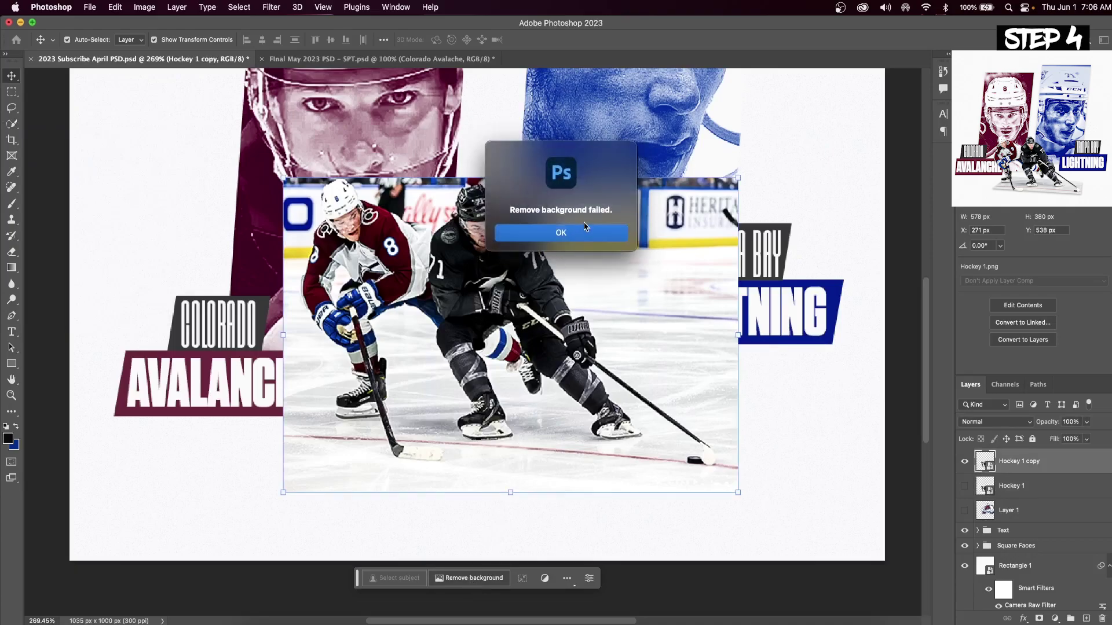
pyautogui.click(583, 230)
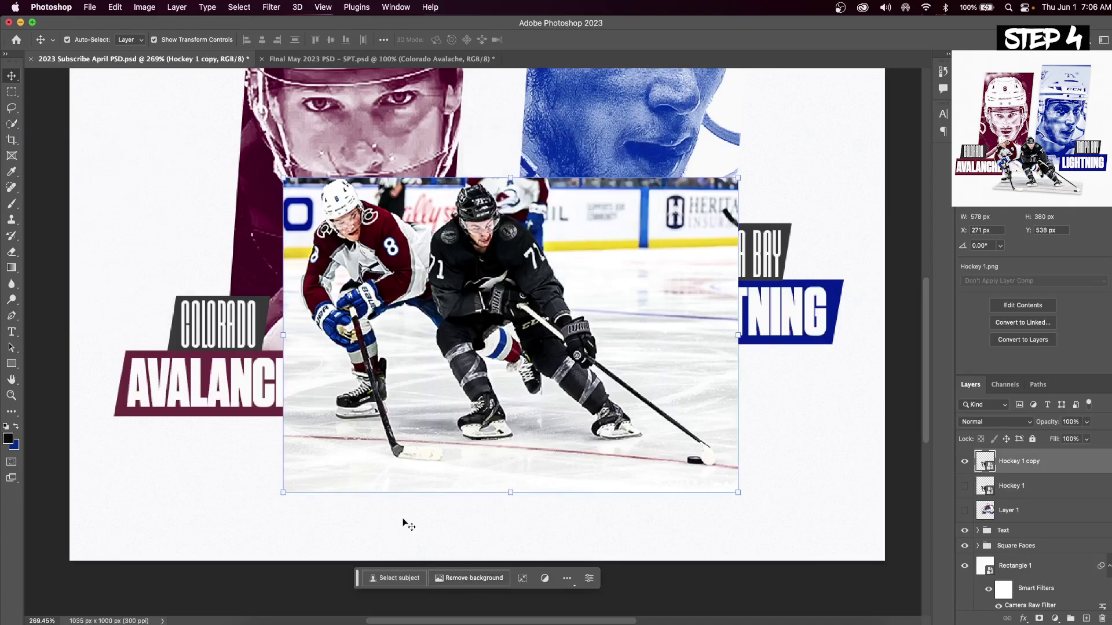
pyautogui.click(405, 578)
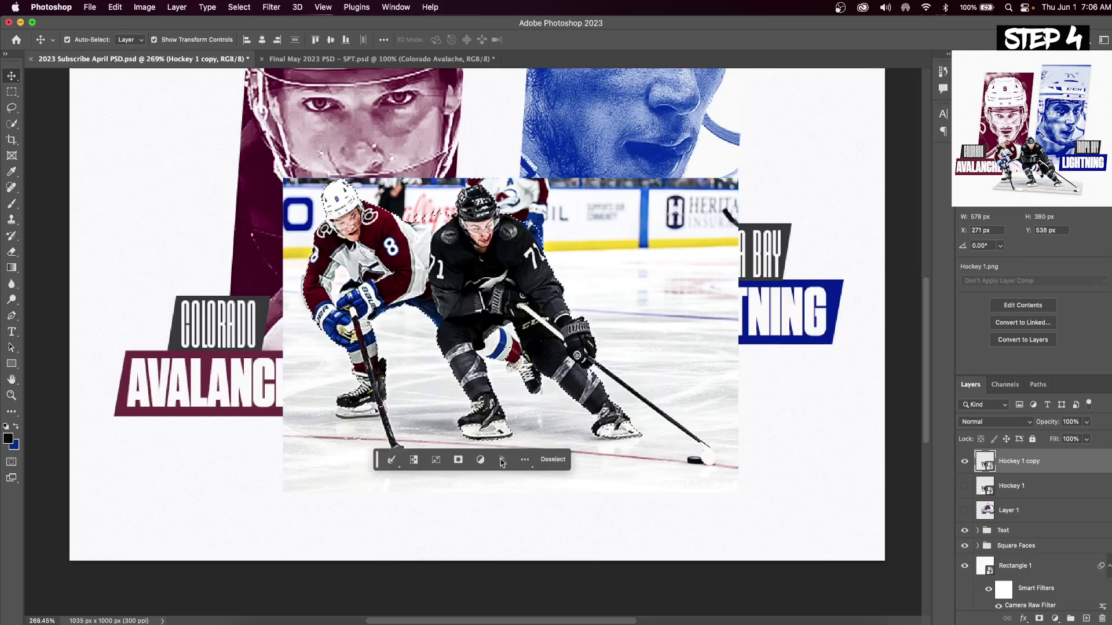
# Subtract the background player and the rink boards behind the two foreground players from the selection with Quick Selection.
pyautogui.press('z')
pyautogui.moveTo(449, 271); pyautogui.dragTo(484, 263)
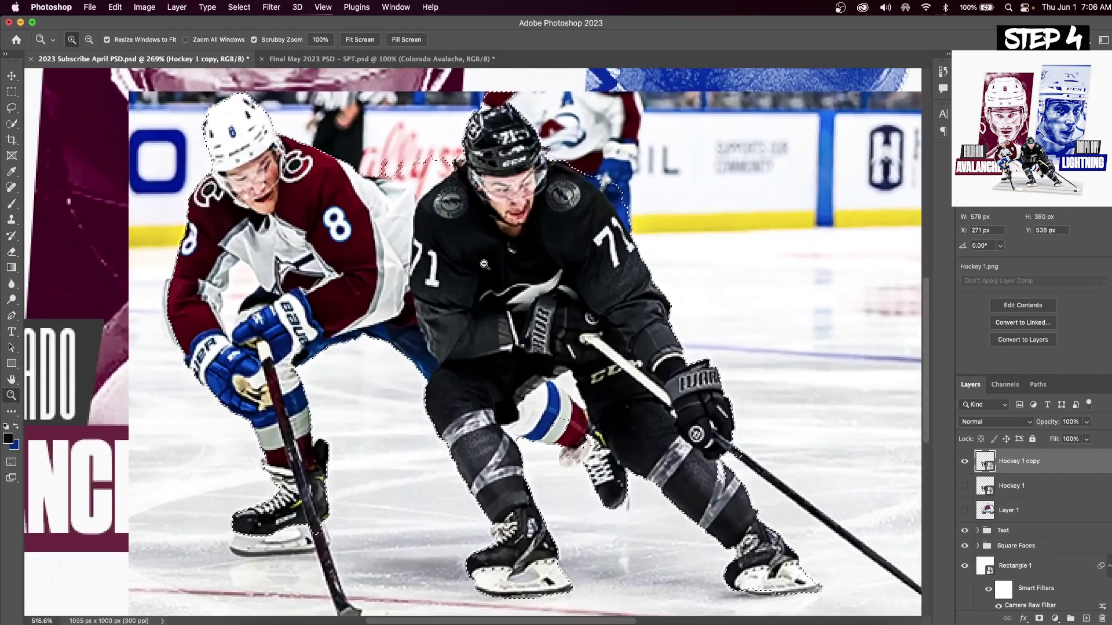
pyautogui.press('v')
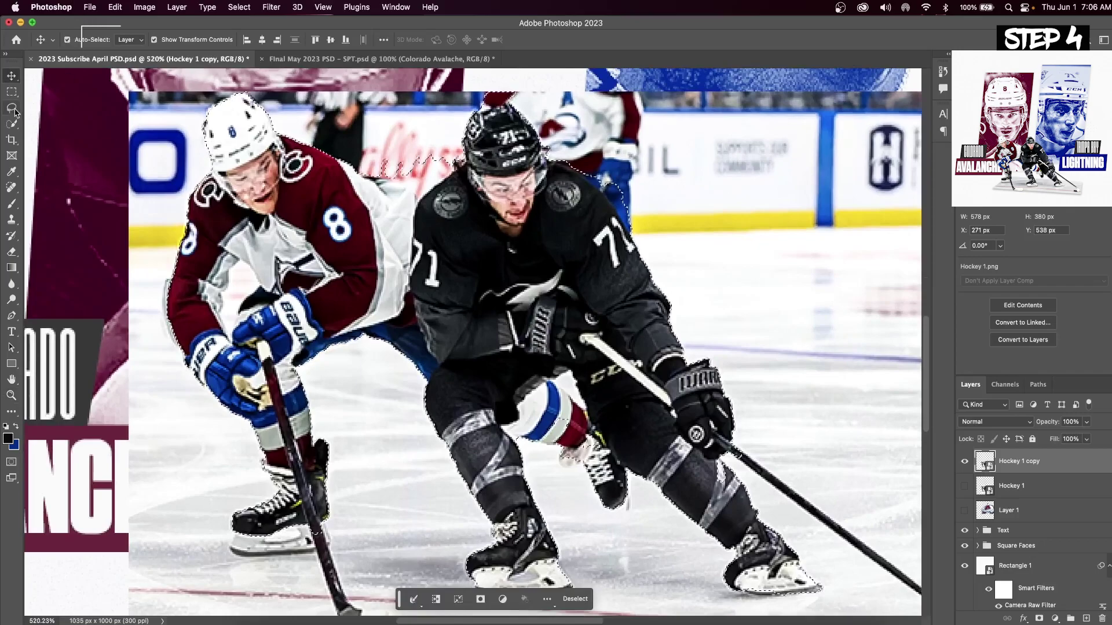
pyautogui.press('w')
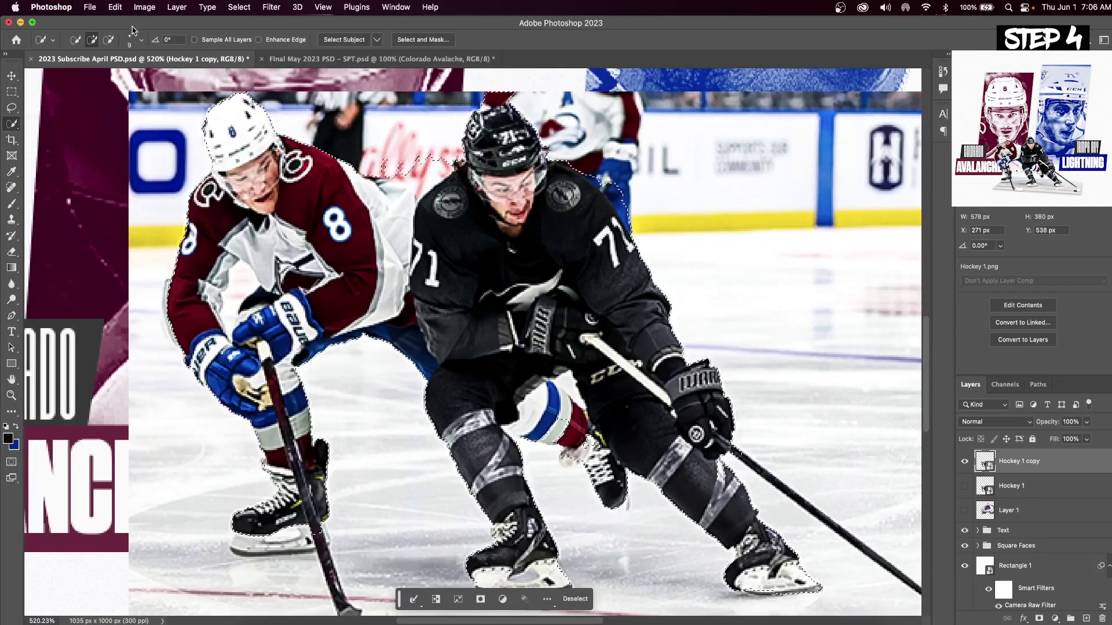
pyautogui.press('alt')
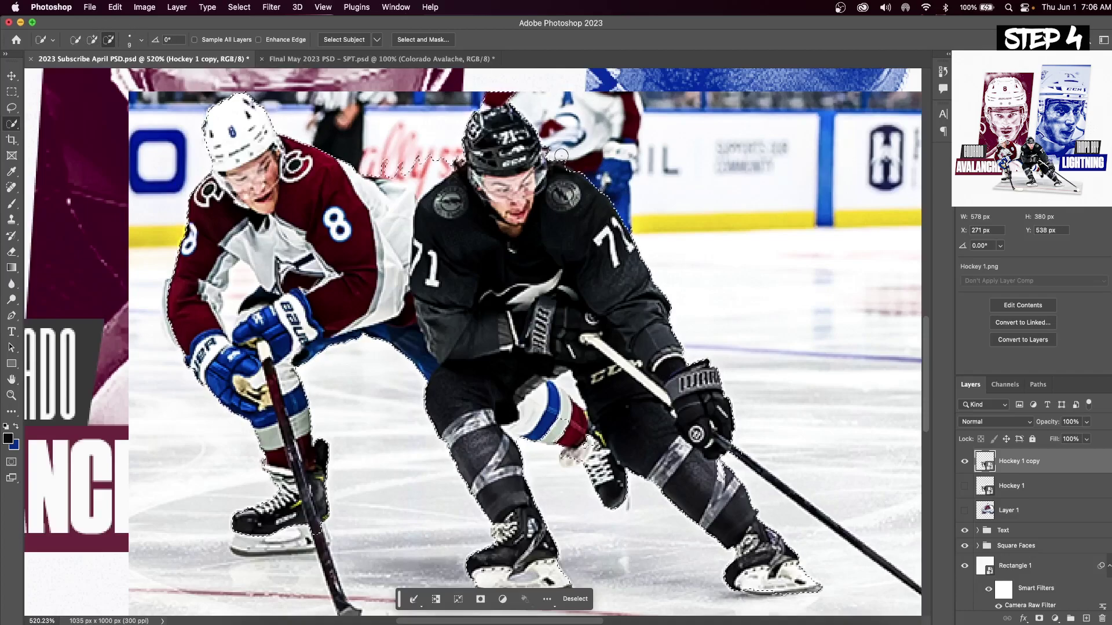
pyautogui.keyDown('alt'); pyautogui.click(409, 176); pyautogui.keyUp('alt')
pyautogui.scroll(-3, 408, 177)
pyautogui.scroll(5, 362, 369)
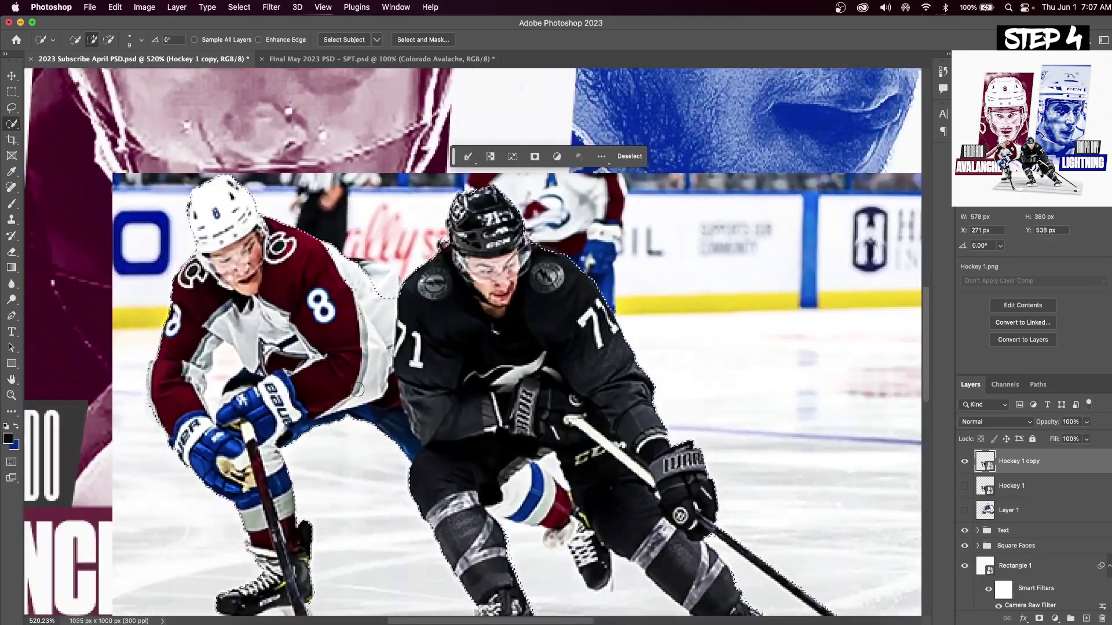
# Refine the selection around the skates and both hockey sticks, then mask Hockey 1 copy with it.
pyautogui.scroll(-5, 363, 369)
pyautogui.hscroll(3, 363, 369)
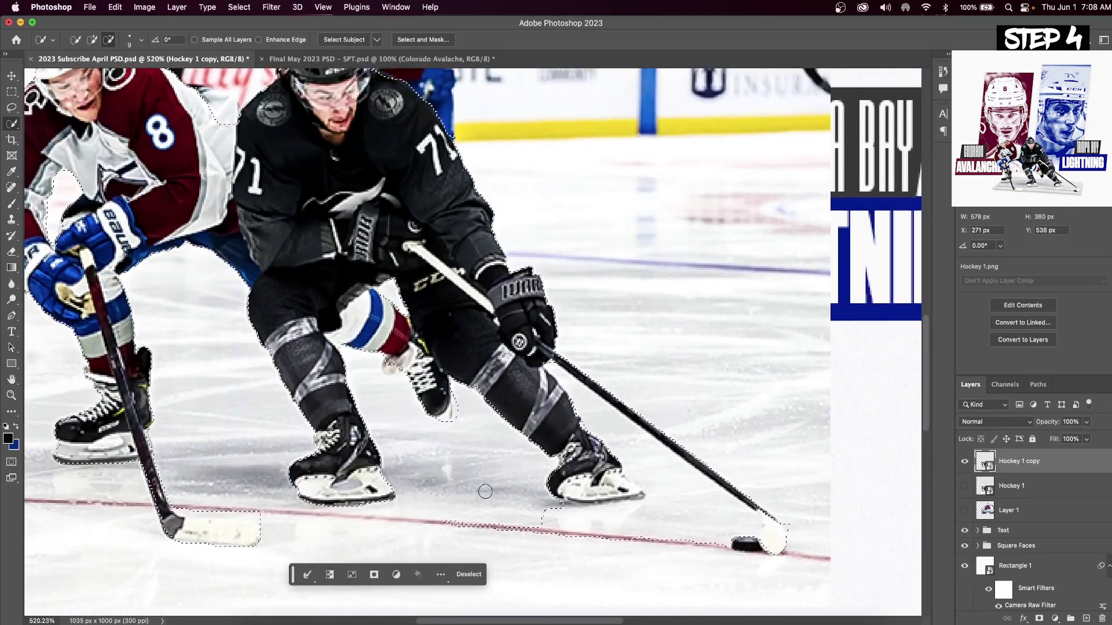
pyautogui.scroll(-5, 485, 491)
pyautogui.scroll(-2, 448, 497)
pyautogui.press('z')
pyautogui.scroll(-1, 487, 439)
pyautogui.press('w')
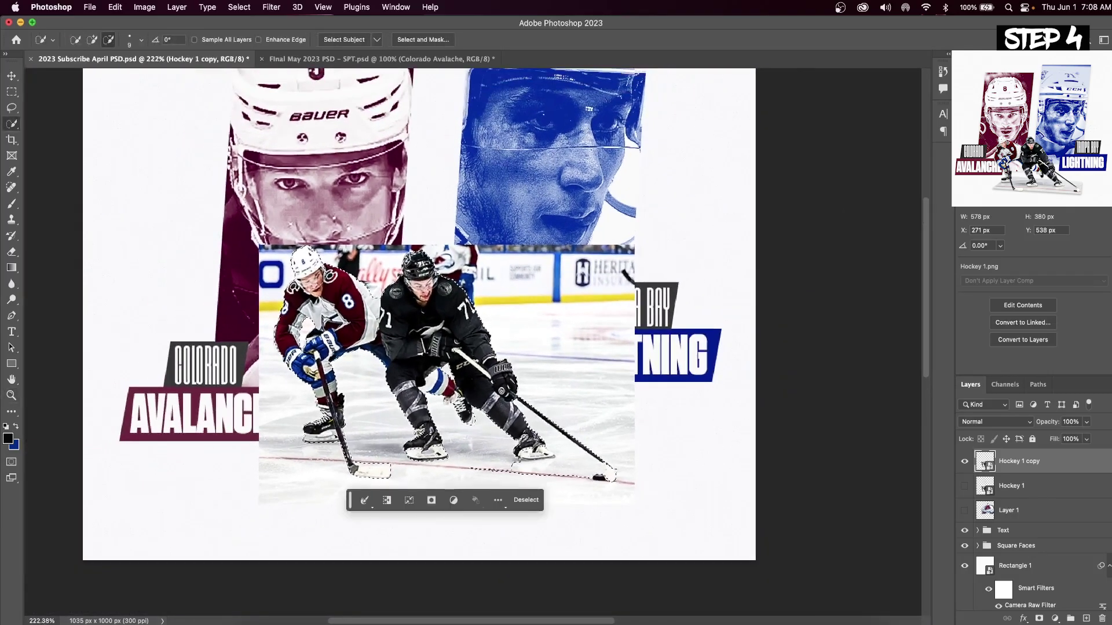
pyautogui.click(1040, 618)
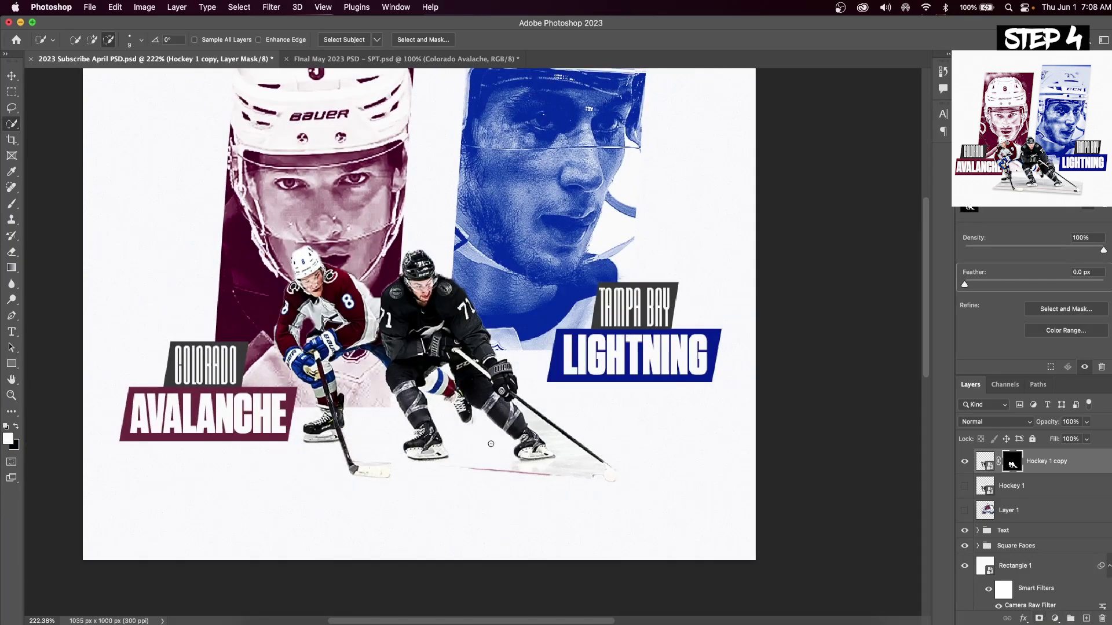
# Show Hockey 1 in place of its copy and outline a slanted strip of ice under the players with the Pen tool.
pyautogui.click(965, 488)
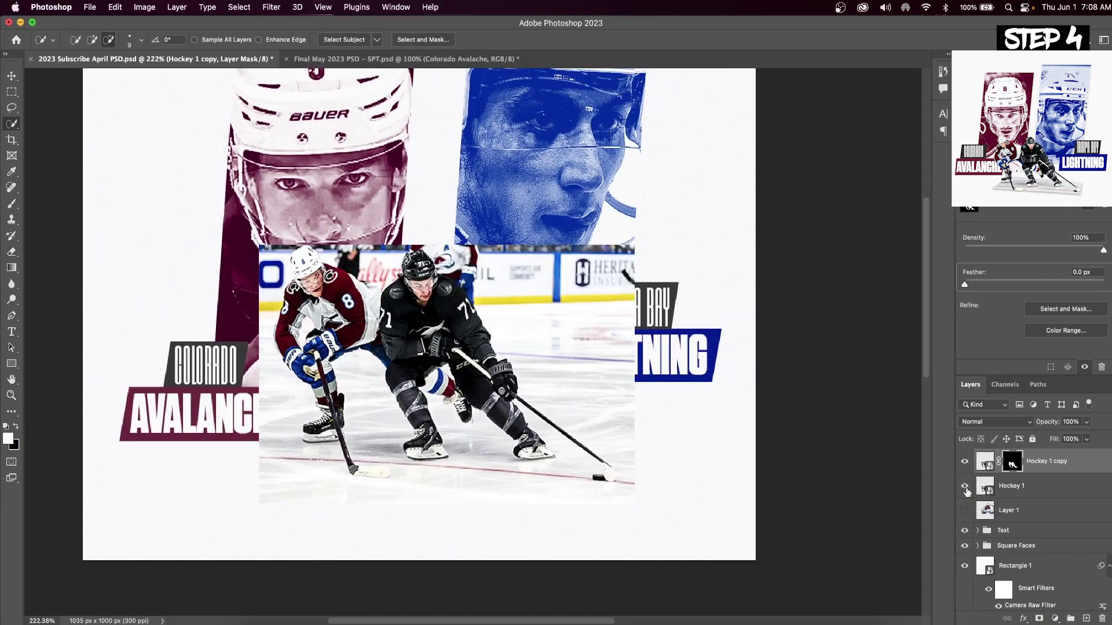
pyautogui.click(991, 480)
pyautogui.press('p')
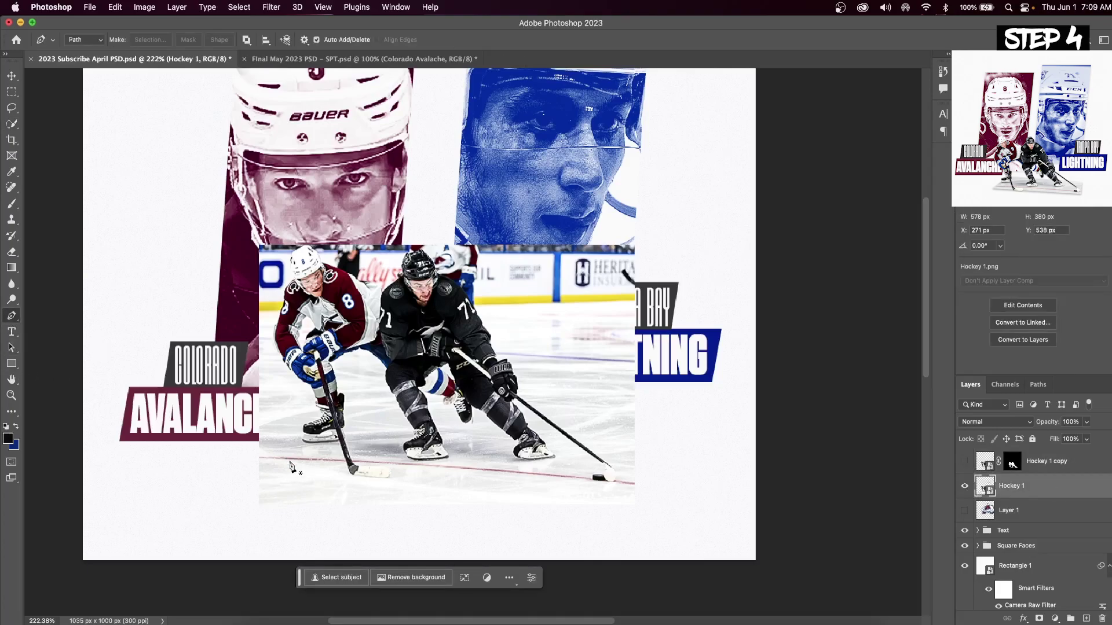
pyautogui.click(289, 460)
pyautogui.click(401, 470)
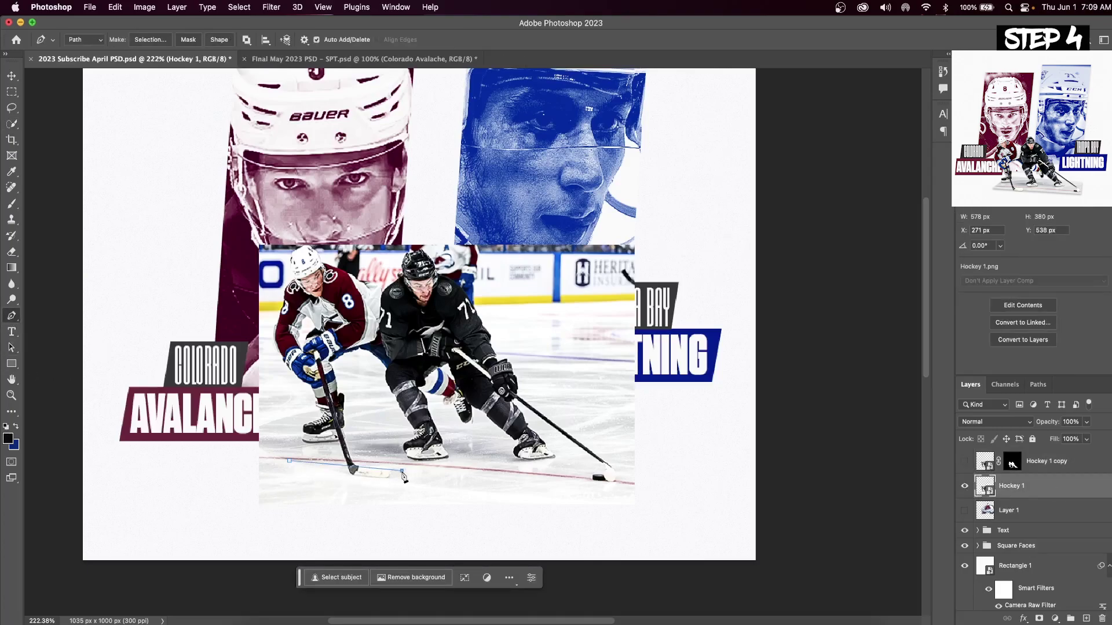
pyautogui.click(510, 479)
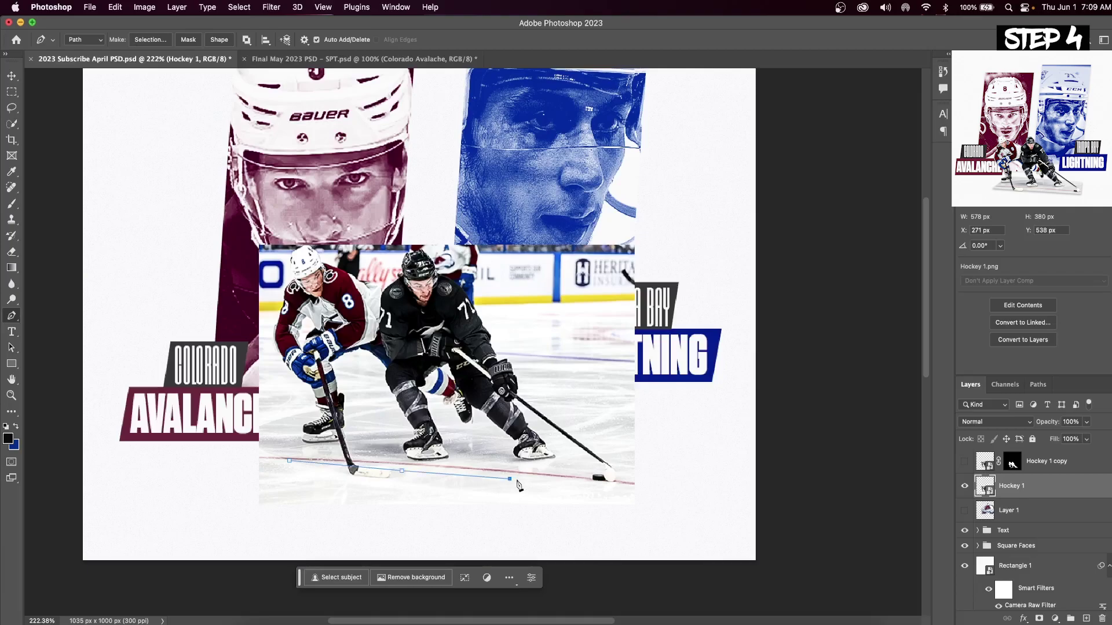
pyautogui.click(600, 485)
pyautogui.click(356, 416)
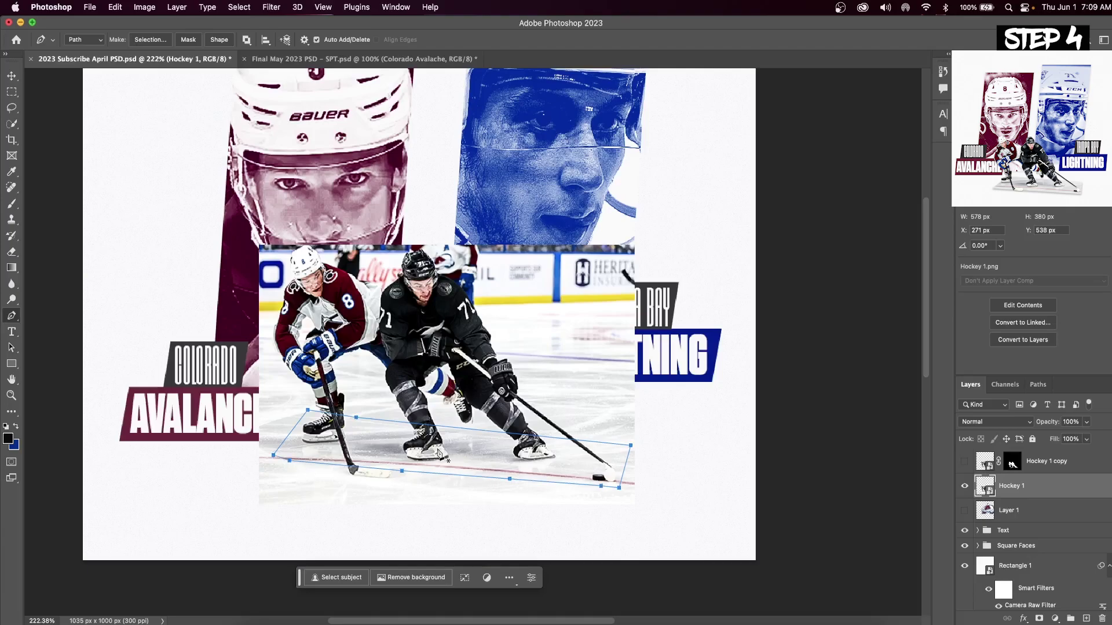
# Convert the path to a selection with 0-pixel feather, mask Hockey 1 with it and show Hockey 1 copy again.
pyautogui.rightClick(470, 460)
pyautogui.click(513, 445)
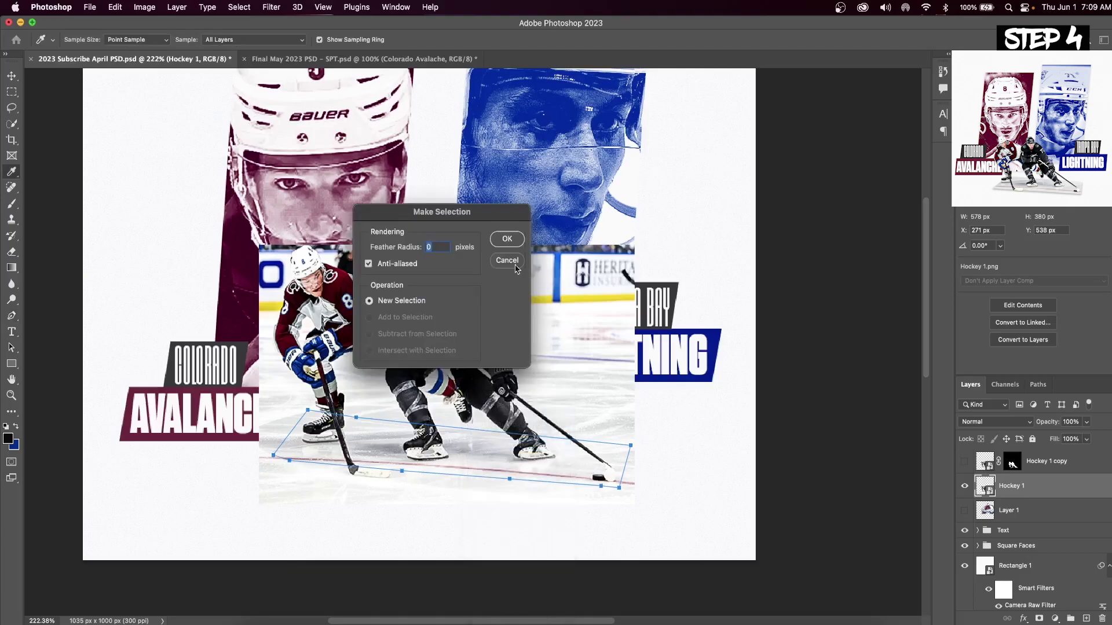
pyautogui.click(508, 237)
pyautogui.click(1041, 619)
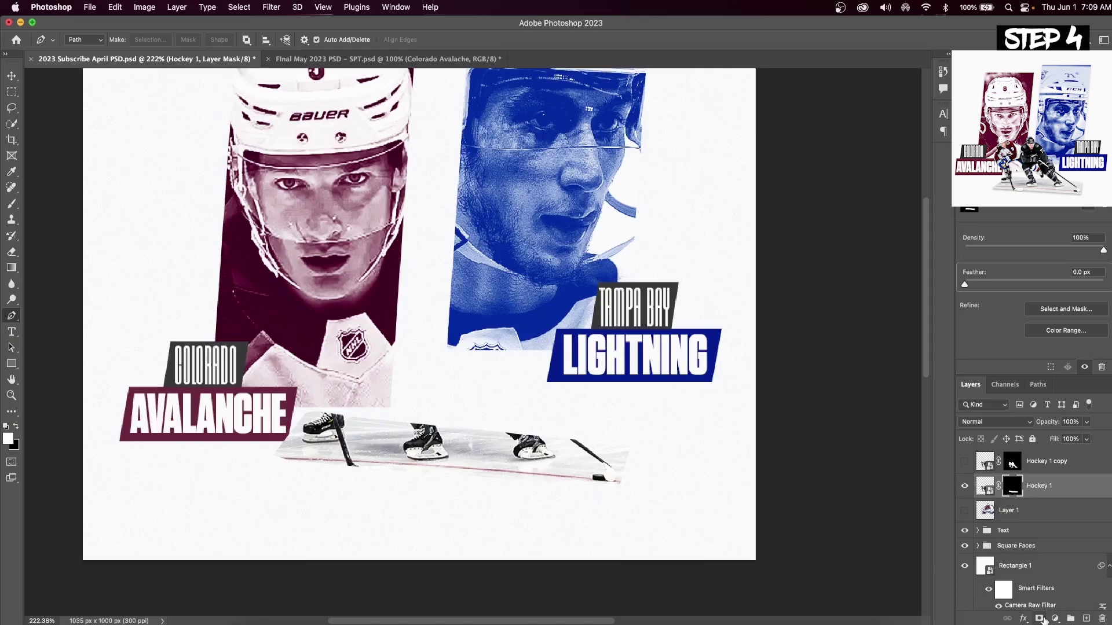
pyautogui.click(964, 463)
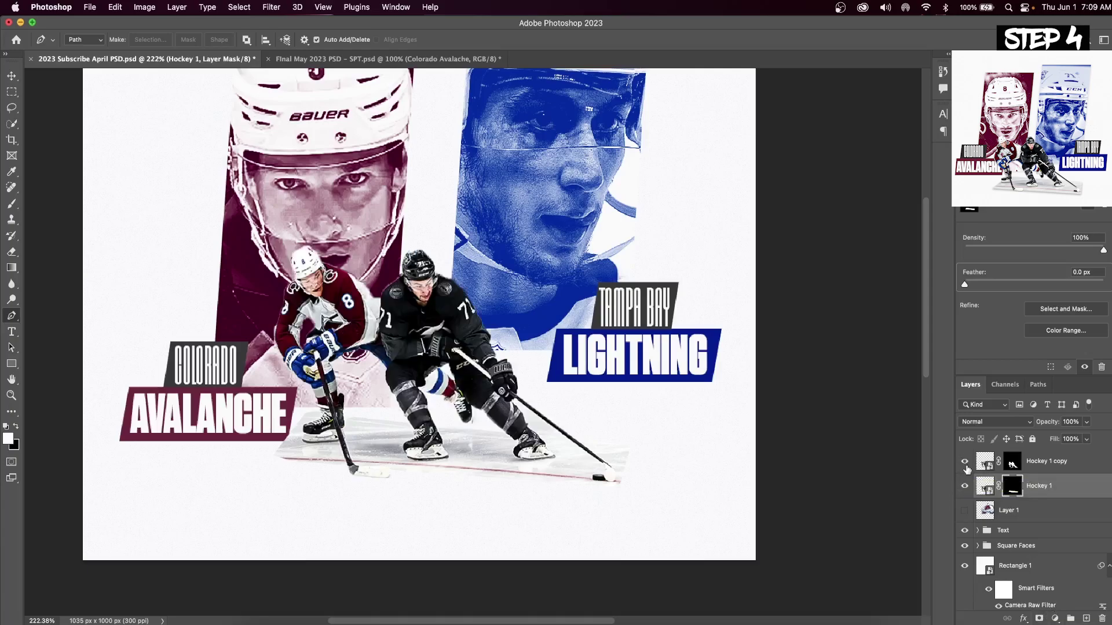
pyautogui.click(965, 462)
pyautogui.click(965, 462)
# Add a black drop shadow to the Hockey 1 ice strip with 49% opacity, 1 px distance and 9 px size.
pyautogui.click(985, 486)
pyautogui.click(1023, 618)
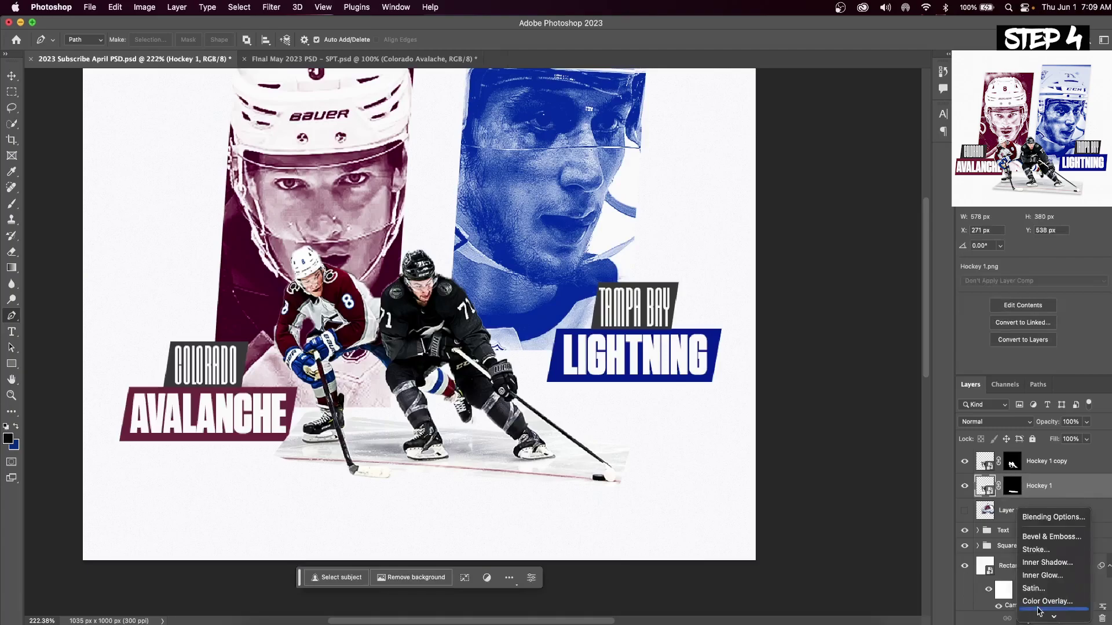
pyautogui.click(1052, 614)
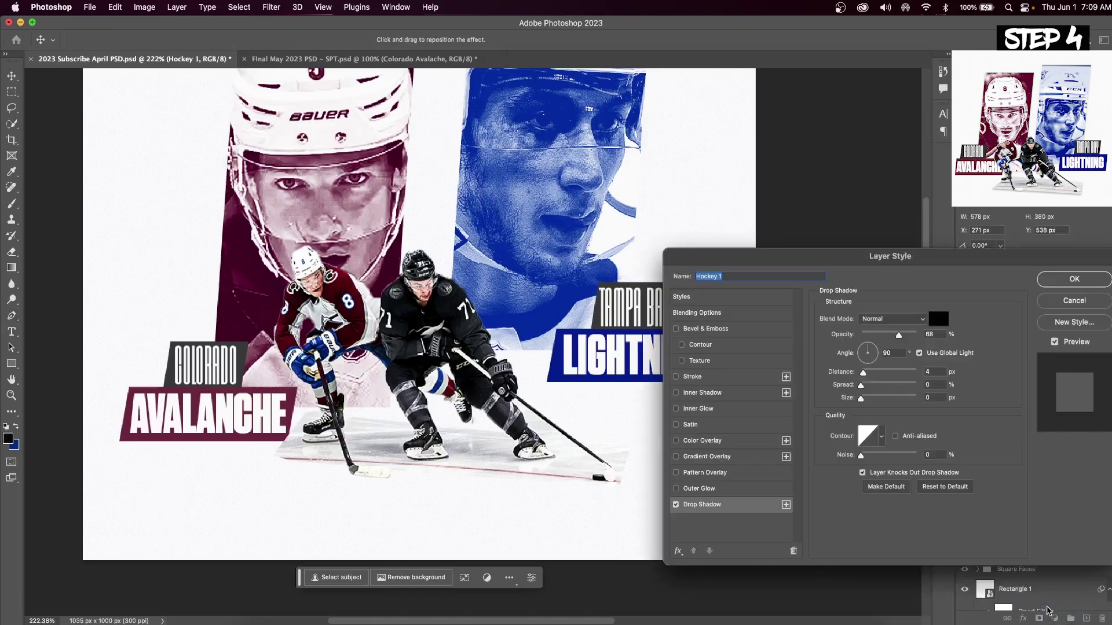
pyautogui.moveTo(899, 336); pyautogui.dragTo(931, 335)
pyautogui.moveTo(863, 400); pyautogui.dragTo(866, 378)
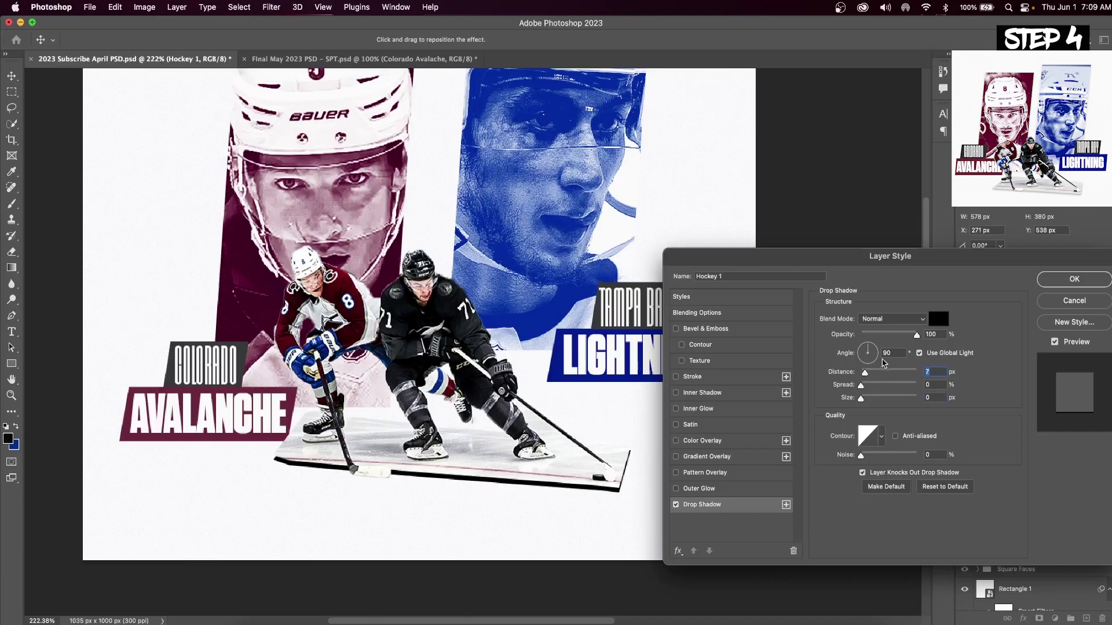
pyautogui.moveTo(916, 336); pyautogui.dragTo(887, 336)
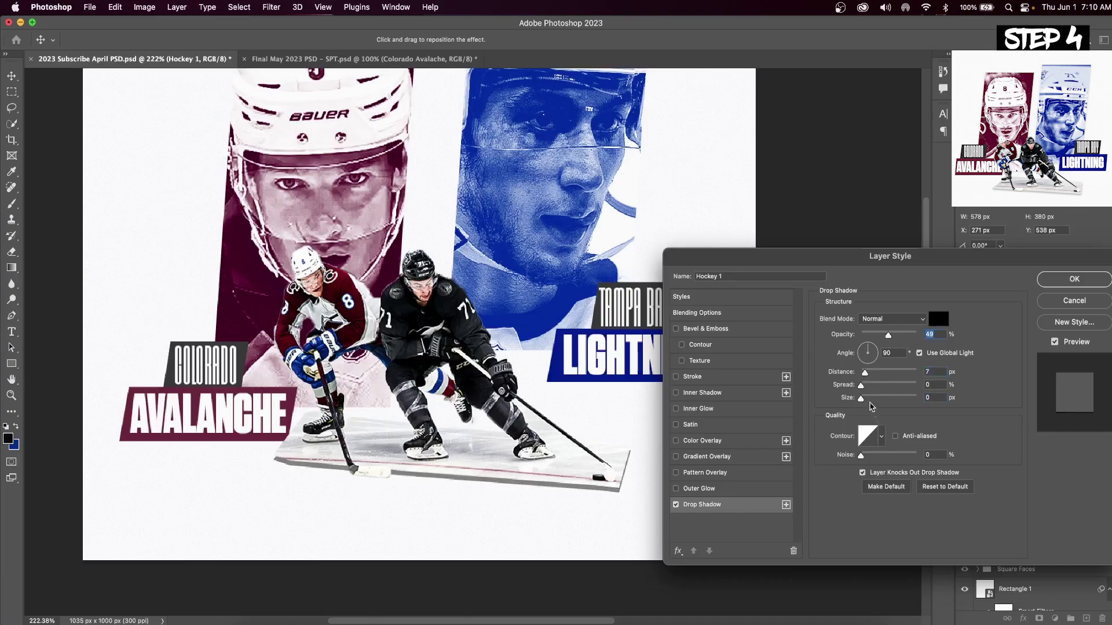
pyautogui.moveTo(866, 376); pyautogui.dragTo(866, 401)
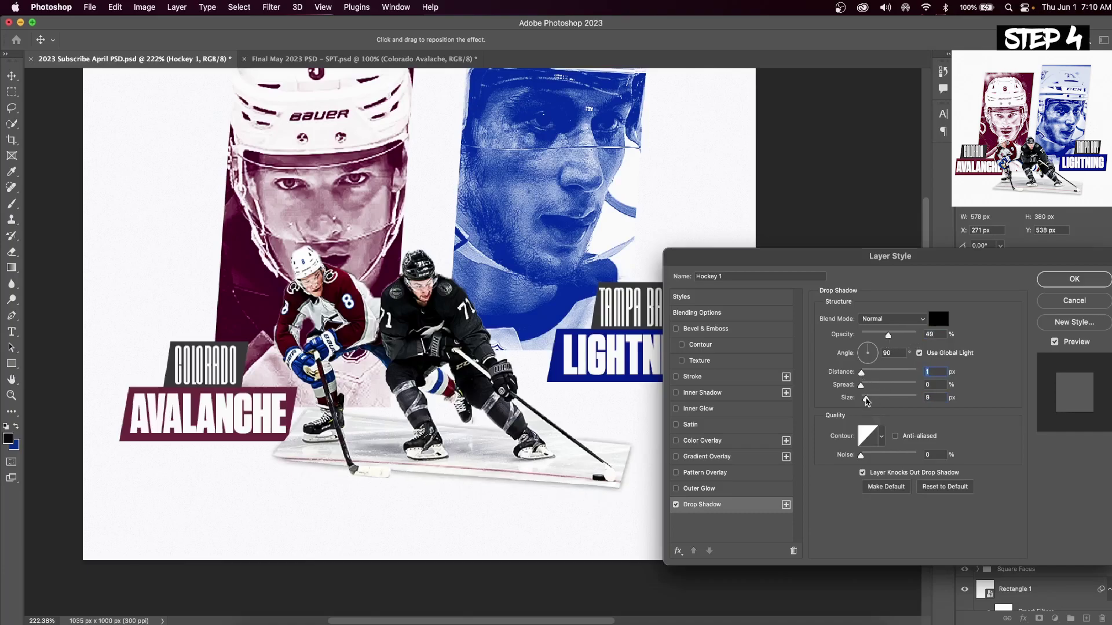
# Set the ice strip's drop shadow to 19% opacity, 4 px distance, 13% spread and 8 px size, and apply it.
pyautogui.click(883, 337)
pyautogui.moveTo(864, 384)
pyautogui.mouseDown()
pyautogui.moveTo(878, 384)
pyautogui.moveTo(866, 372)
pyautogui.mouseUp()
pyautogui.moveTo(883, 336); pyautogui.dragTo(880, 336)
pyautogui.moveTo(866, 398); pyautogui.dragTo(868, 386)
pyautogui.click(864, 373)
pyautogui.moveTo(869, 399); pyautogui.dragTo(864, 374)
pyautogui.moveTo(880, 336); pyautogui.dragTo(872, 339)
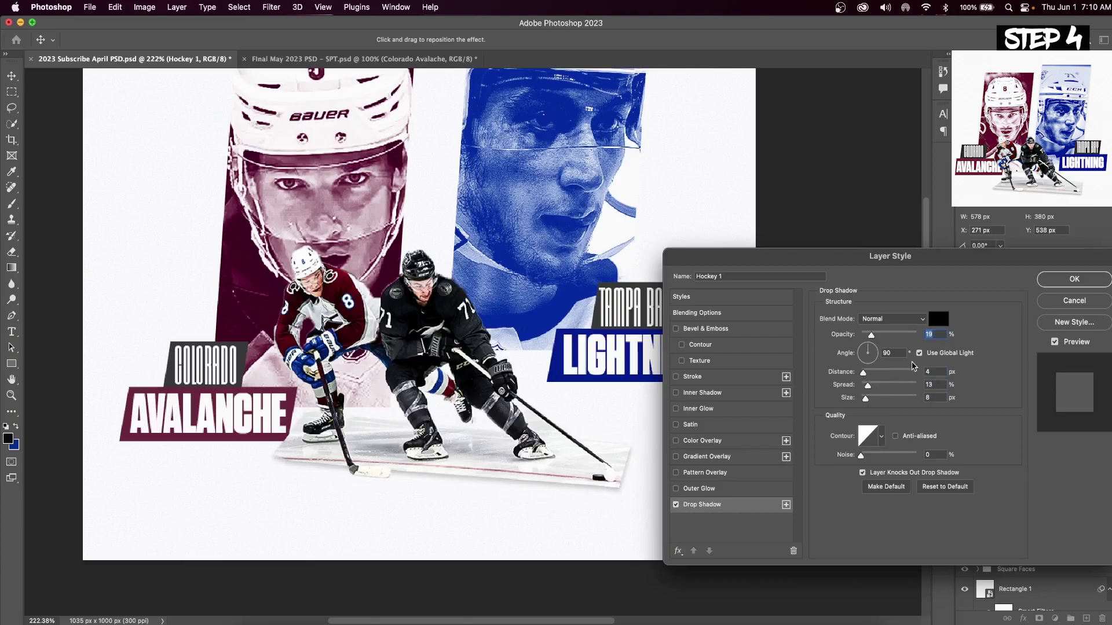
pyautogui.click(1046, 282)
# Place the striped 15.png above Rectangle 1, scale it to about 144 × 144 px and position it behind the Avalanche portrait's left edge.
pyautogui.click(989, 503)
pyautogui.click(987, 504)
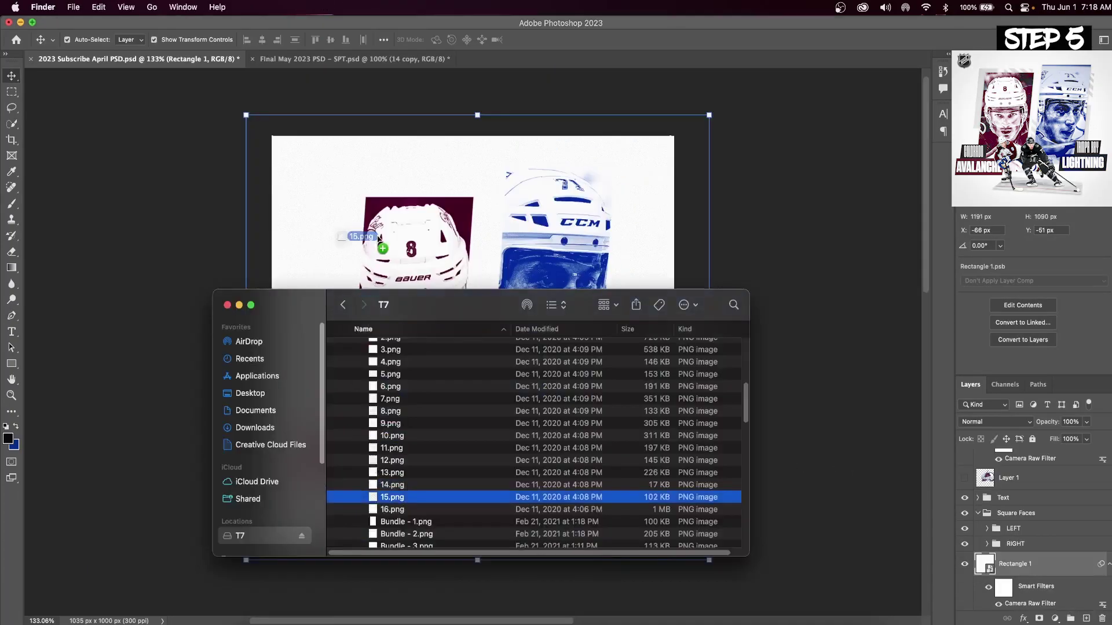
pyautogui.moveTo(362, 243); pyautogui.dragTo(347, 211)
pyautogui.moveTo(661, 135); pyautogui.dragTo(307, 462)
pyautogui.moveTo(300, 515); pyautogui.dragTo(336, 308)
pyautogui.click(574, 39)
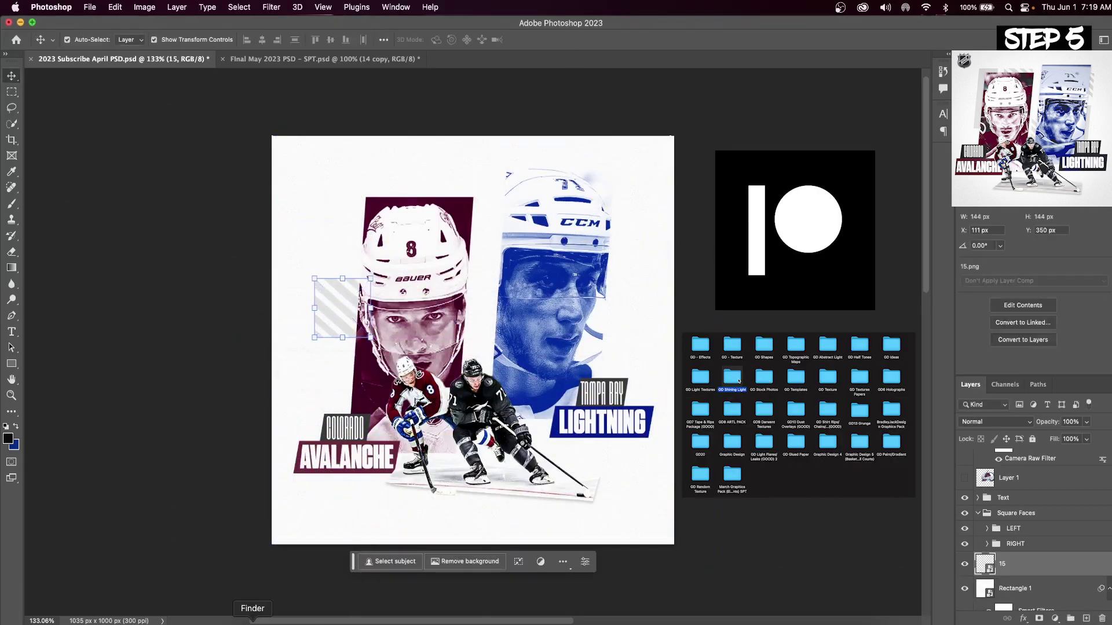
# Place 14.png, scale it to 2.33% and position it above the stripes beside the Avalanche portrait's left edge.
pyautogui.click(252, 619)
pyautogui.moveTo(400, 489); pyautogui.dragTo(550, 158)
pyautogui.moveTo(665, 128); pyautogui.dragTo(344, 255)
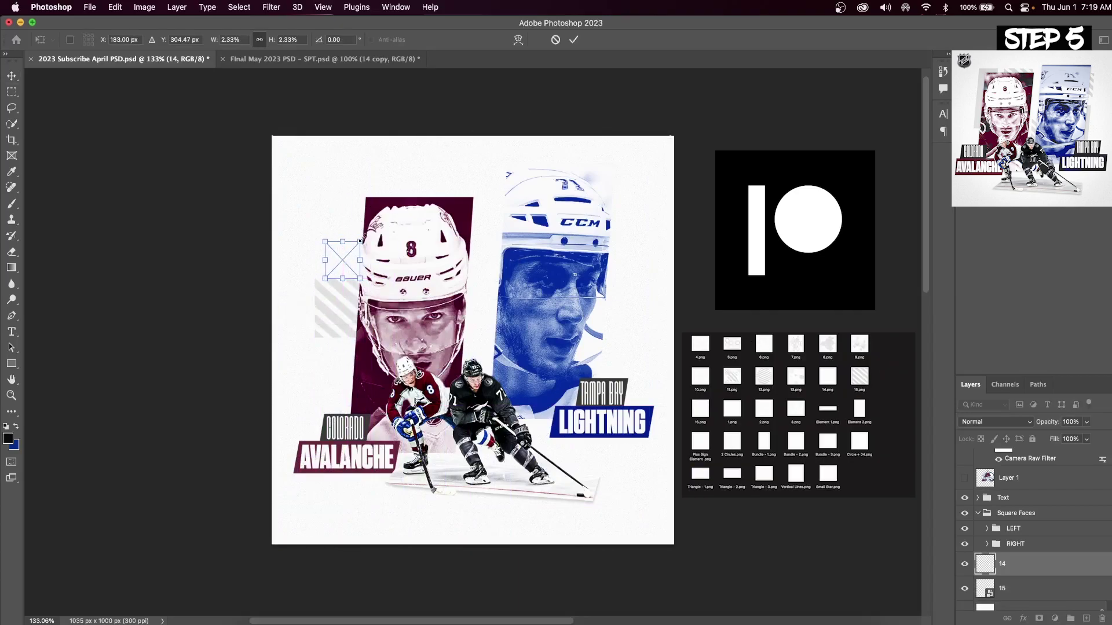
pyautogui.click(574, 40)
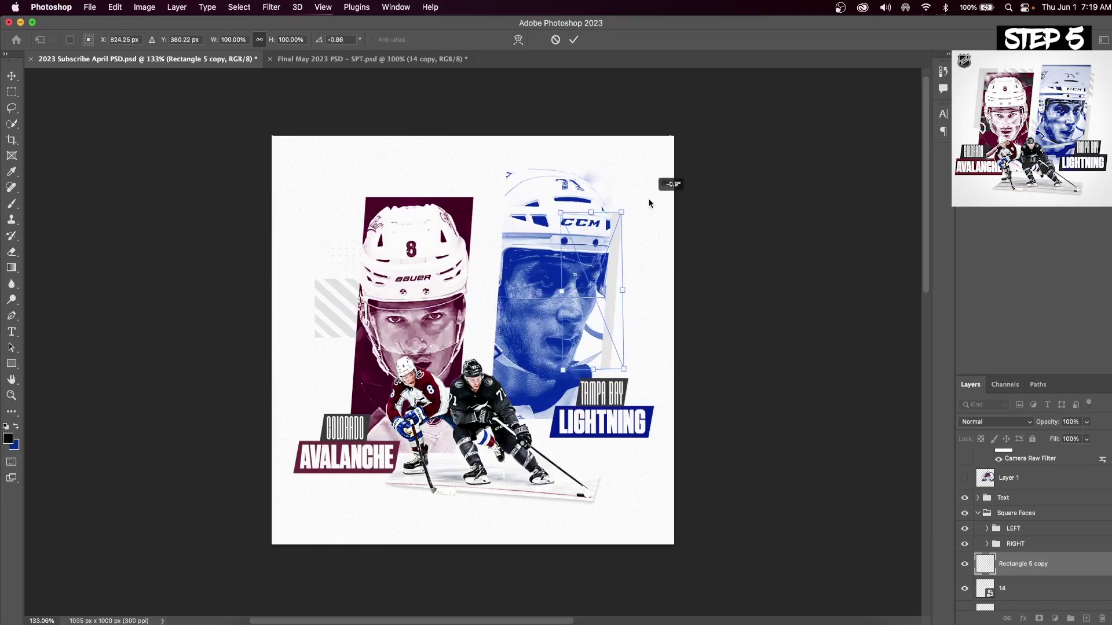
# Consult the final May 2023 PSD as reference, then move the 15 stripes to the upper edge of the Avalanche portrait.
pyautogui.click(364, 61)
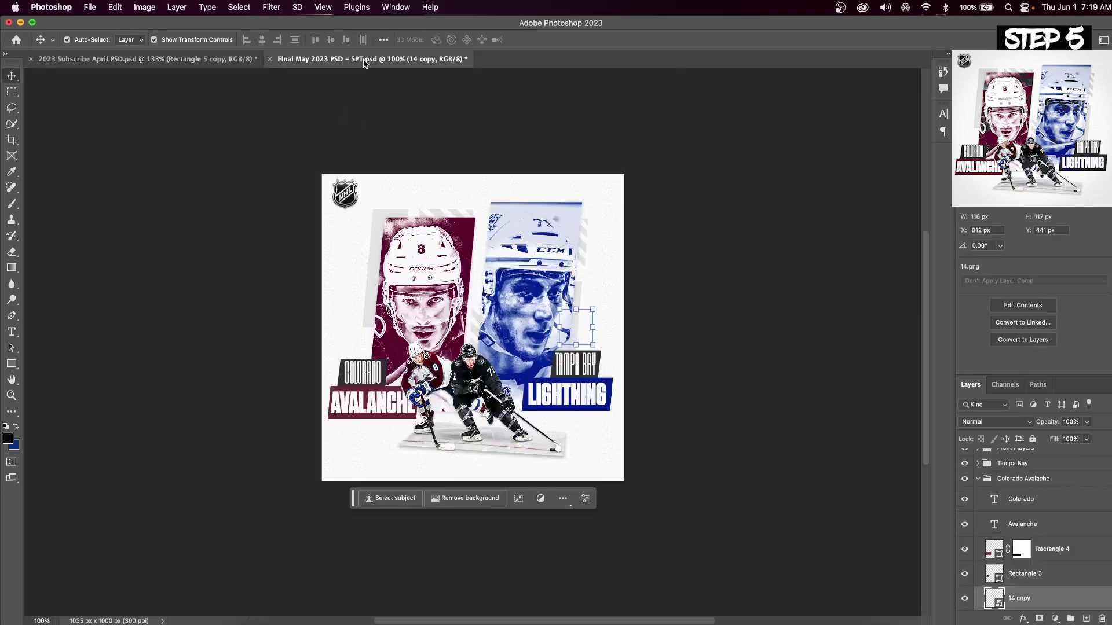
pyautogui.click(148, 59)
pyautogui.press('super+t')
pyautogui.press('Return')
pyautogui.press('super+t')
pyautogui.moveTo(342, 305); pyautogui.dragTo(460, 221)
pyautogui.press('Return')
# Duplicate the 15 stripes layer and fit the copy behind the upper right edge of the Lightning portrait.
pyautogui.click(619, 333)
pyautogui.rightClick(1033, 529)
pyautogui.click(961, 34)
pyautogui.click(547, 253)
pyautogui.press('super+t')
pyautogui.press('Return')
pyautogui.click(301, 152)
# Duplicate the grey Rectangle 5 copy bar, then move and enlarge the duplicate behind the Avalanche portrait's left side.
pyautogui.rightClick(1072, 482)
pyautogui.click(985, 35)
pyautogui.click(547, 253)
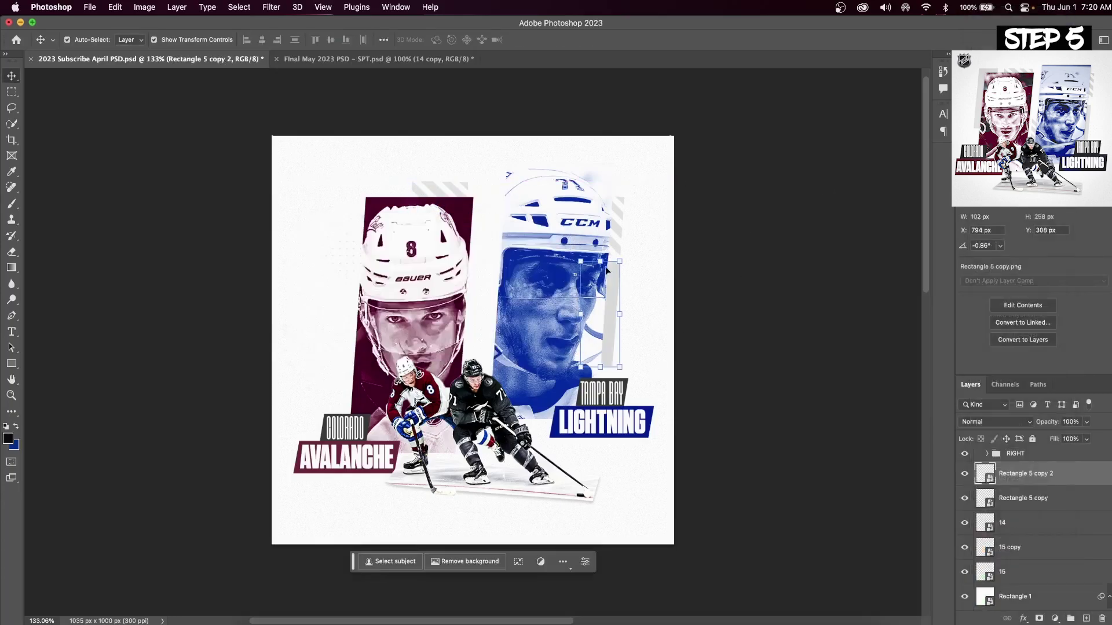
pyautogui.moveTo(608, 312); pyautogui.dragTo(379, 231)
pyautogui.moveTo(351, 285); pyautogui.dragTo(318, 321)
# Duplicate the 14 pattern layer and move the copy to the lower right edge of the Lightning portrait.
pyautogui.click(303, 275)
pyautogui.rightClick(1032, 523)
pyautogui.click(961, 34)
pyautogui.click(546, 253)
pyautogui.press('super+t')
pyautogui.moveTo(361, 268); pyautogui.dragTo(603, 345)
pyautogui.click(573, 40)
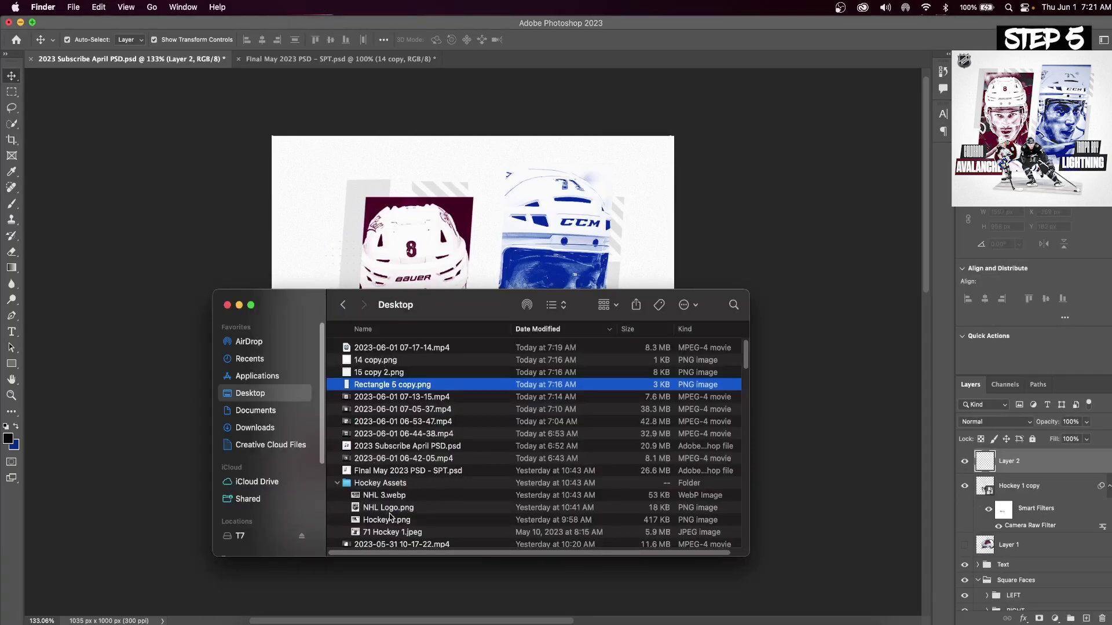
# Place NHL Logo.png in the canvas's upper left corner, scaled to about 93 × 105 px.
pyautogui.moveTo(389, 512); pyautogui.dragTo(343, 186)
pyautogui.moveTo(480, 330); pyautogui.dragTo(314, 151)
pyautogui.press('Return')
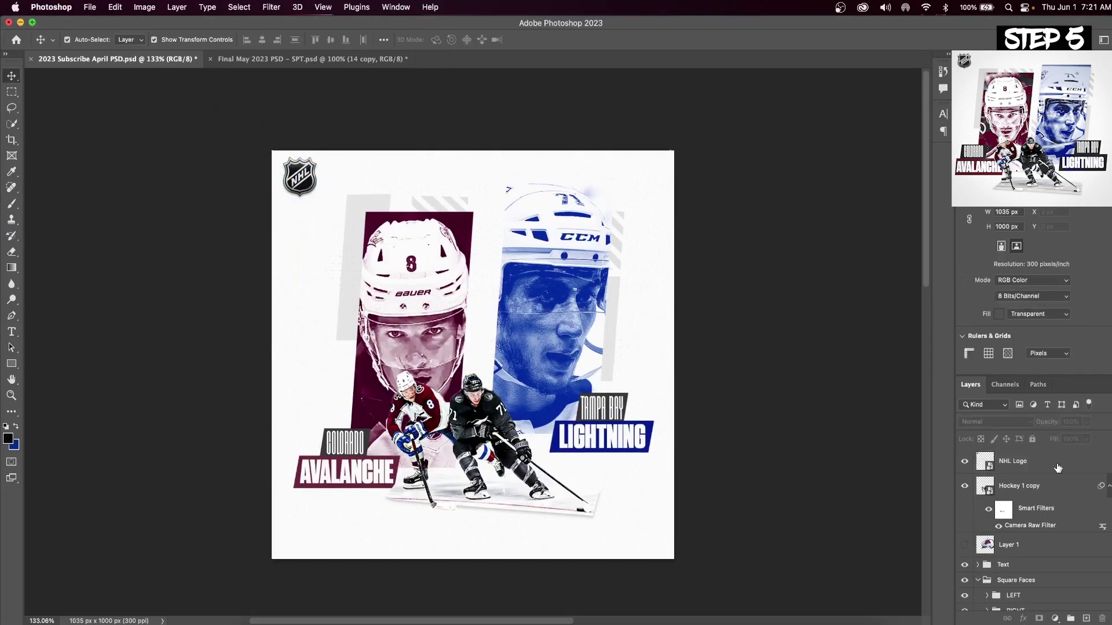
# Stamp all visible artwork into a new merged layer above the NHL Logo layer.
pyautogui.click(1057, 468)
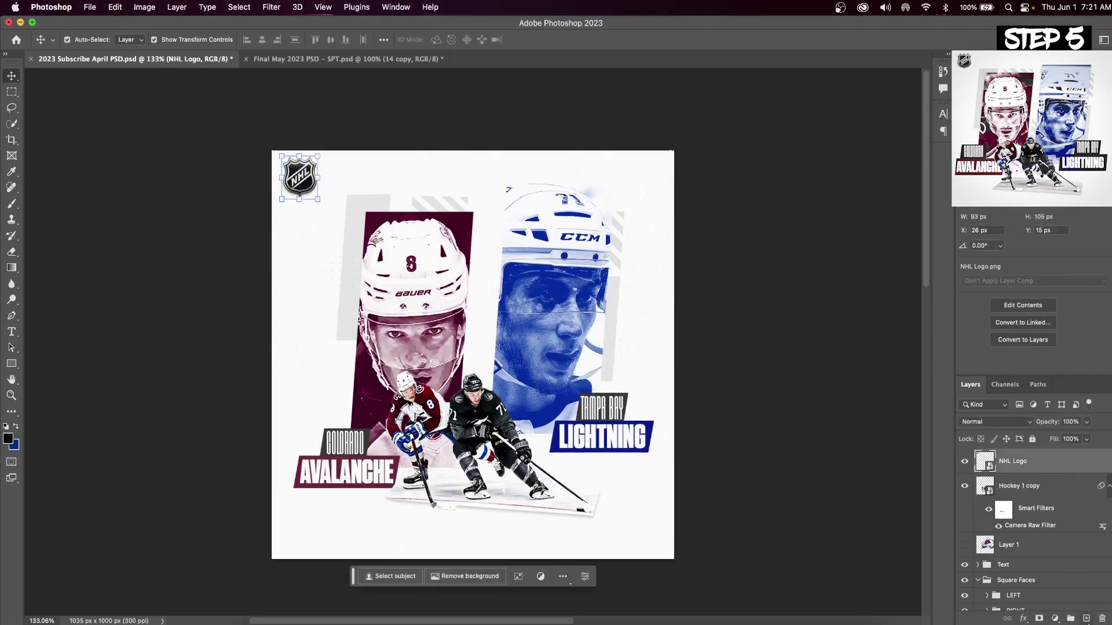
pyautogui.click(1086, 619)
pyautogui.press('super+alt+shift+e')
# Apply the Camera Raw Filter to the merged layer with Texture +20, Clarity +12 and a slight vignette.
pyautogui.click(274, 6)
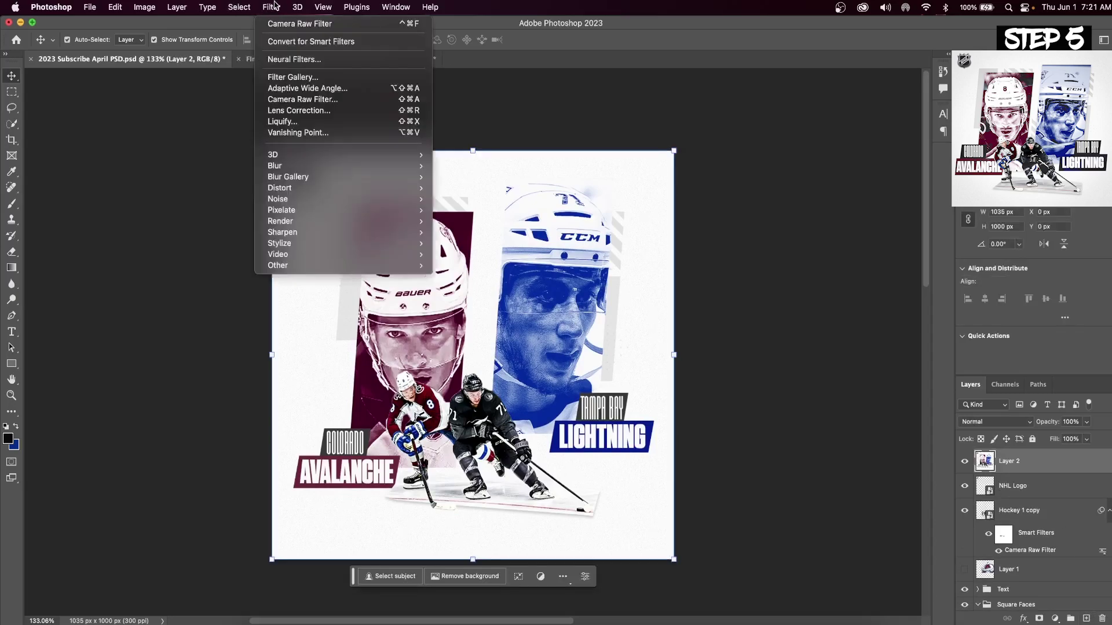
pyautogui.click(331, 97)
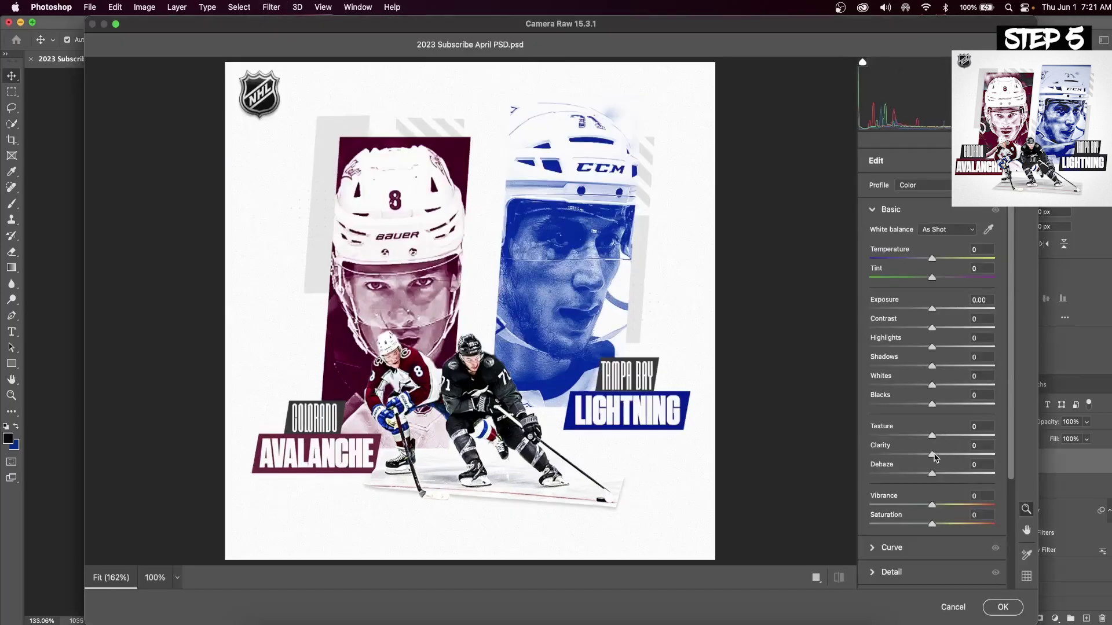
pyautogui.moveTo(934, 455)
pyautogui.mouseDown()
pyautogui.moveTo(946, 456)
pyautogui.moveTo(945, 437)
pyautogui.mouseUp()
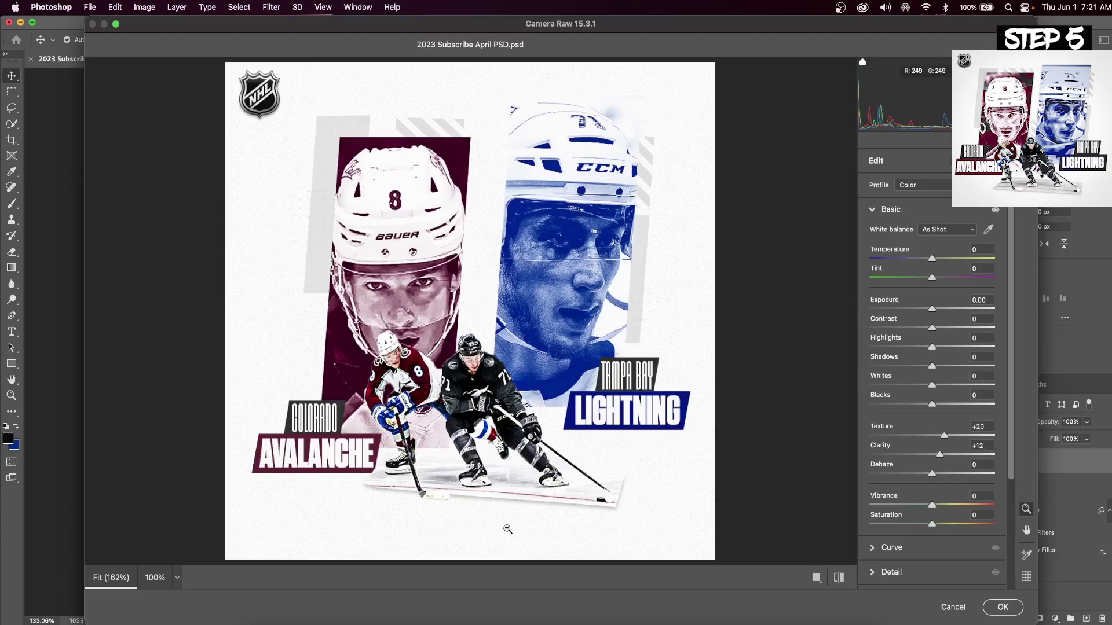
pyautogui.scroll(-5, 913, 494)
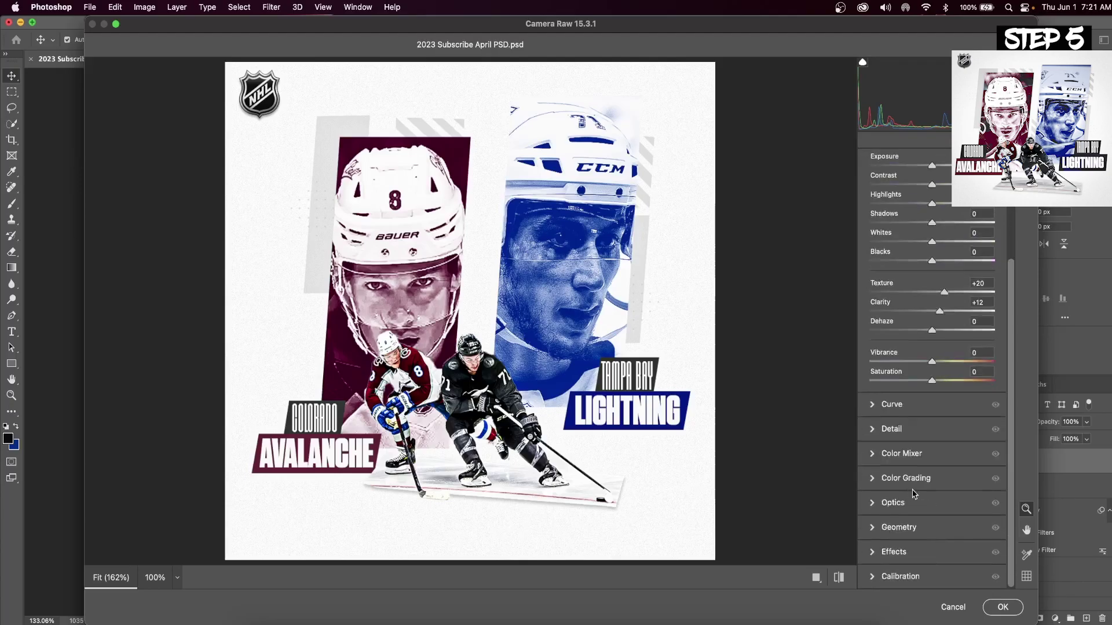
pyautogui.click(874, 557)
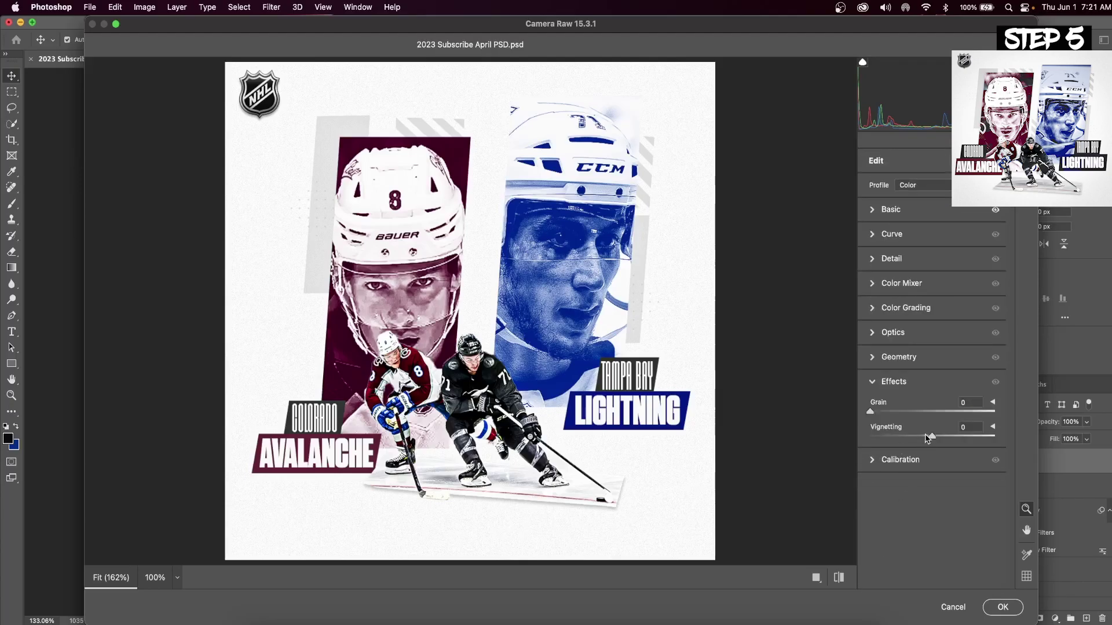
pyautogui.moveTo(931, 438); pyautogui.dragTo(937, 441)
pyautogui.click(1003, 607)
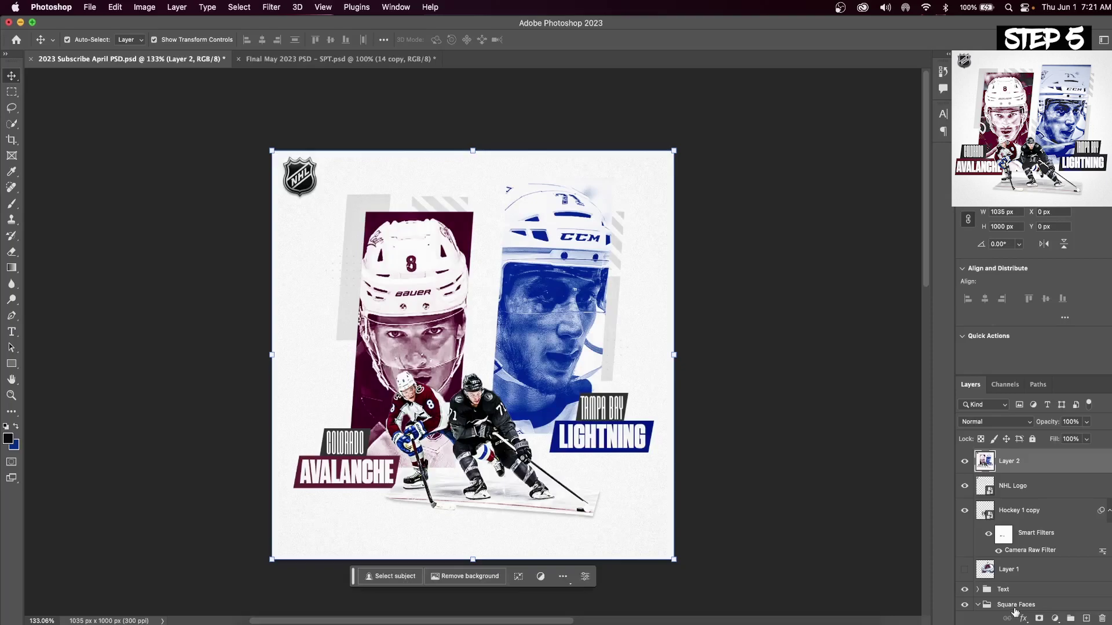
# Compare the artwork with and without the filtered merged layer by switching its visibility off and on.
pyautogui.click(965, 463)
pyautogui.click(964, 463)
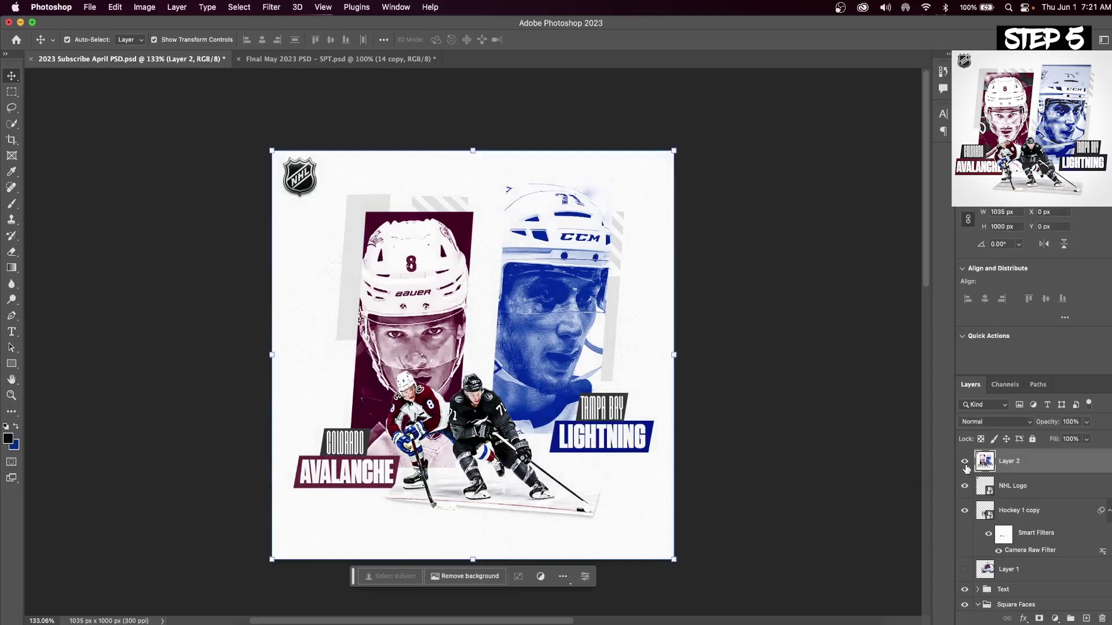
pyautogui.click(965, 463)
pyautogui.click(964, 463)
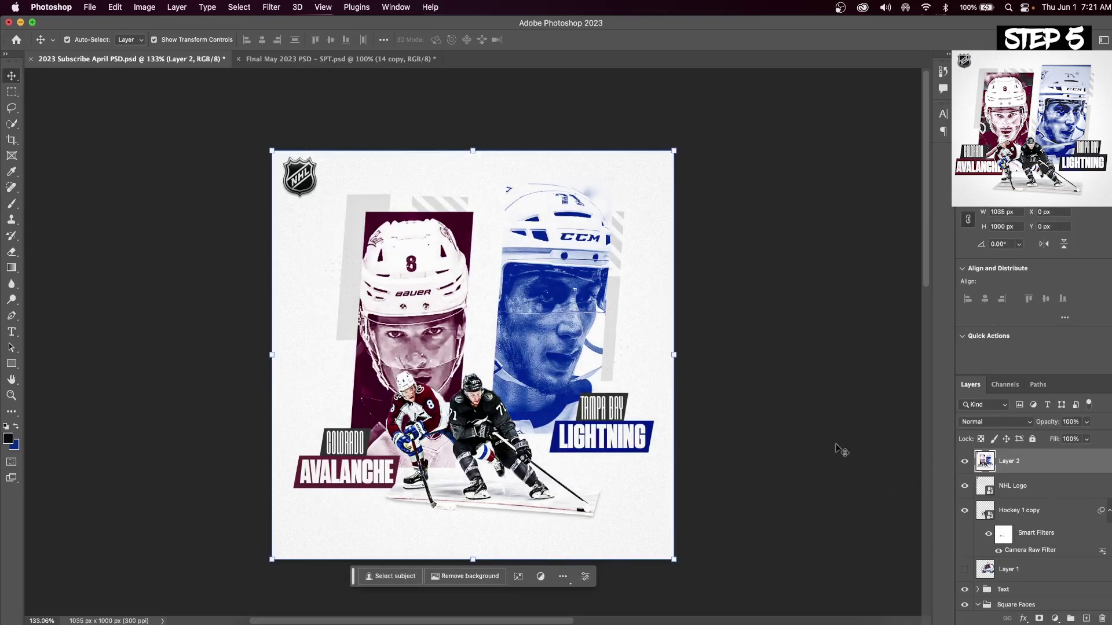